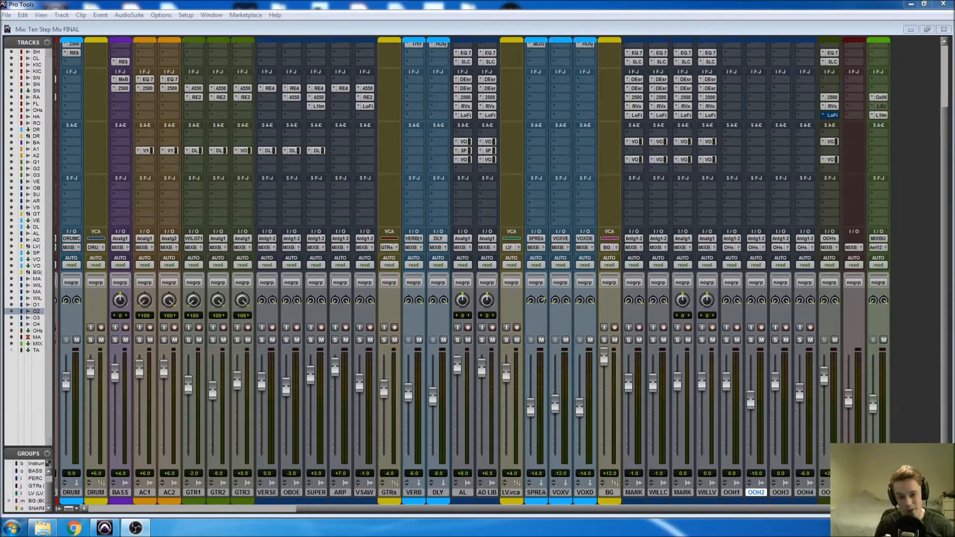
- Examine the inserts, sends, routing and fader levels across all channels of the mix, from the drums to the backing vocals
scroll(823, 324, "up", 3)
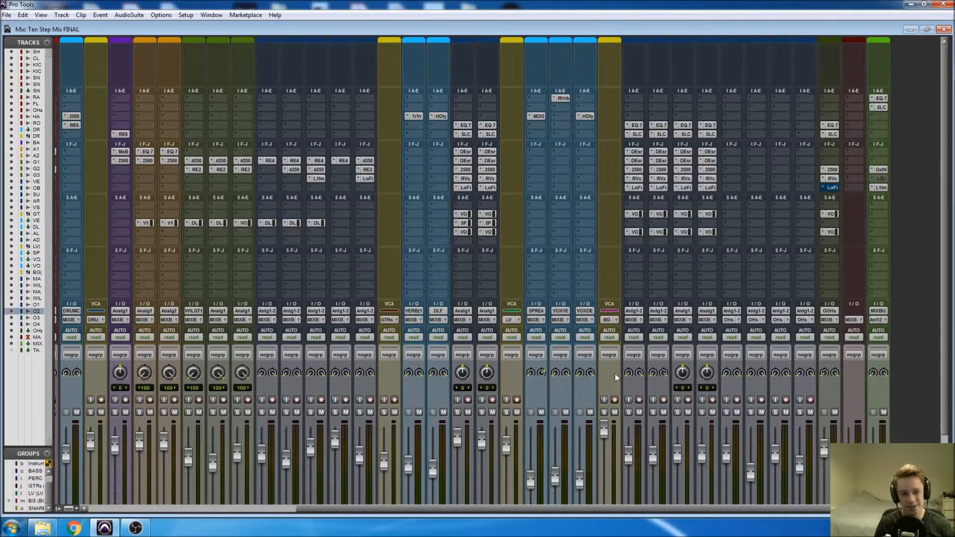
scroll(823, 373, "down", 2)
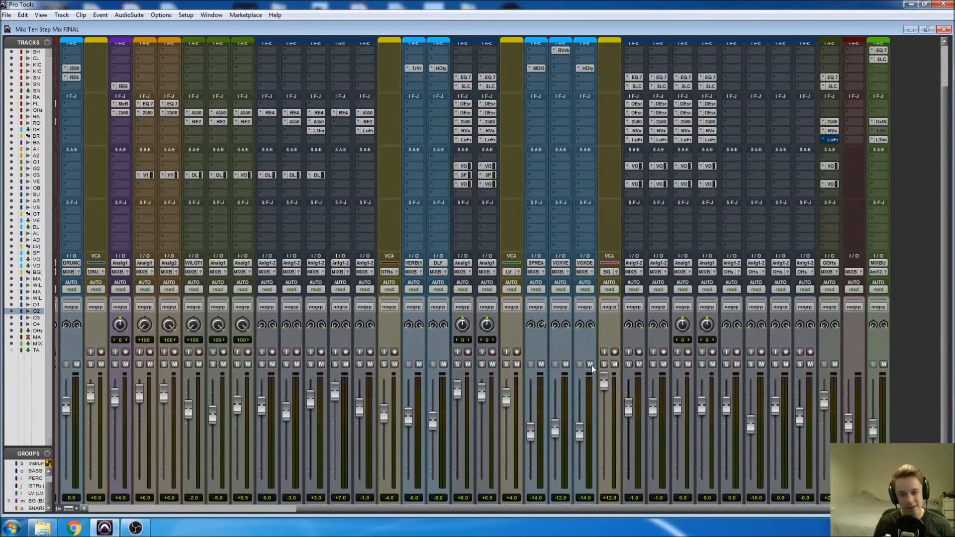
scroll(592, 365, "up", 2)
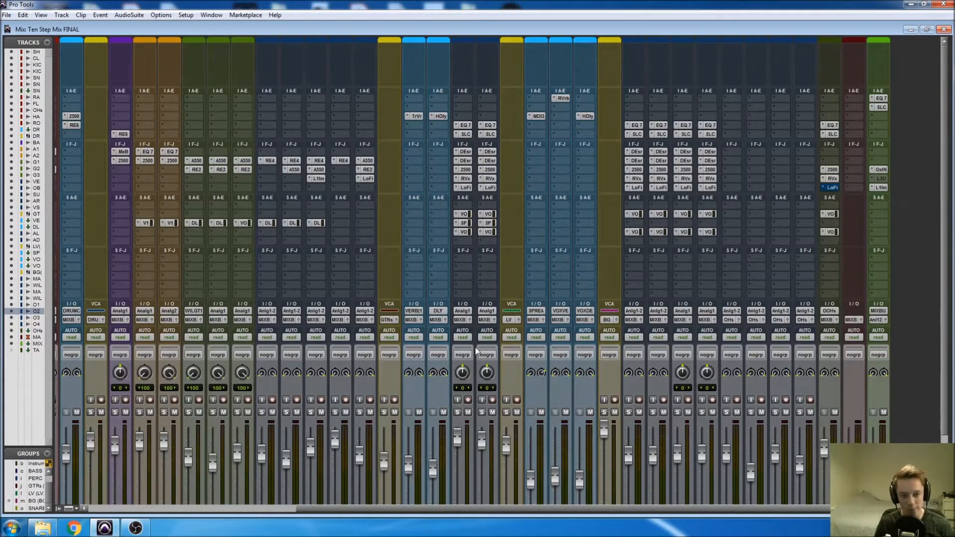
scroll(485, 273, "down", 3)
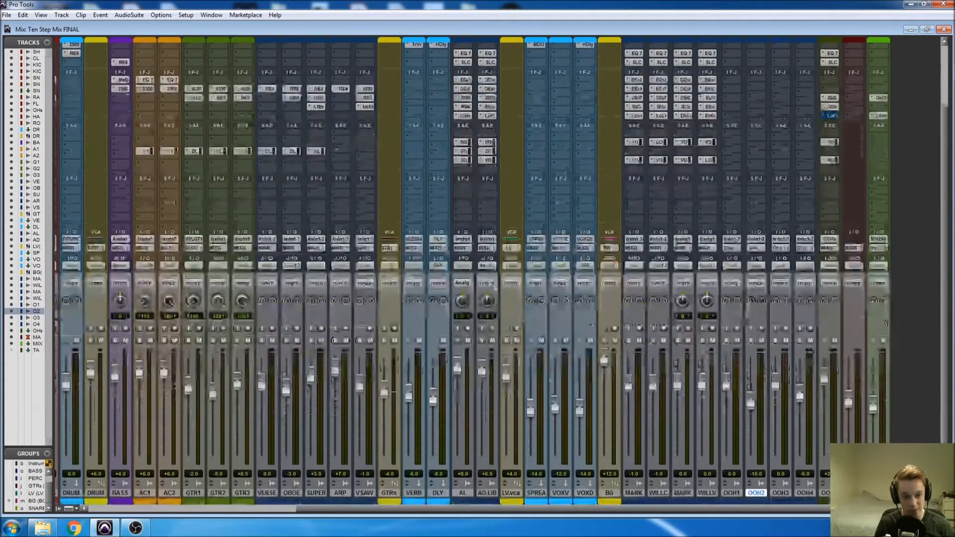
scroll(465, 313, "left", 5)
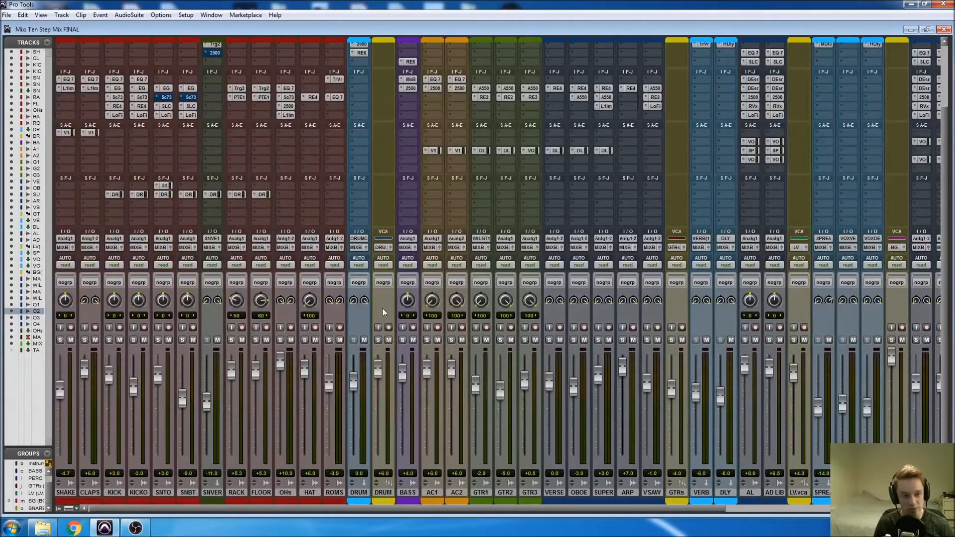
scroll(390, 207, "up", 2)
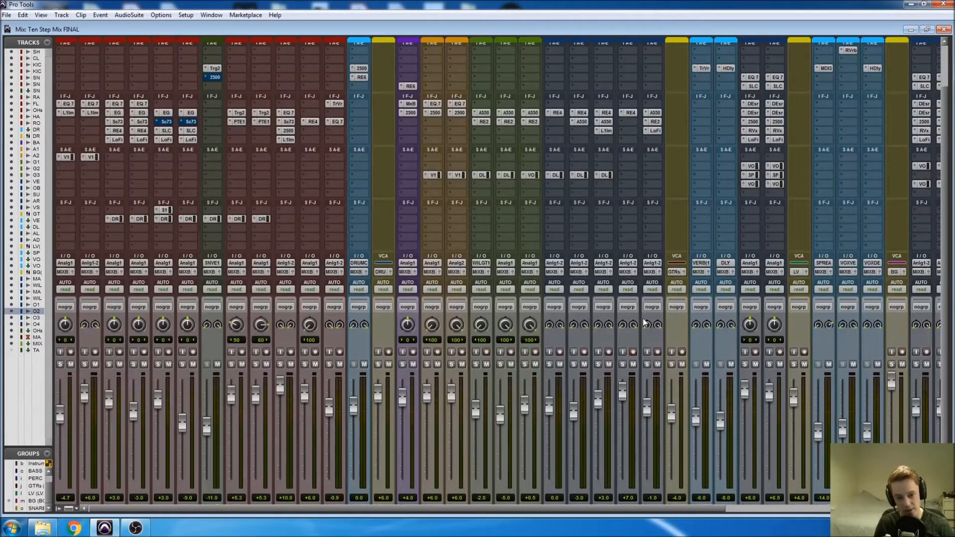
scroll(644, 323, "right", 5)
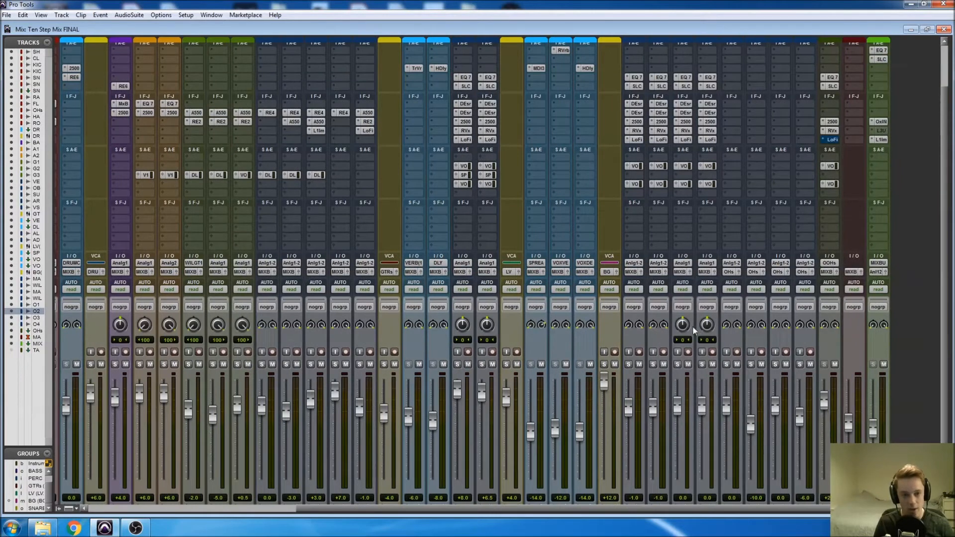
scroll(643, 335, "up", 4)
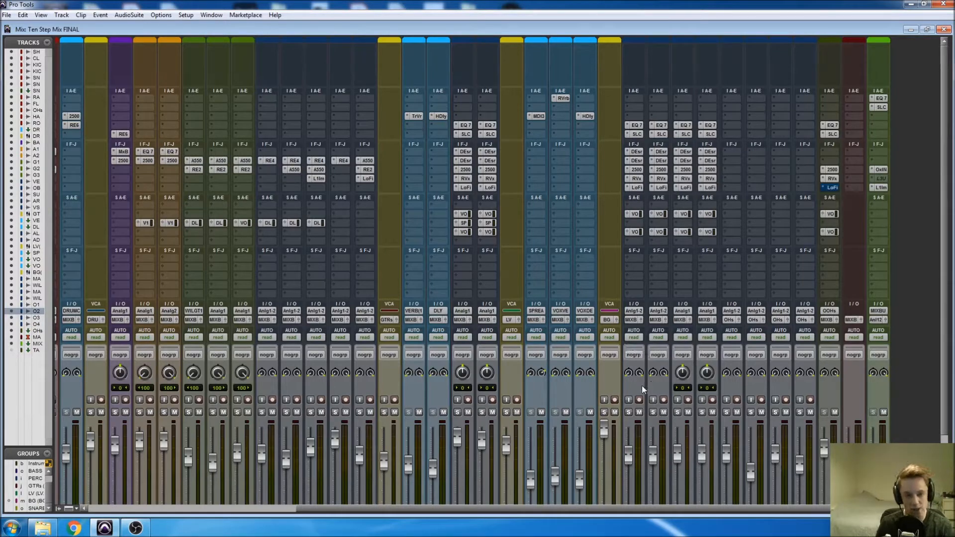
scroll(599, 378, "down", 3)
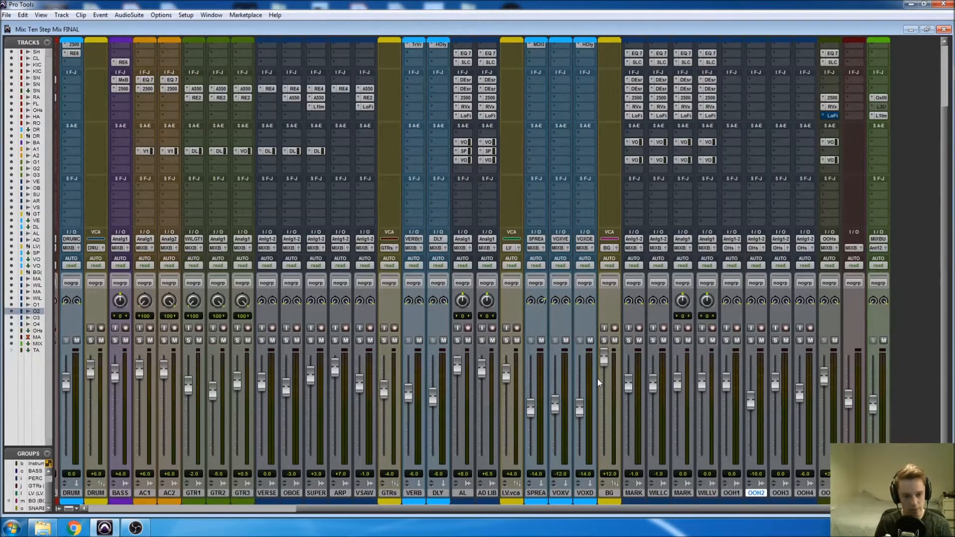
- Bring up the Edit window and enlarge the AL lead vocal track until its waveform is tall enough to automate
key("ctrl+equal")
scroll(344, 294, "up", 10)
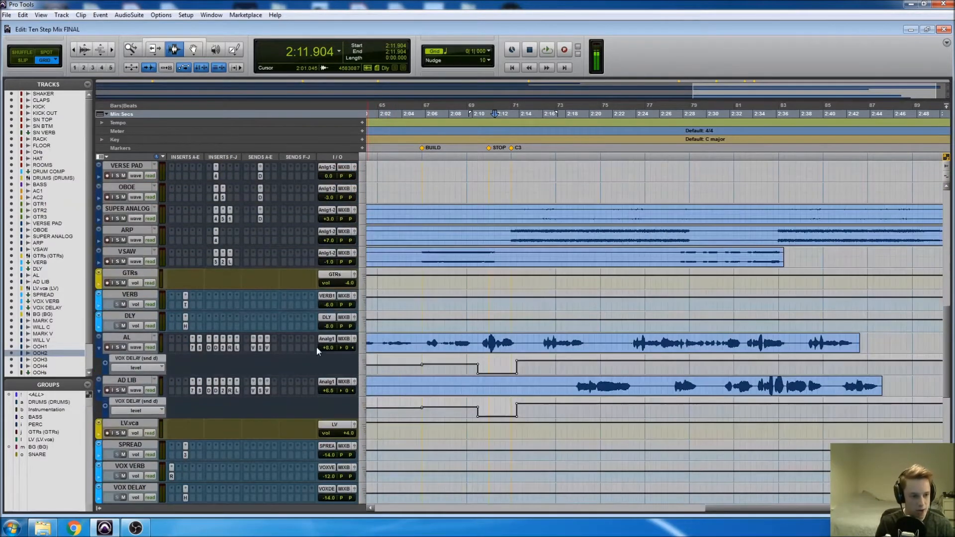
left_click_drag(119, 354, 128, 449)
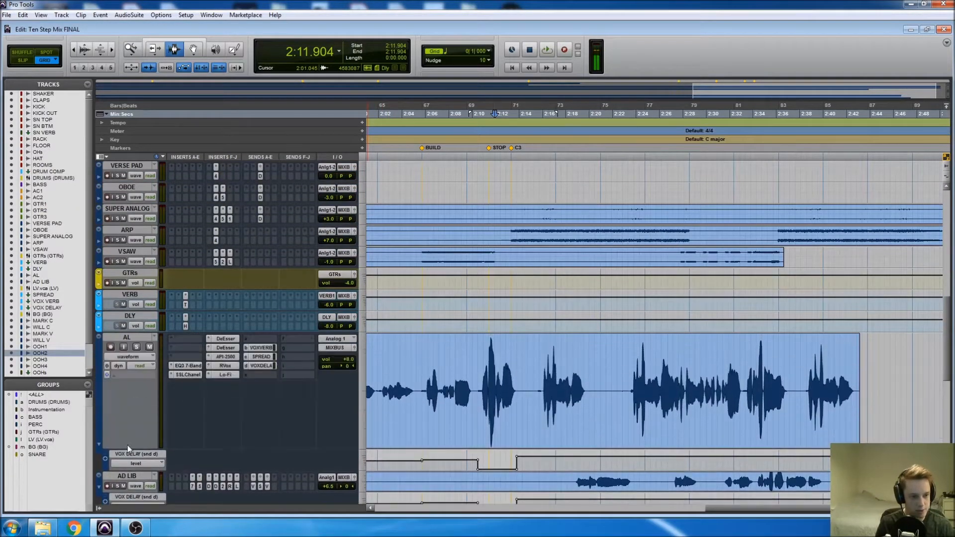
left_click(470, 386)
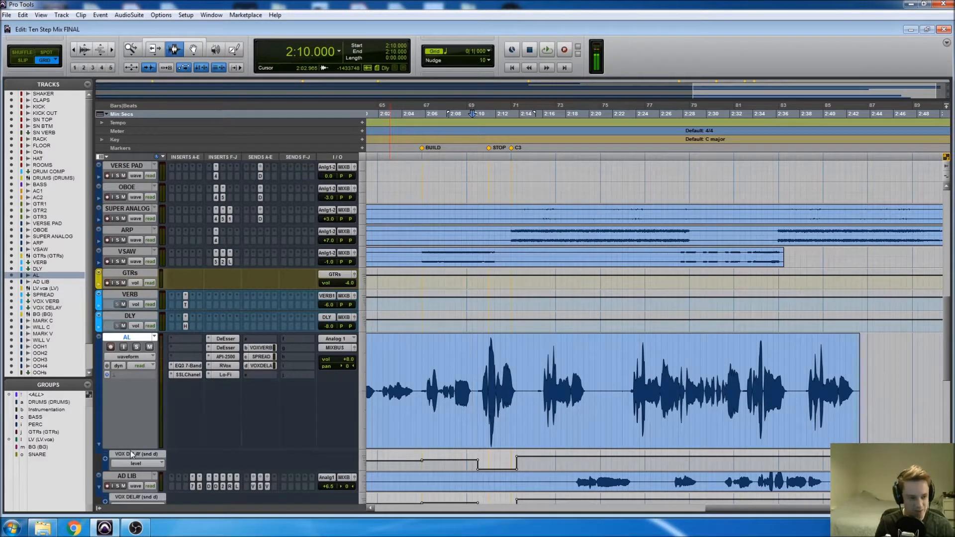
left_click_drag(129, 449, 130, 502)
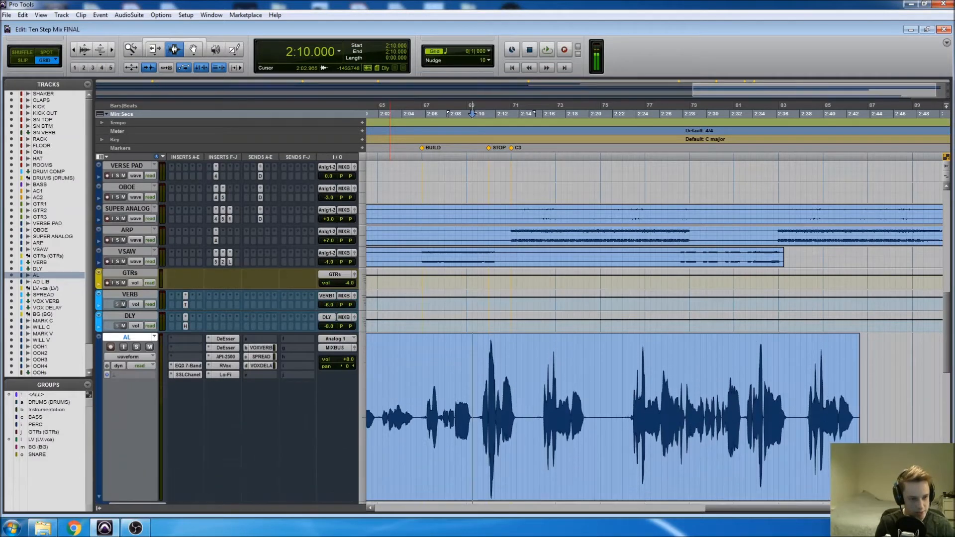
scroll(476, 373, "down", 3)
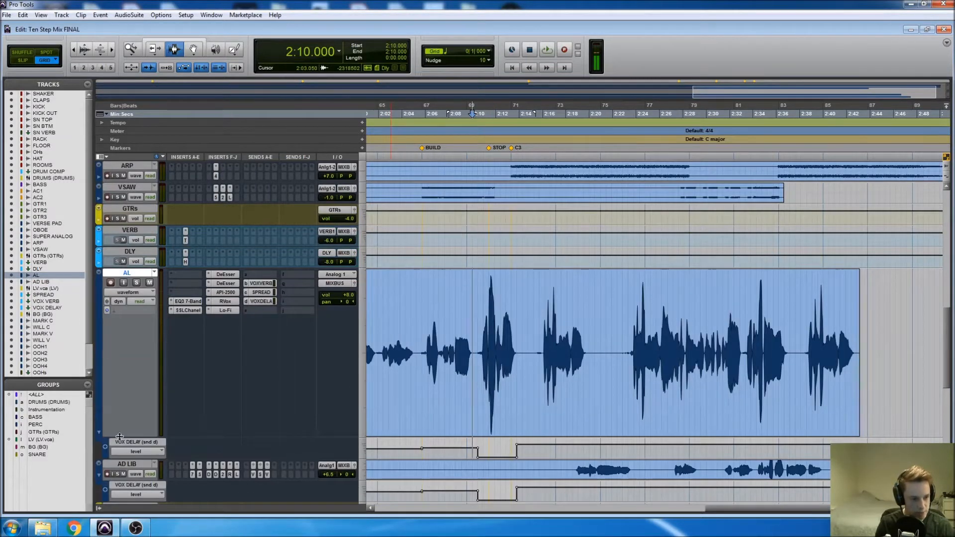
left_click_drag(119, 436, 120, 467)
- Display the AL track's volume automation and zoom in on the first vocal phrase near marker V1
left_click(129, 293)
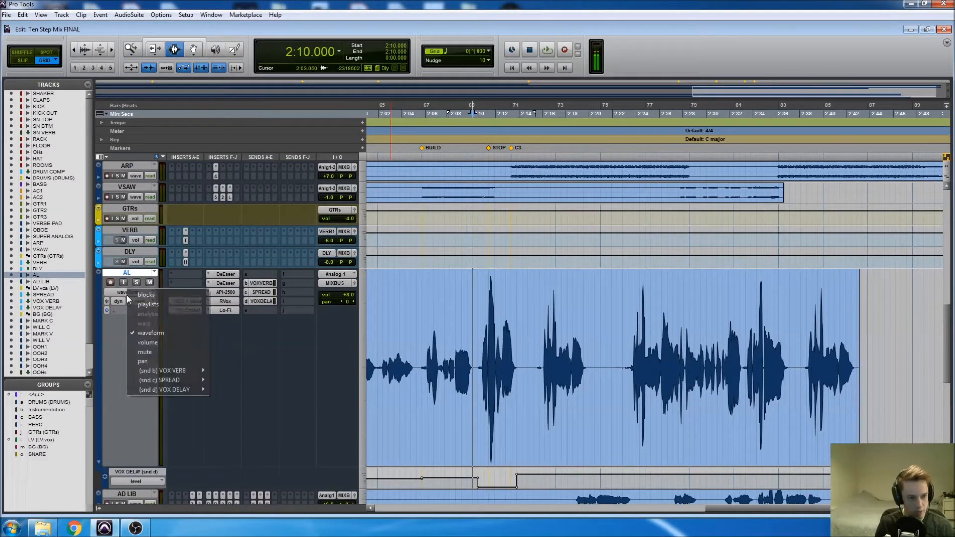
left_click(147, 342)
scroll(525, 344, "left", 10)
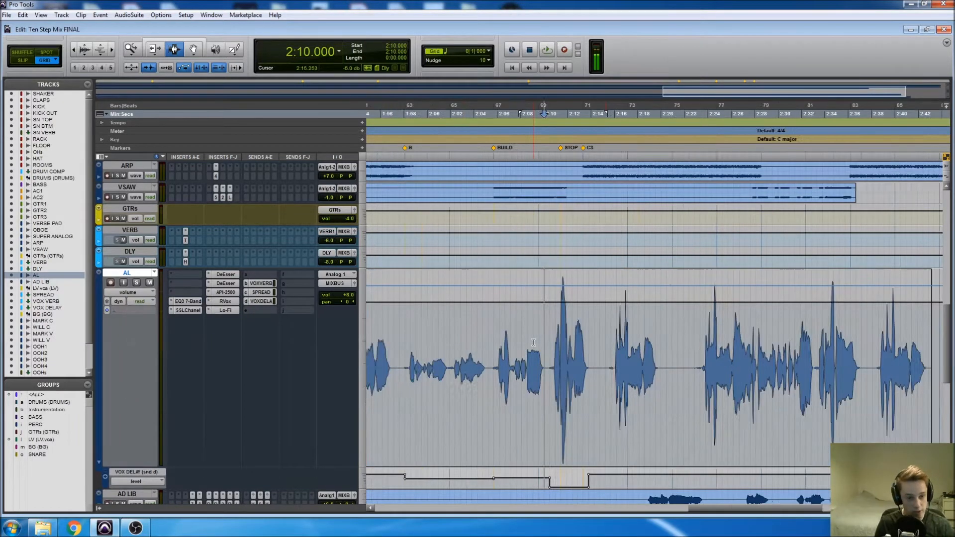
scroll(460, 360, "left", 8)
left_click(452, 346, "shift")
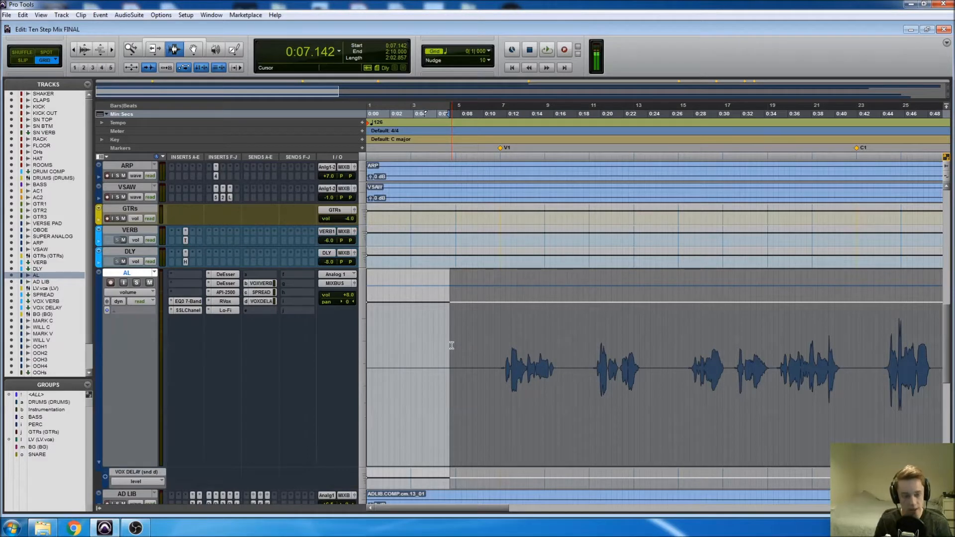
left_click(507, 337)
key("ctrl+]")
key("ctrl+]")
key("ctrl+]")
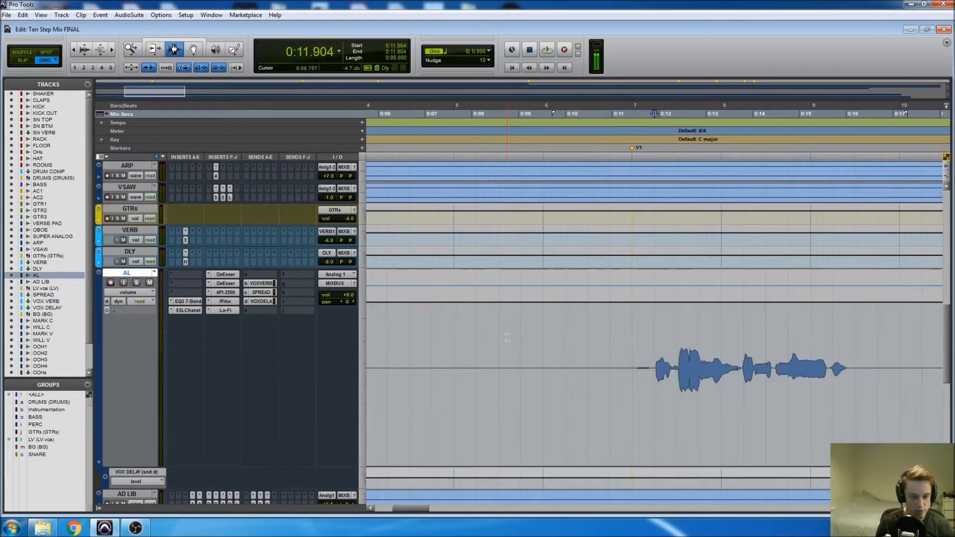
- Switch to Slip mode and play the opening vocal phrase at V1, starting from about 0:10.9
key("F2")
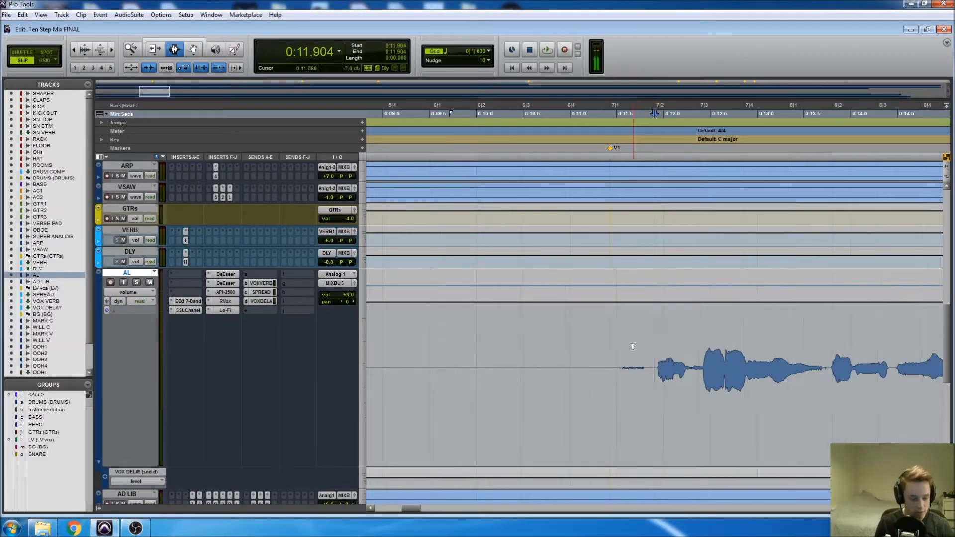
left_click(602, 351)
left_click(695, 357)
key("r")
key("r")
left_click(679, 346)
key("t")
key("t")
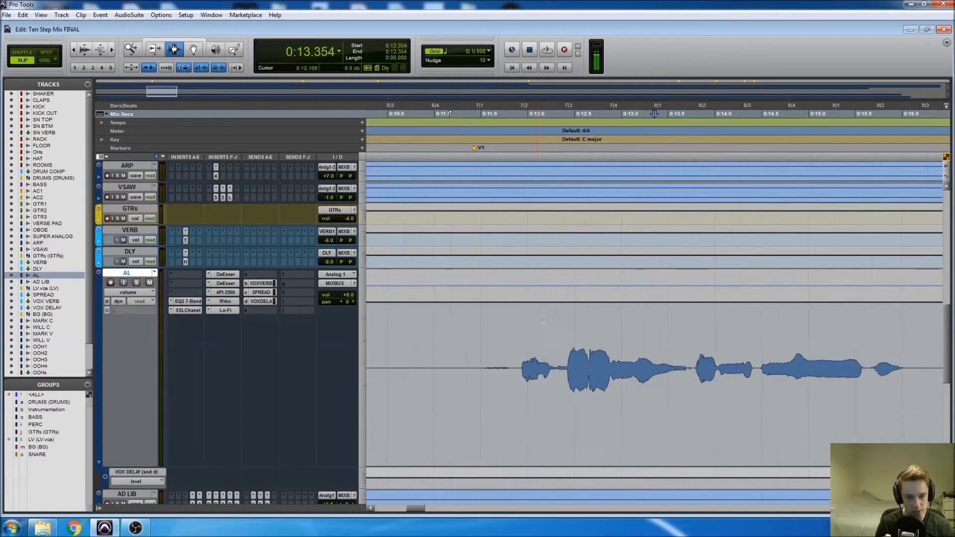
left_click(424, 344)
key("space")
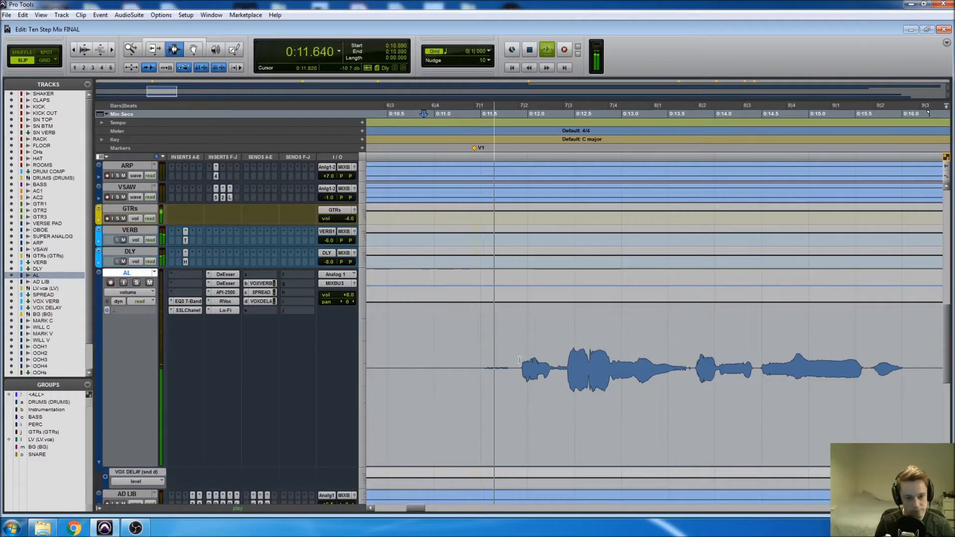
key("space")
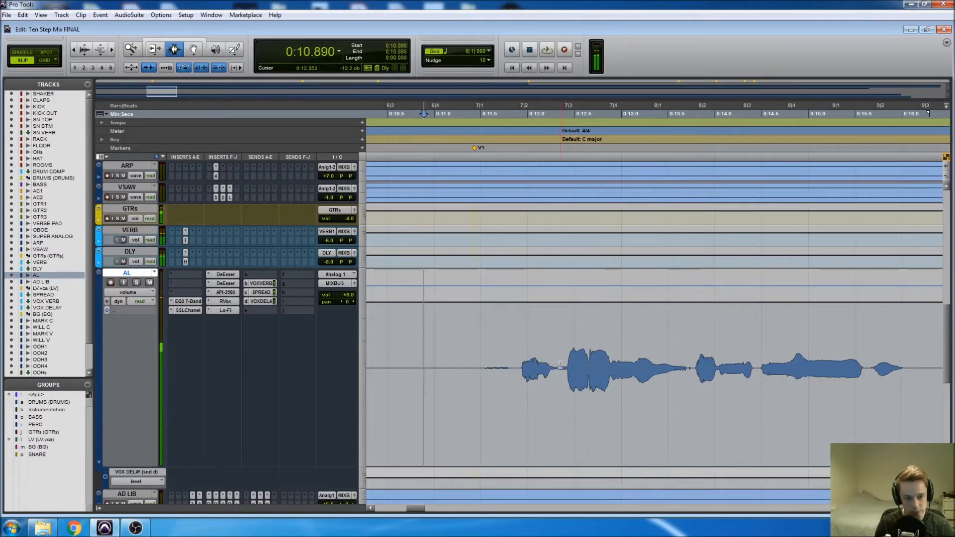
- Raise the AL volume automation by 1.5 dB on the first word, from about 0:11.9 to 0:12.4, and play back the phrase
left_click_drag(566, 367, 519, 361)
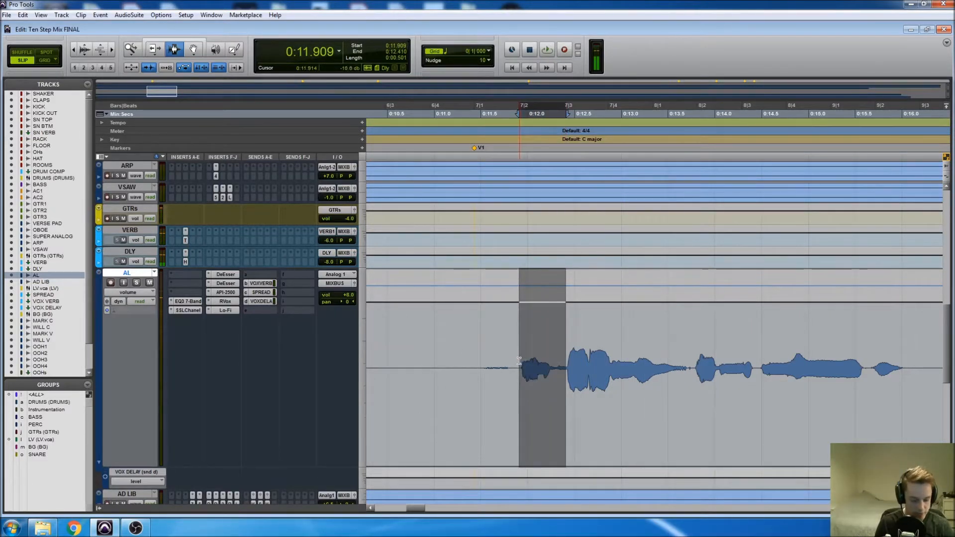
left_click_drag(542, 306, 533, 264)
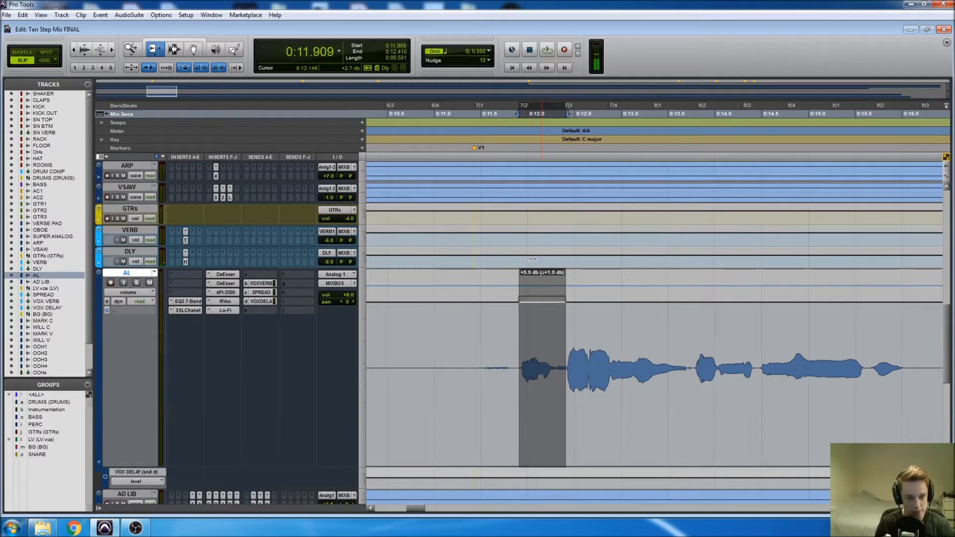
key("space")
key("space")
left_click(502, 330)
key("space")
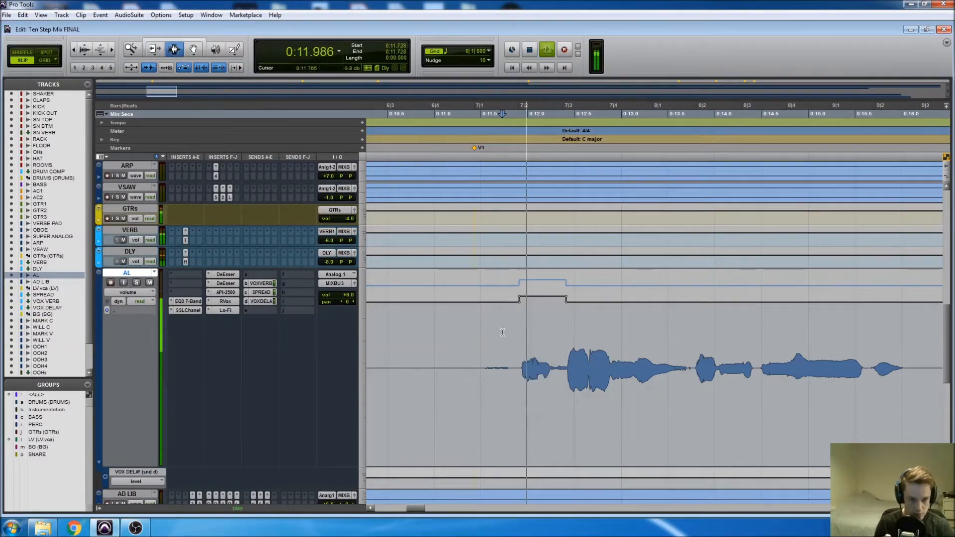
scroll(562, 340, "right", 3)
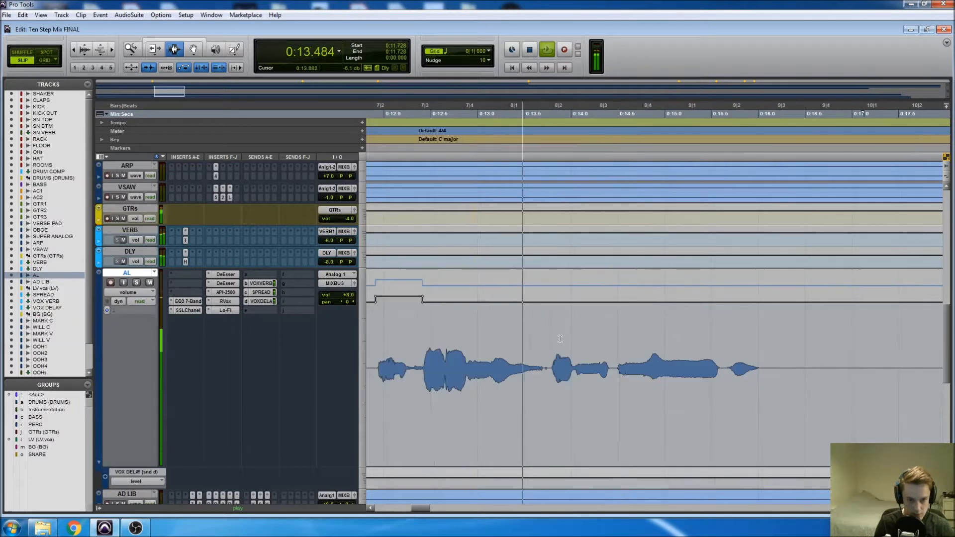
left_click(539, 366)
key("t")
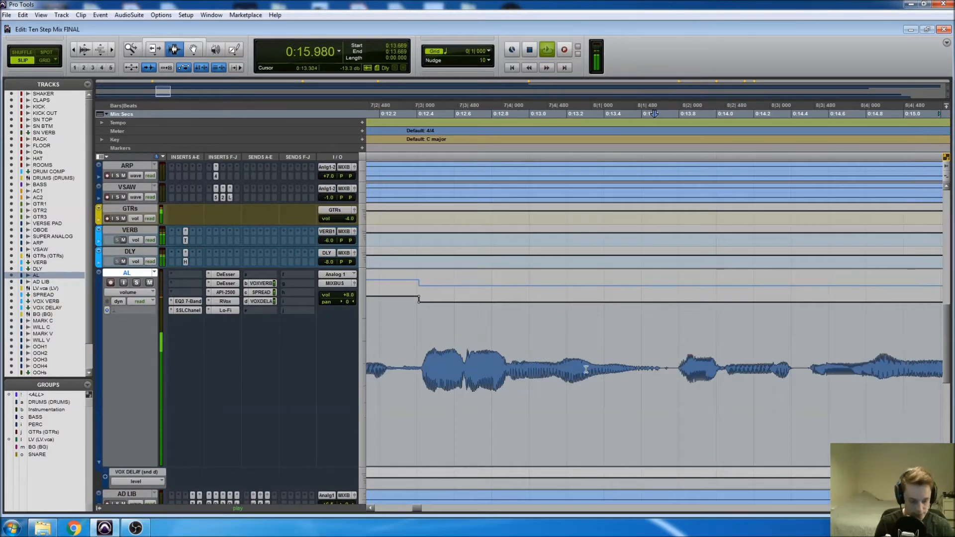
key("r")
key("space")
- Trim the AL track's entire volume automation line up by 0.5 dB, bringing its base level to +8.5 dB
left_click(641, 369)
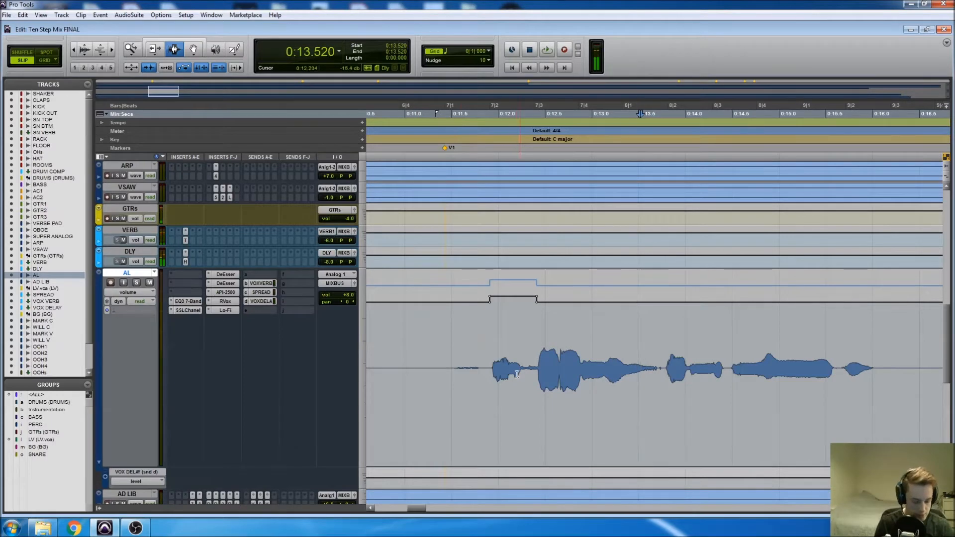
key("r")
key("r")
key("r")
key("r")
key("r")
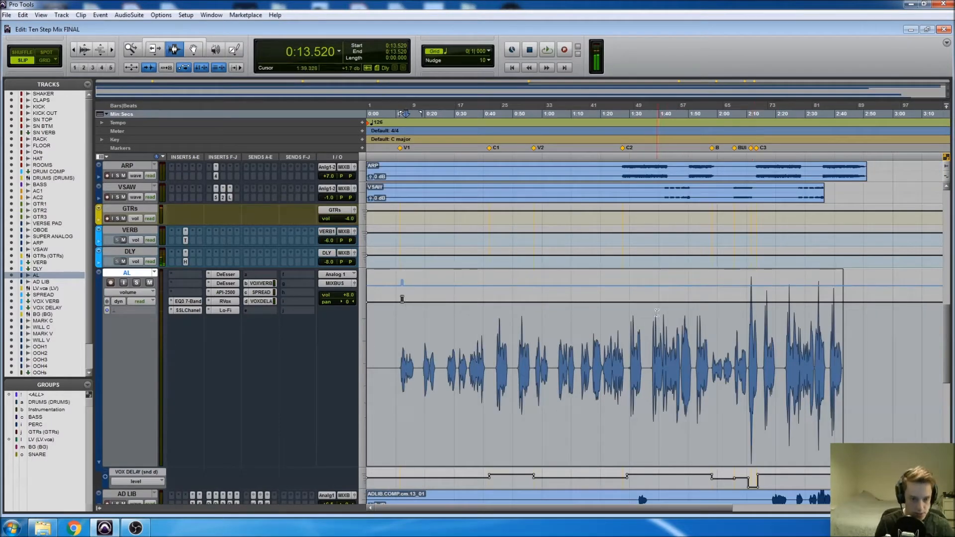
key("F6")
left_click_drag(659, 303, 658, 301)
key("F7")
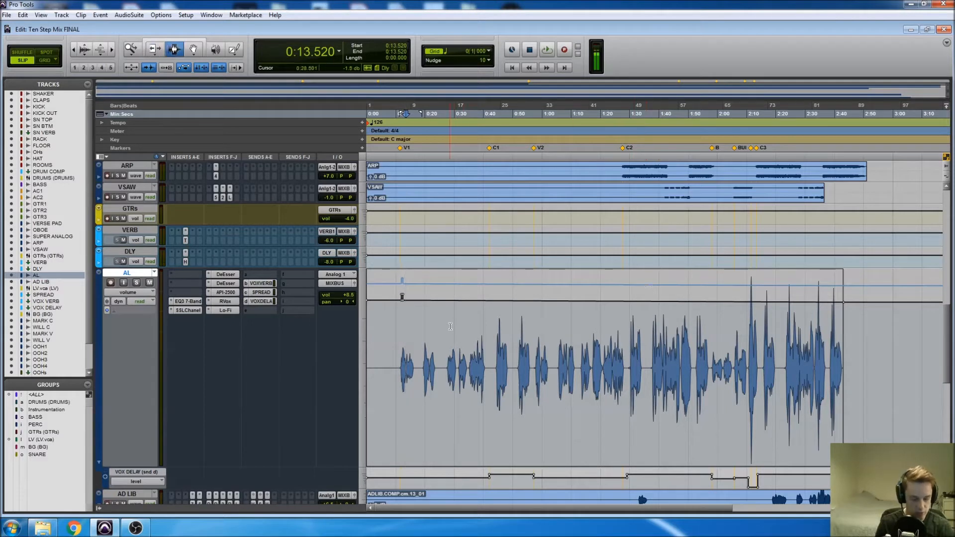
- Play the first vocal phrase again from about 0:11.7 to check the new levels
left_click(406, 320)
key("t")
key("t")
key("t")
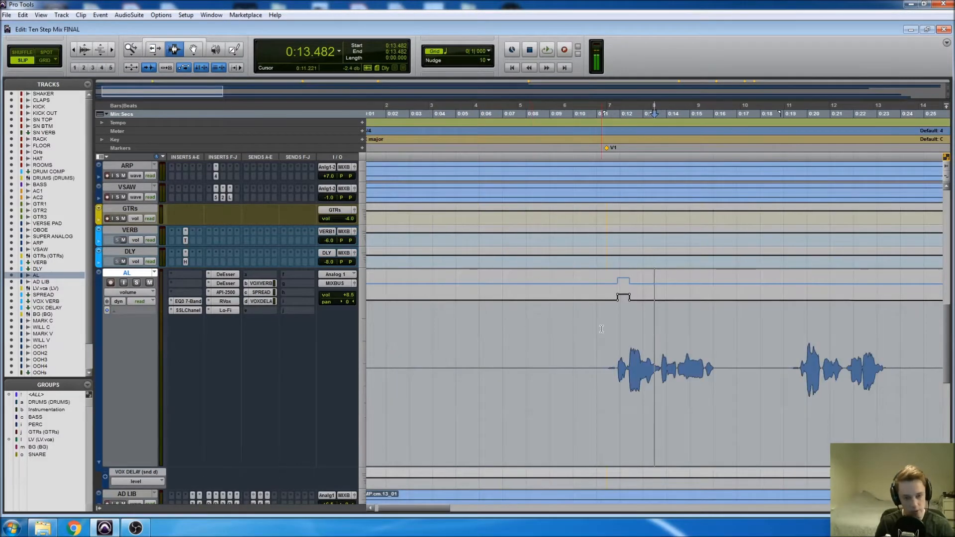
left_click(613, 322)
key("space")
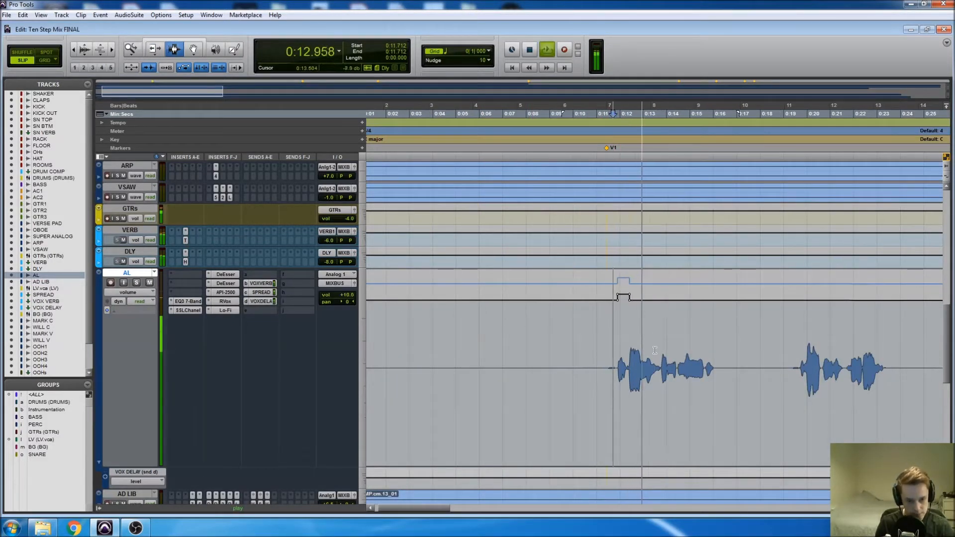
key("t")
key("t")
key("space")
- Raise the AL volume automation to +10.6 dB on the fading word ending from 0:13.557 to 0:13.780, with a ramp leading in from about 0:13.4
left_click(615, 372)
key("t")
key("t")
left_click_drag(583, 370, 665, 370)
key("ctrl+7")
left_click_drag(622, 298, 633, 254)
left_click_drag(635, 211, 634, 212)
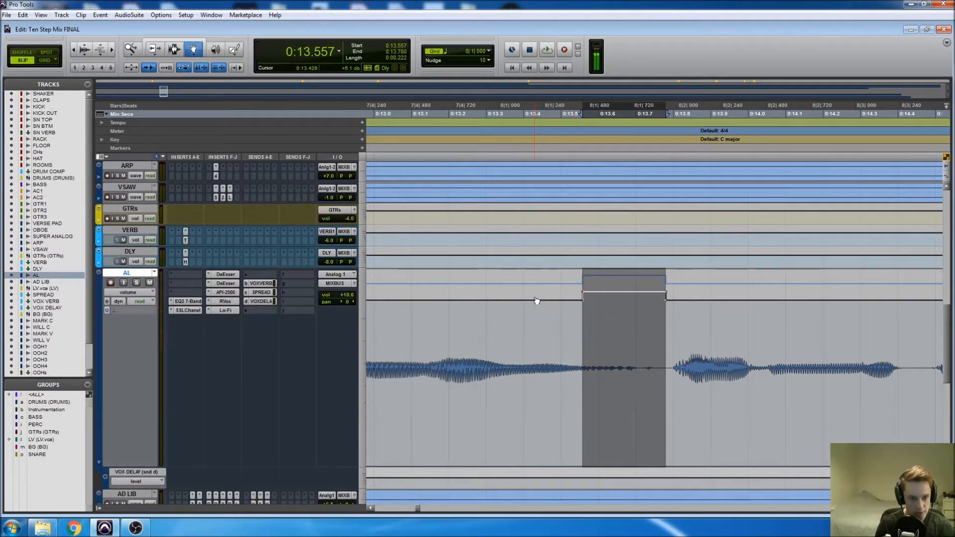
left_click(585, 302, "alt")
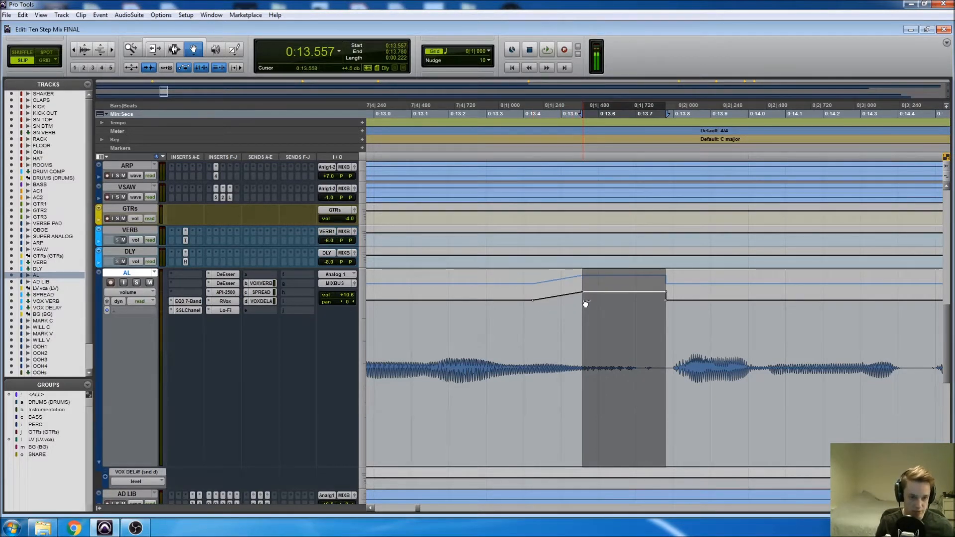
key("F7")
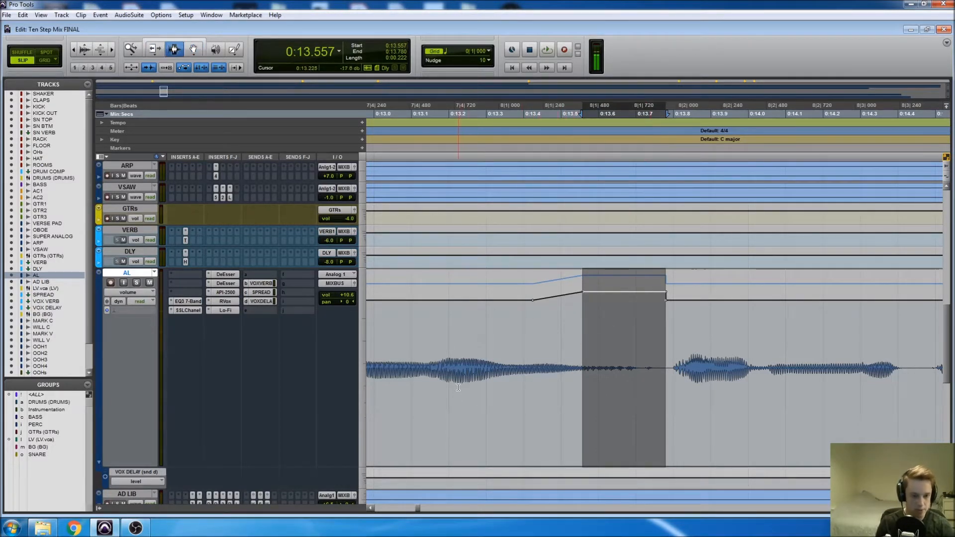
- Play the AL vocal from about 0:13.0 to check the raised word ending
left_click(389, 324)
key("space")
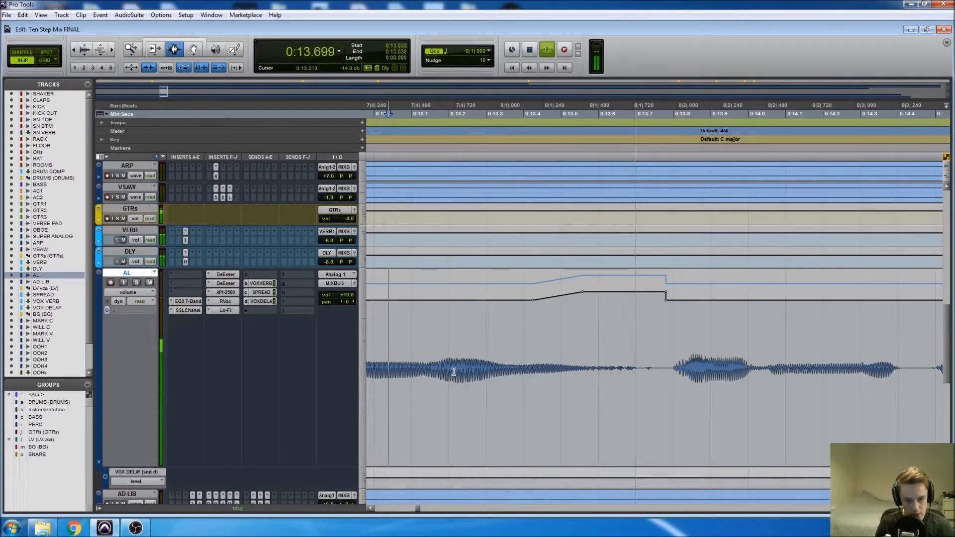
key("space")
- Raise the AL volume automation on the quiet word from 0:14.006 to 0:14.445 and play back from about 0:13.6
left_click_drag(534, 368, 696, 367)
key("F6")
left_click_drag(625, 355, 621, 319)
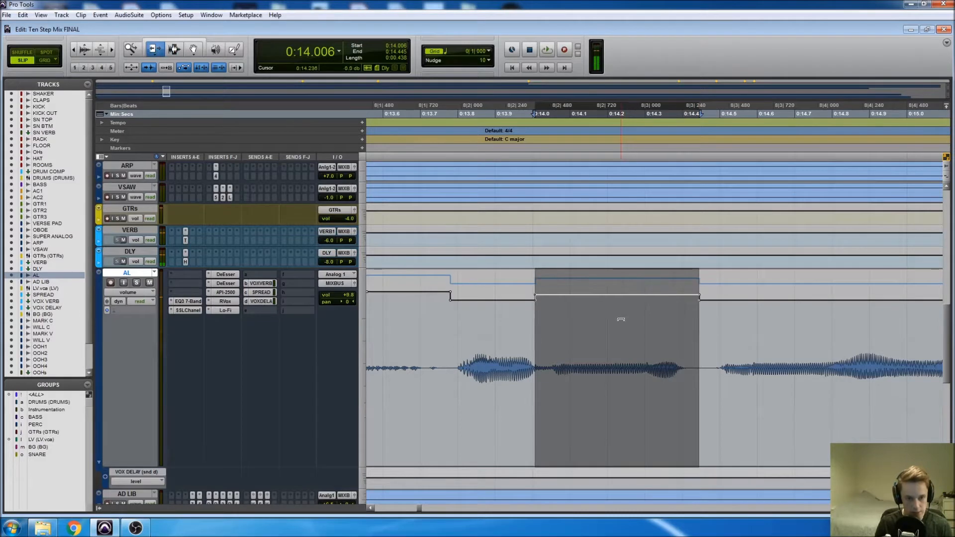
key("F7")
left_click(401, 371)
key("space")
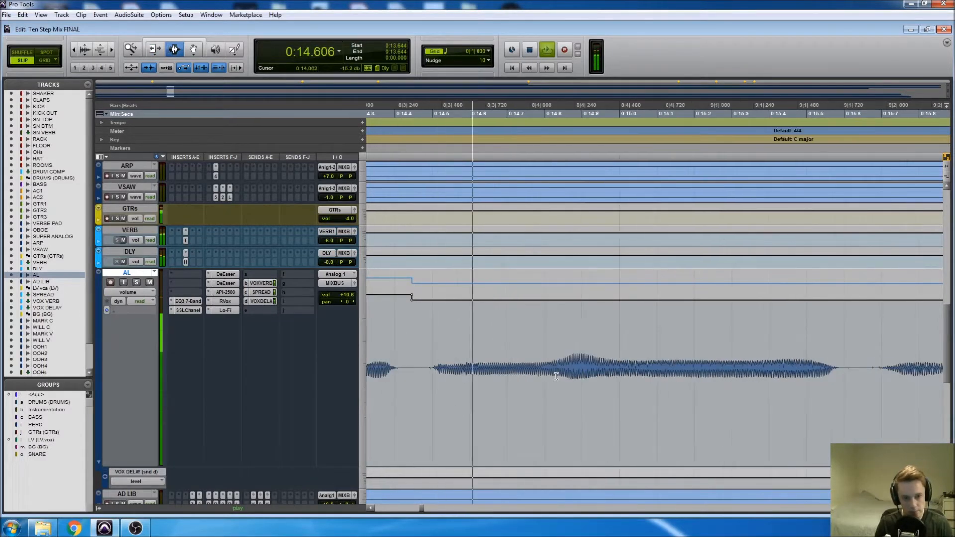
key("space")
- Raise the AL volume automation on the phrase's last syllable, about 0:15.7 to 0:16.1, and play back from about 0:15.6
left_click_drag(435, 365, 590, 365)
key("F6")
left_click_drag(481, 360, 467, 331)
key("F7")
left_click(409, 359)
key("space")
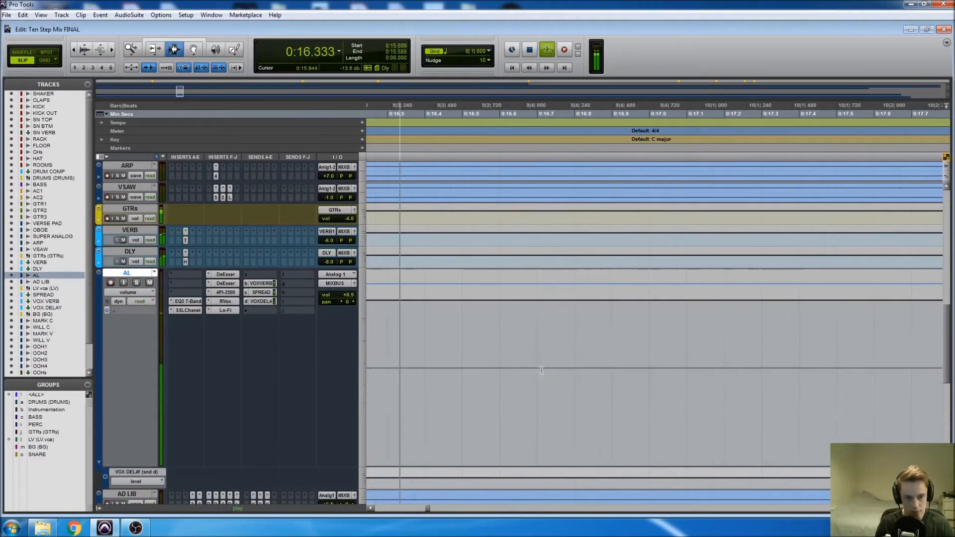
scroll(542, 370, "right", 1)
key("r")
key("r")
key("r")
key("space")
- Raise the AL volume automation on the next phrase's first syllable, about 0:19.74 to 0:19.86, and play back from about 0:19.5
left_click(675, 369)
key("space")
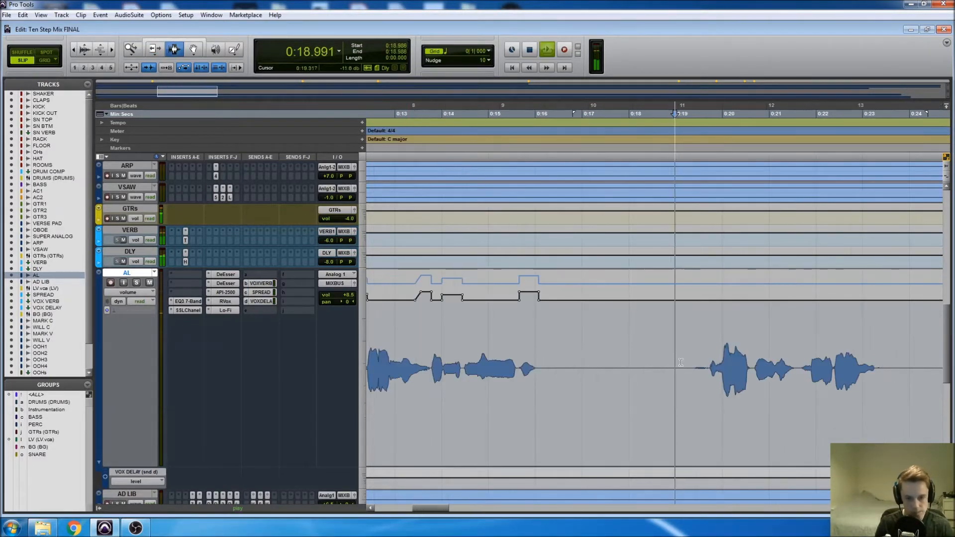
key("t")
key("t")
key("space")
left_click_drag(607, 368, 631, 369)
left_click_drag(624, 310, 623, 306)
left_click(555, 340)
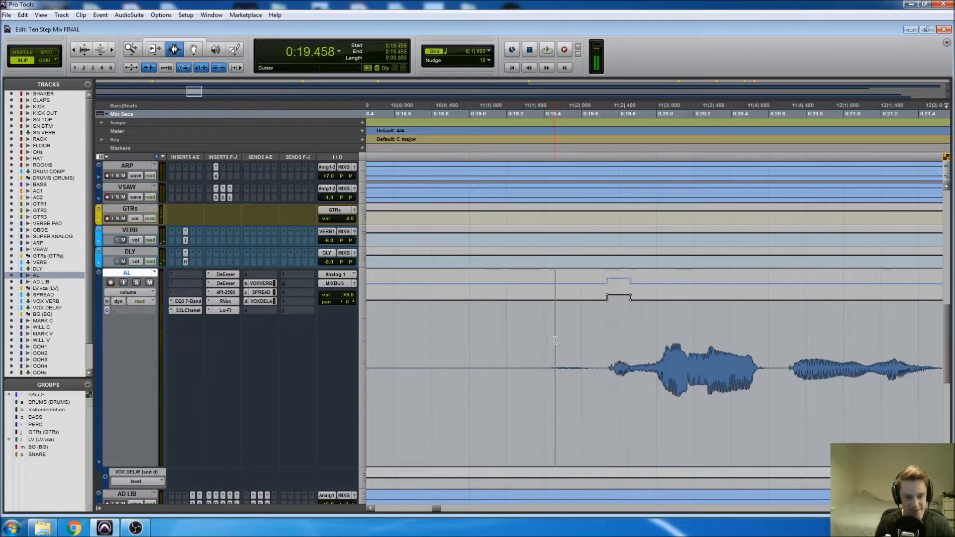
key("space")
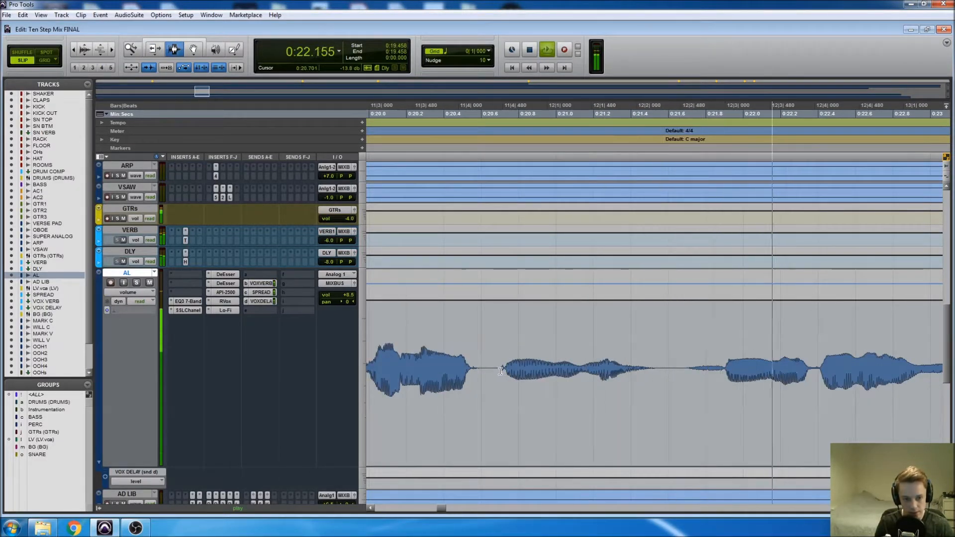
key("space")
- Raise the AL volume automation by about 1 dB on the word from 0:20.677 to 0:21.541 and play it back
left_click_drag(496, 371, 657, 377)
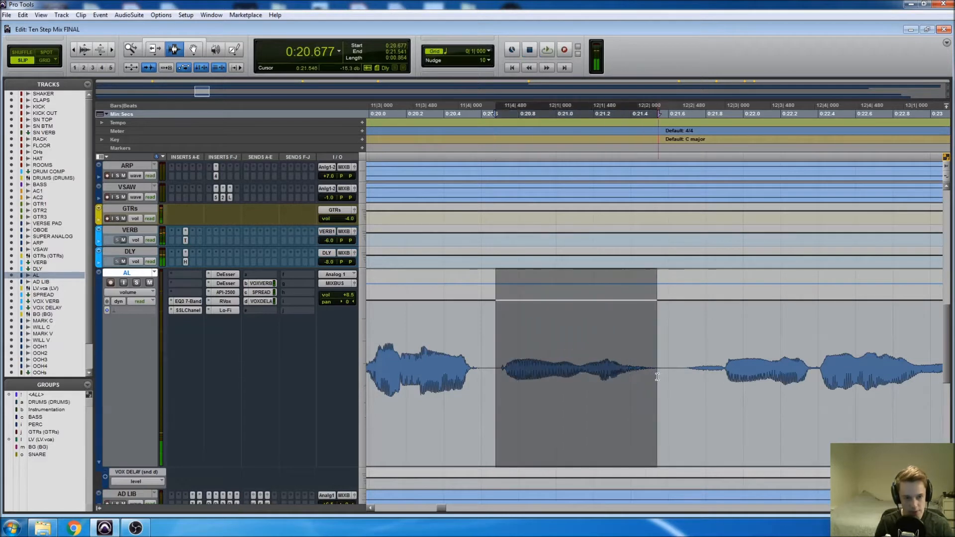
key("F6")
left_click_drag(620, 326, 620, 323)
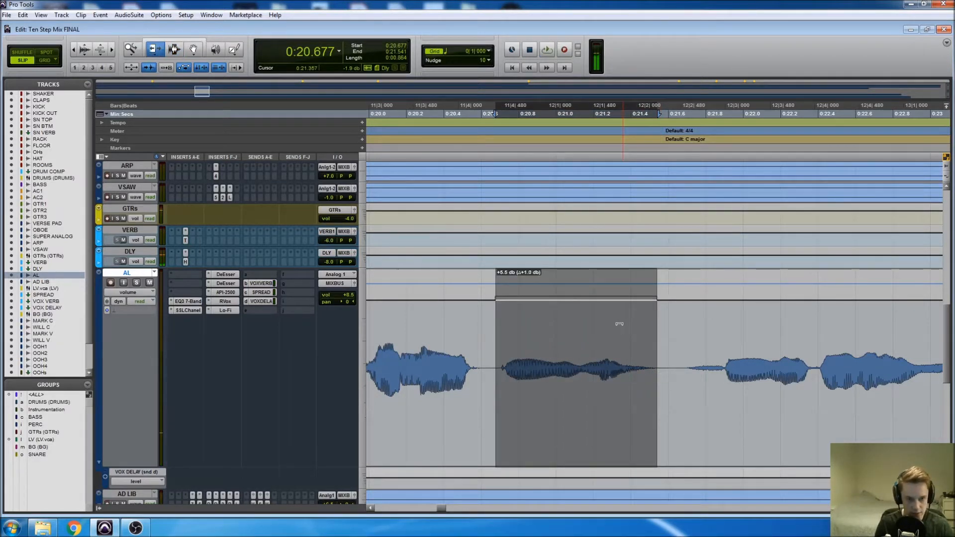
key("space")
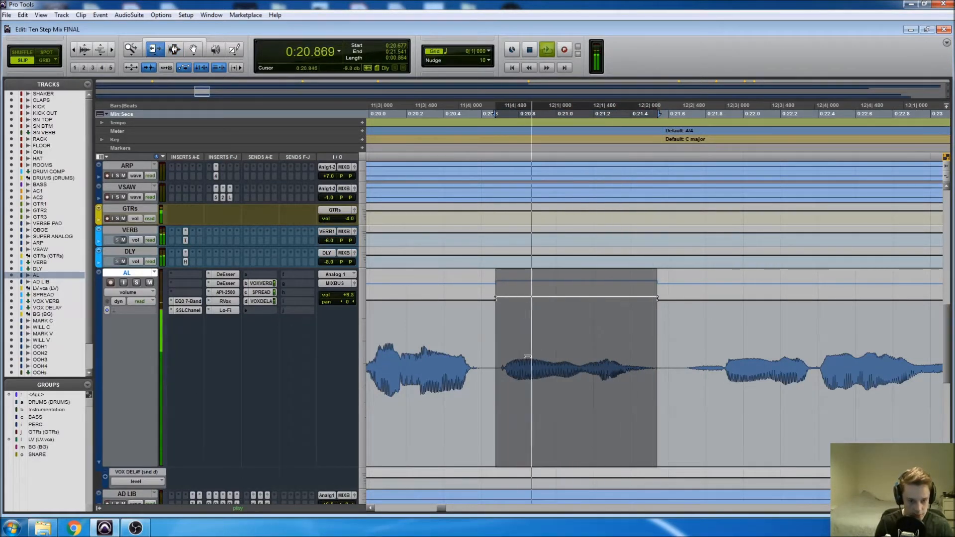
key("F7")
left_click(524, 362)
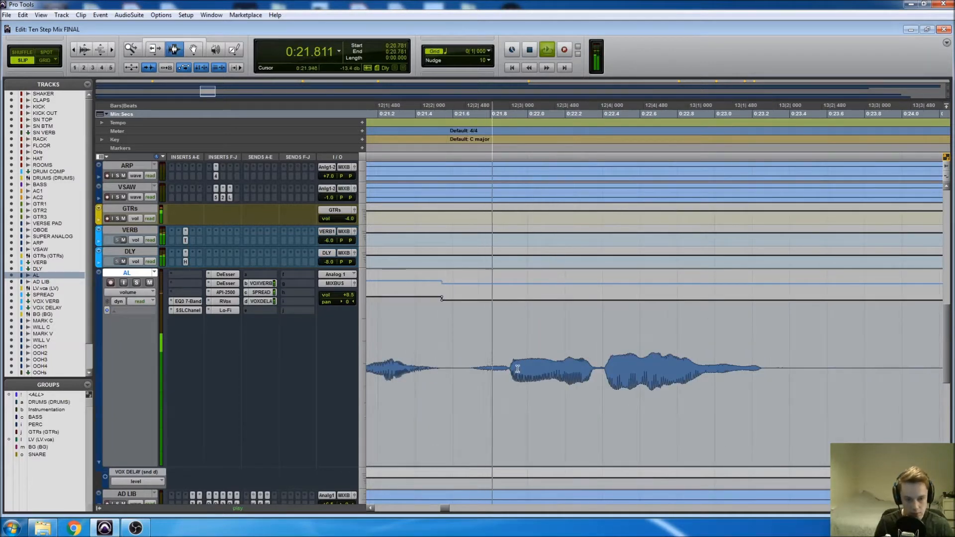
scroll(518, 369, "right", 1)
key("space")
- Raise the AL volume automation on the fading word ending from 0:23.066 to 0:23.293, ramping in from about 0:22.9, and play it back
left_click_drag(697, 372, 674, 314)
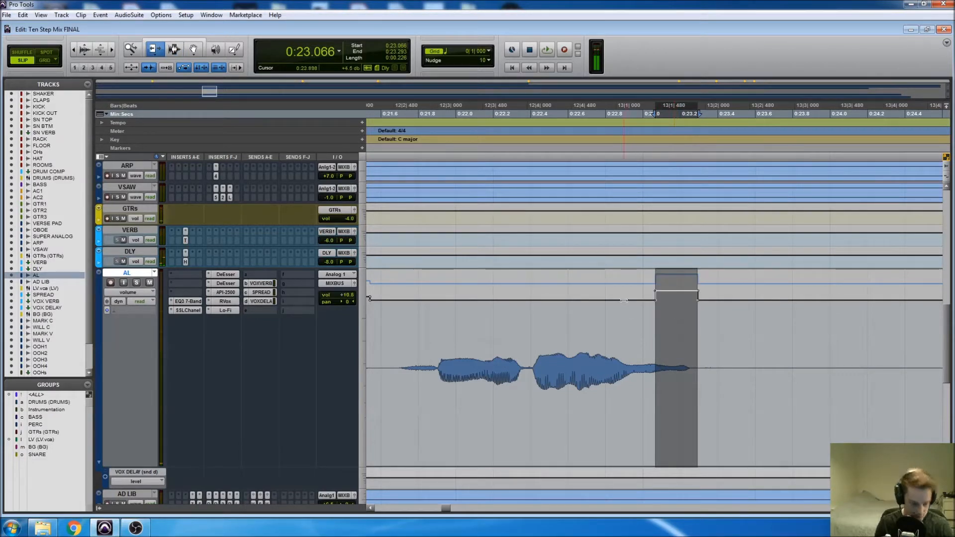
key("F8")
left_click(657, 301, "alt")
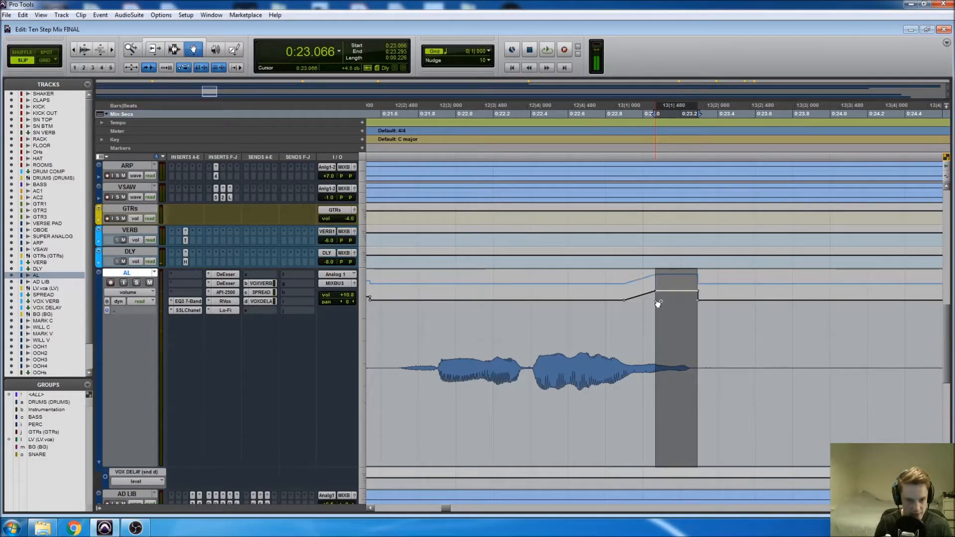
key("F7")
left_click(534, 311)
key("space")
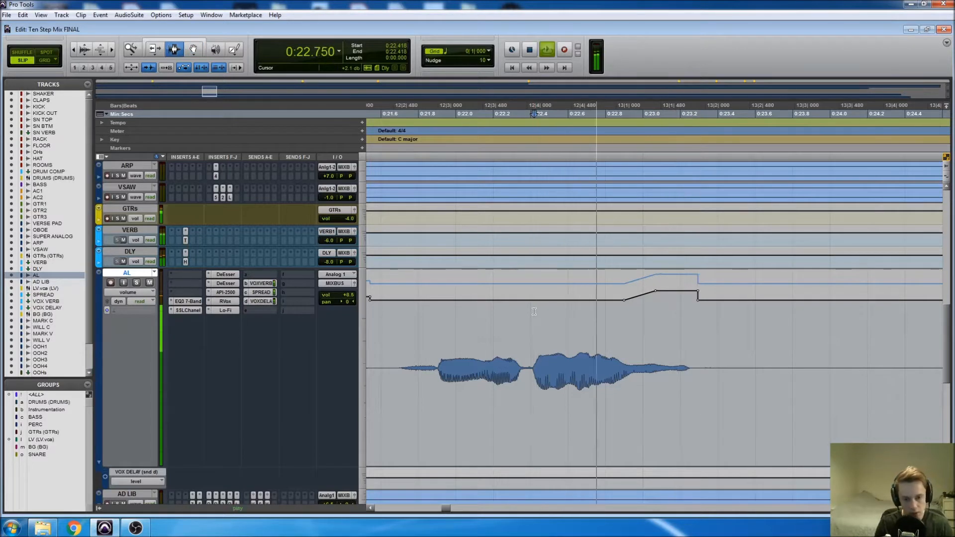
key("space")
- Lower the boosted word ending at 0:23.066 to 0:23.293 along with its ramp, and play back from about 0:22.7
key("F6")
left_click_drag(676, 301, 668, 343)
key("F8")
left_click_drag(656, 292, 656, 295)
key("F6")
key("space")
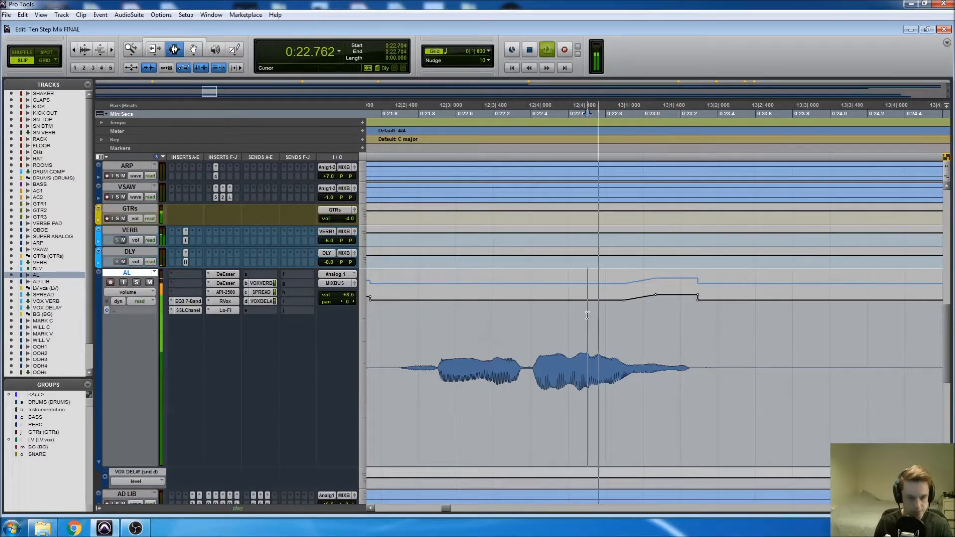
key("space")
- Play the start of the next AL vocal phrase from about 0:27.75 and examine its quiet parts up close
left_click(599, 362)
key("space")
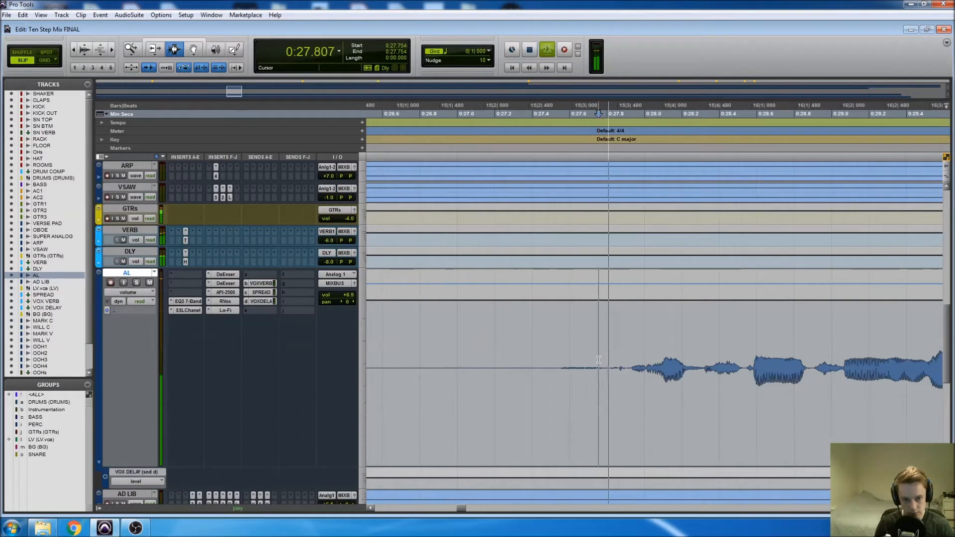
left_click(707, 372)
key("t")
key("t")
key("space")
left_click(531, 368)
key("space")
key("space")
- Raise the AL volume automation on the short quiet gap from about 0:28.32 to 0:28.37 and play back from about 0:27.5
left_click_drag(635, 367, 676, 367)
left_click_drag(640, 319, 636, 309)
key("r")
key("r")
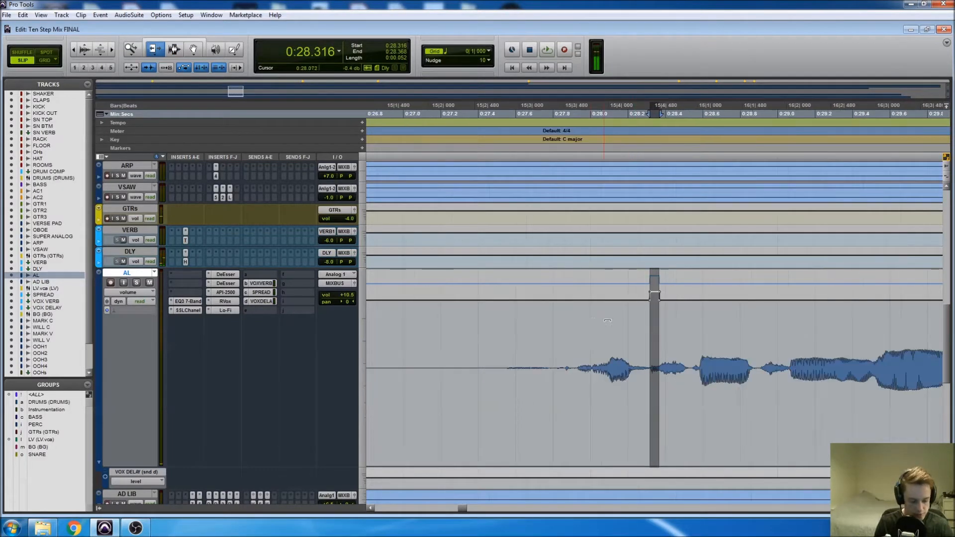
left_click(495, 352)
key("space")
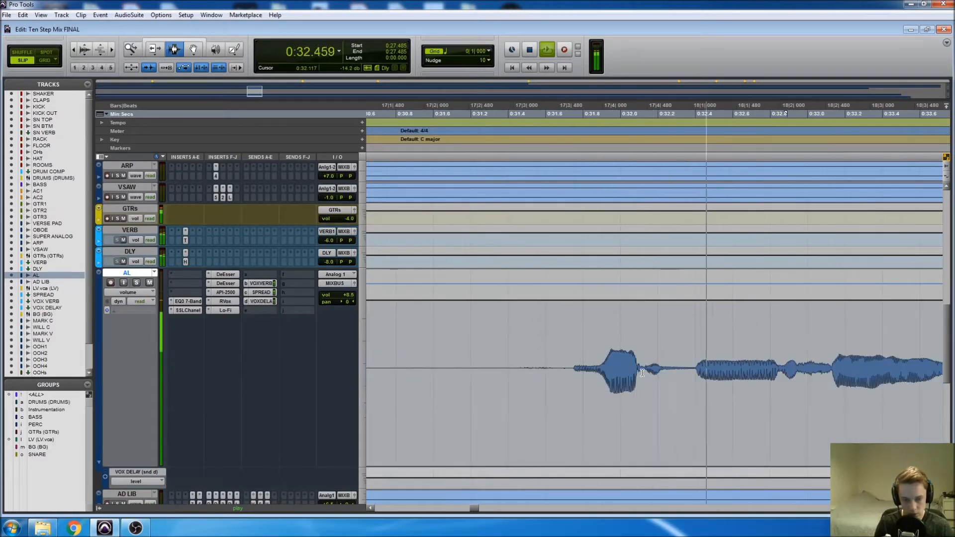
- Raise the AL volume automation on the quiet word ending from 0:32.090 to 0:32.232
left_click(666, 373)
key("t")
key("t")
key("space")
key("space")
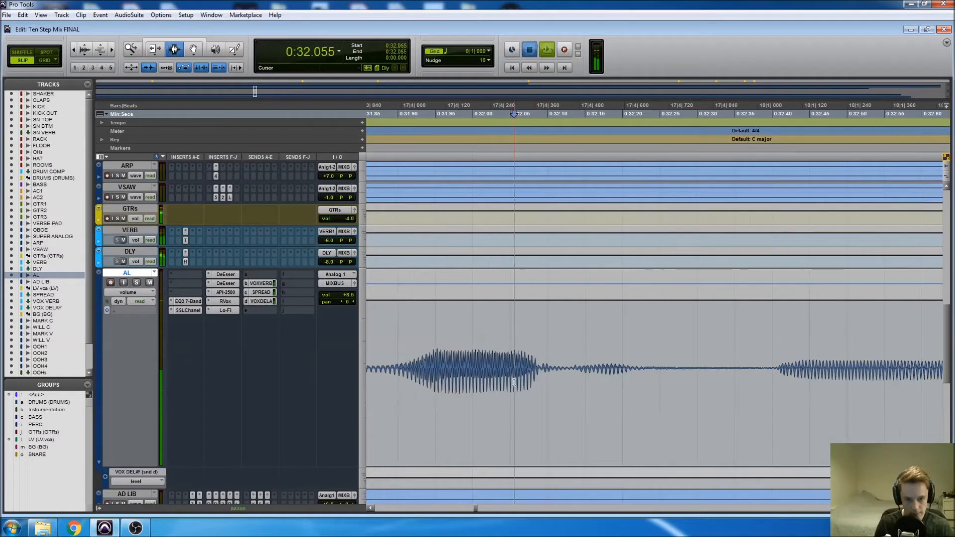
key("space")
left_click_drag(541, 375, 643, 376)
key("space")
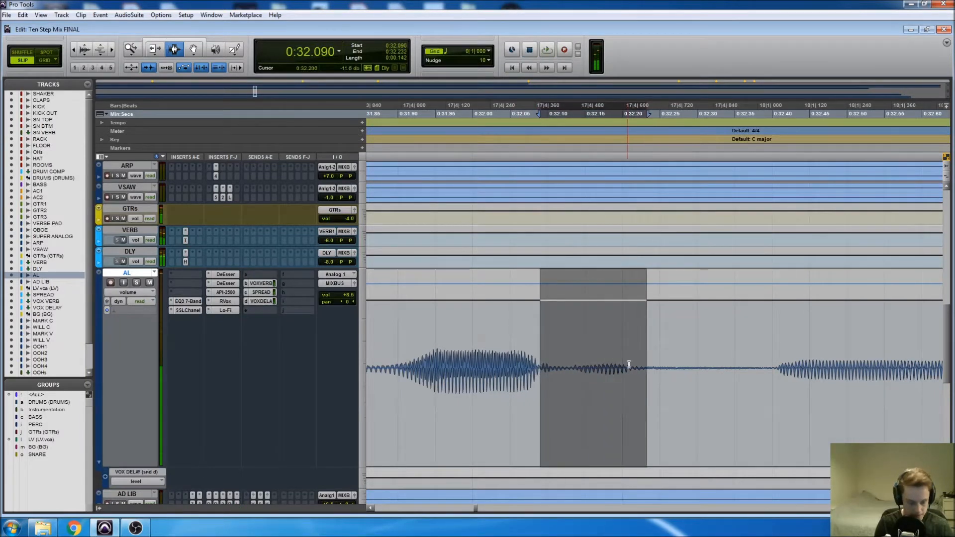
left_click_drag(622, 299, 622, 272)
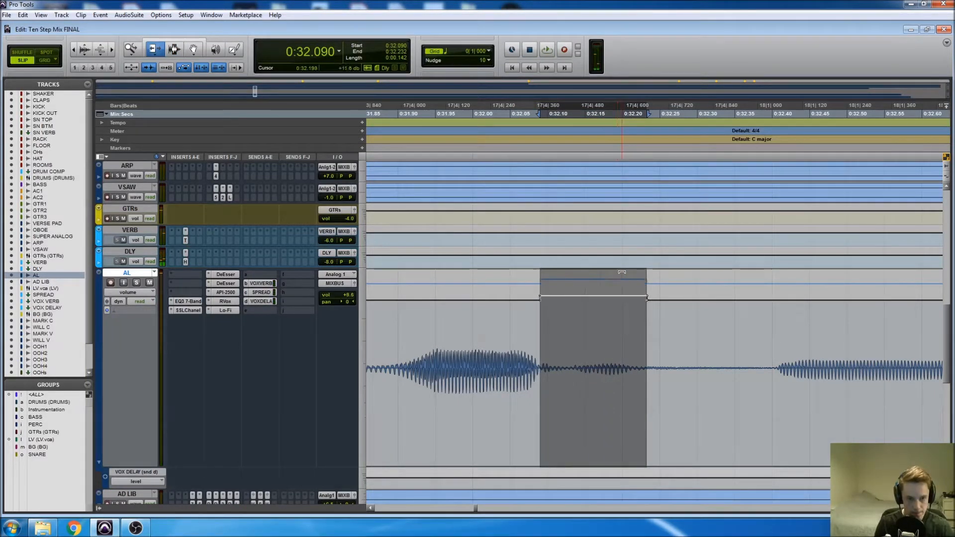
- Play the AL vocal from about 0:32.05 to check the raised word ending
left_click(518, 342)
key("r")
key("space")
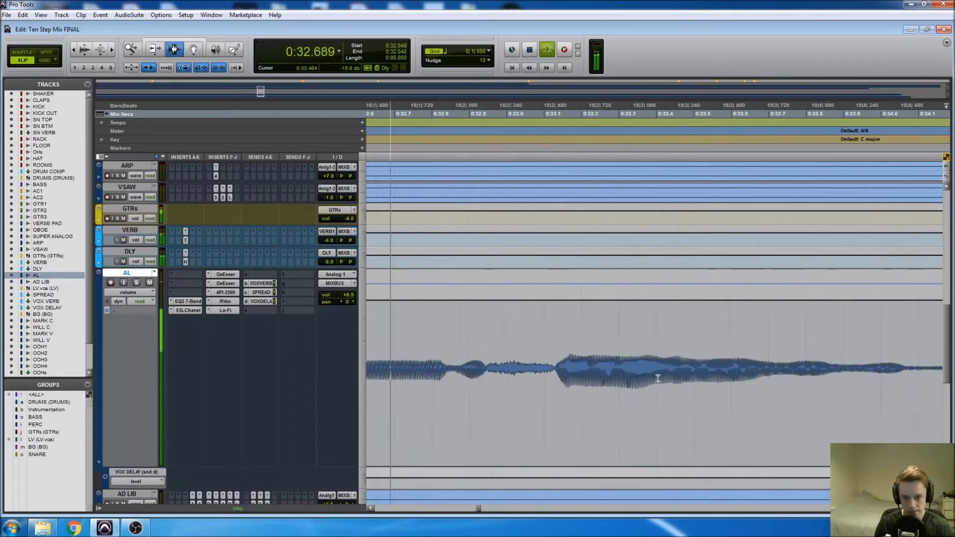
key("space")
- Raise the AL volume automation to +10.6 dB on the fading ending from 0:34.125 to 0:34.437, with a lead-in ramp, and play it back
left_click_drag(614, 371, 497, 374)
key("r")
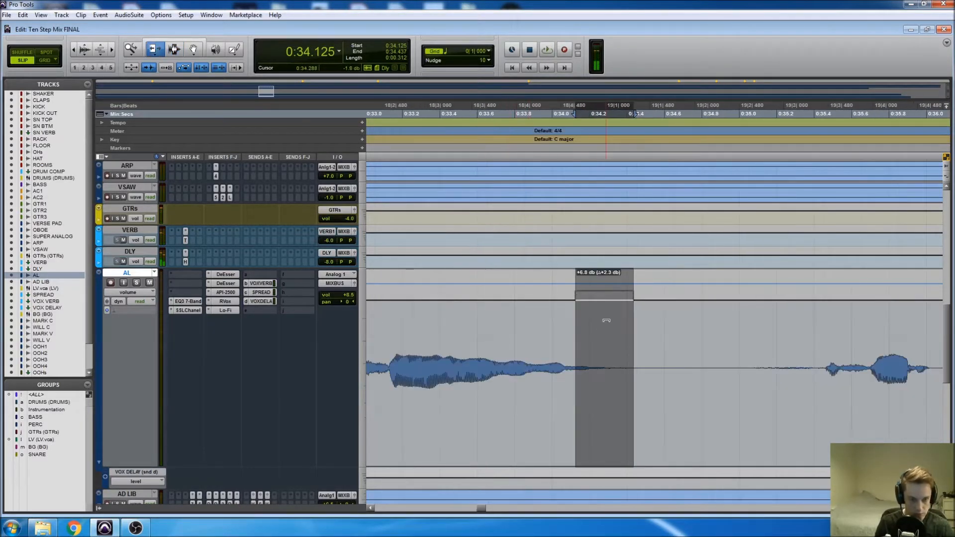
left_click_drag(605, 320, 586, 328)
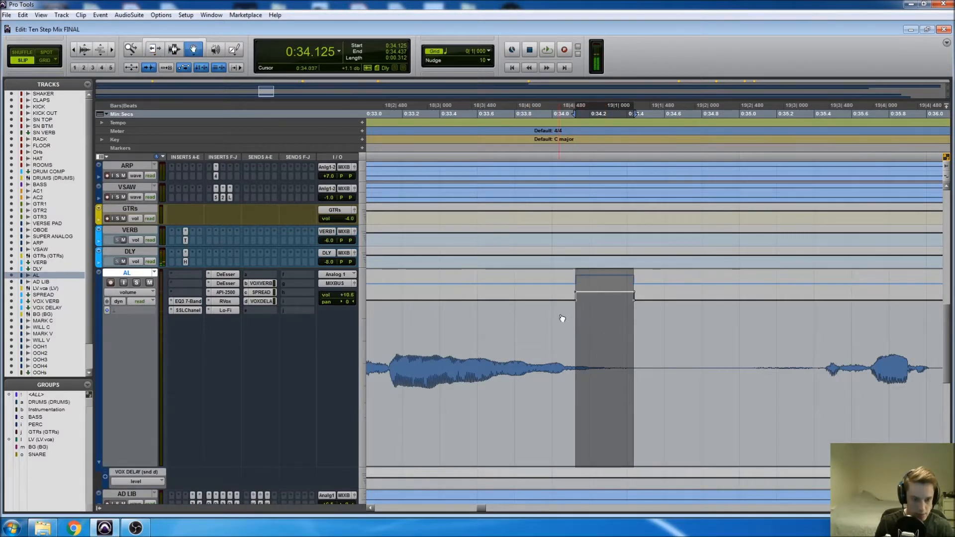
key("F7")
left_click(488, 330)
key("space")
scroll(551, 373, "right", 2)
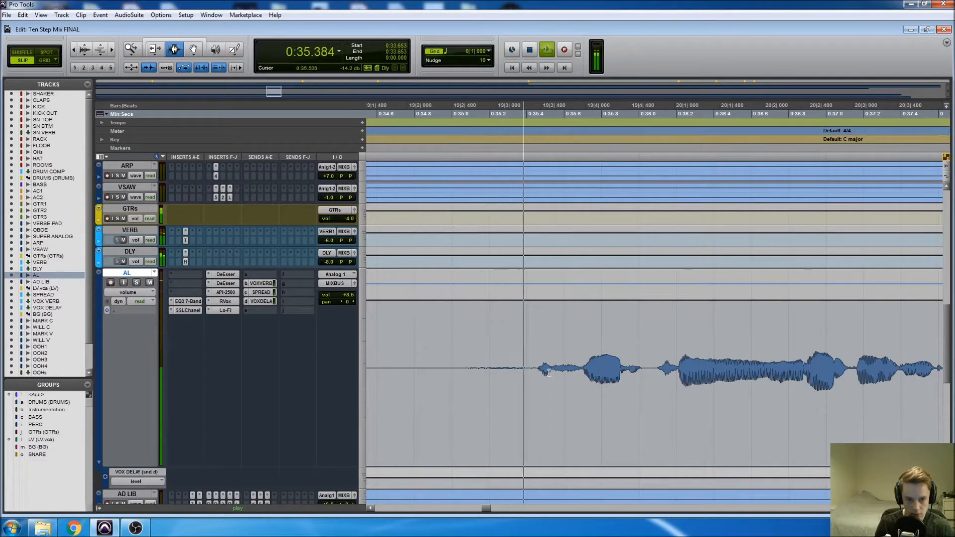
- Raise the AL volume automation on the phrase's first syllable, from 0:35.461 to 0:35.544, and play it back
left_click_drag(538, 370, 553, 371)
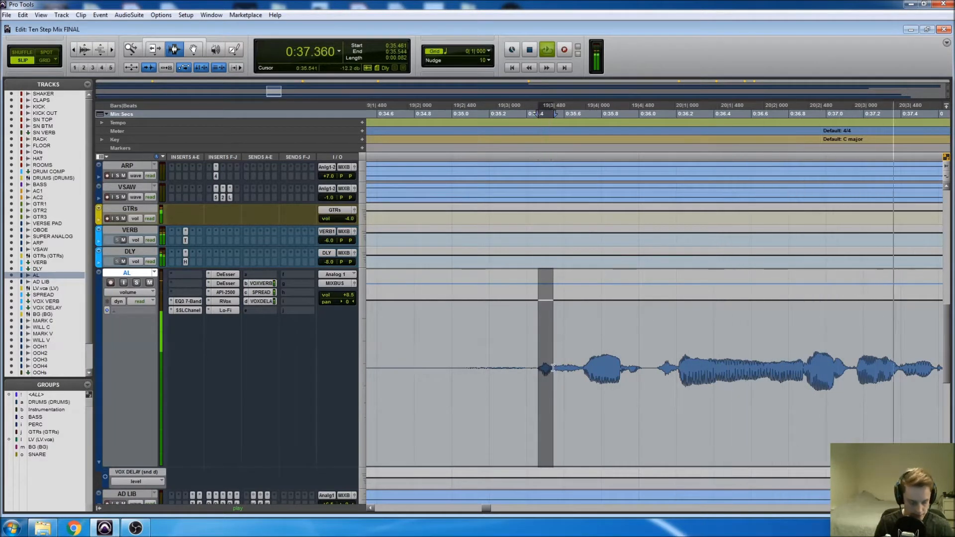
key("F6")
left_click_drag(547, 324, 547, 315)
key("F7")
left_click(496, 334)
key("space")
key("space")
key("space")
- Raise the AL volume automation by 1.3 dB on the quiet word ending from 0:35.904 to 0:36.037 and play back from about 0:35.5
left_click(610, 367)
key("space")
key("space")
mouse_move(621, 369)
left_mouse_down()
mouse_move(647, 370)
mouse_move(620, 377)
left_mouse_up()
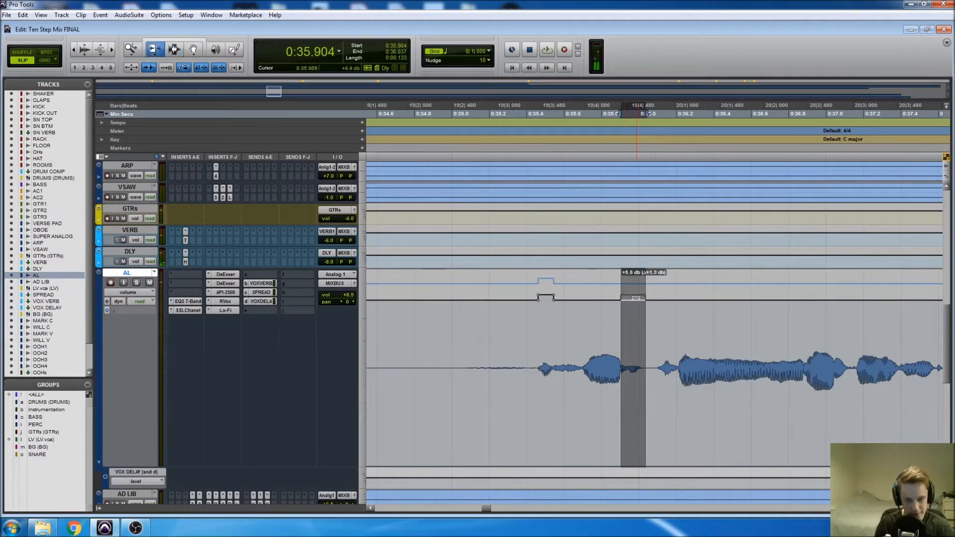
key("F7")
left_click(551, 343)
key("space")
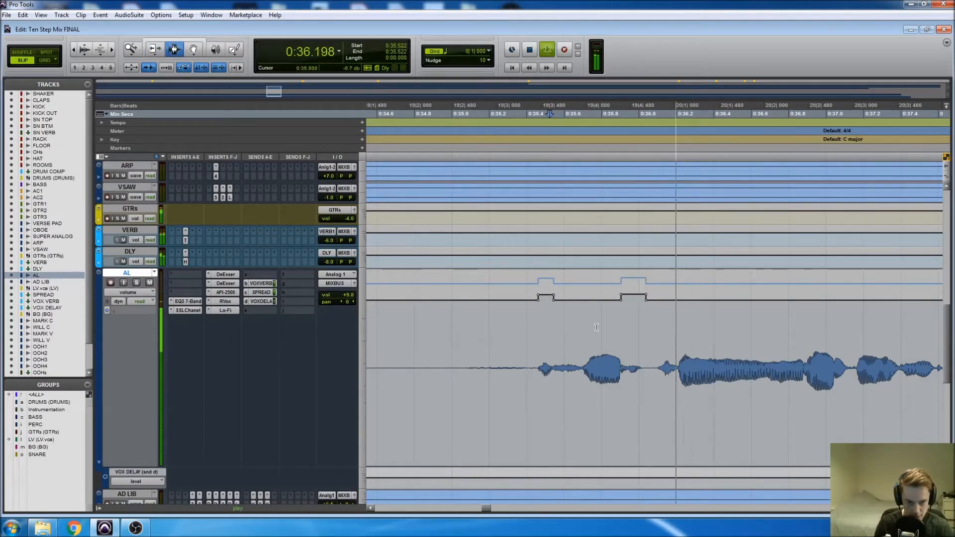
- Raise the existing boost at 0:35.904 to 0:36.037 a little further and play back from about 0:35.6
key("F6")
left_click_drag(632, 302, 632, 301)
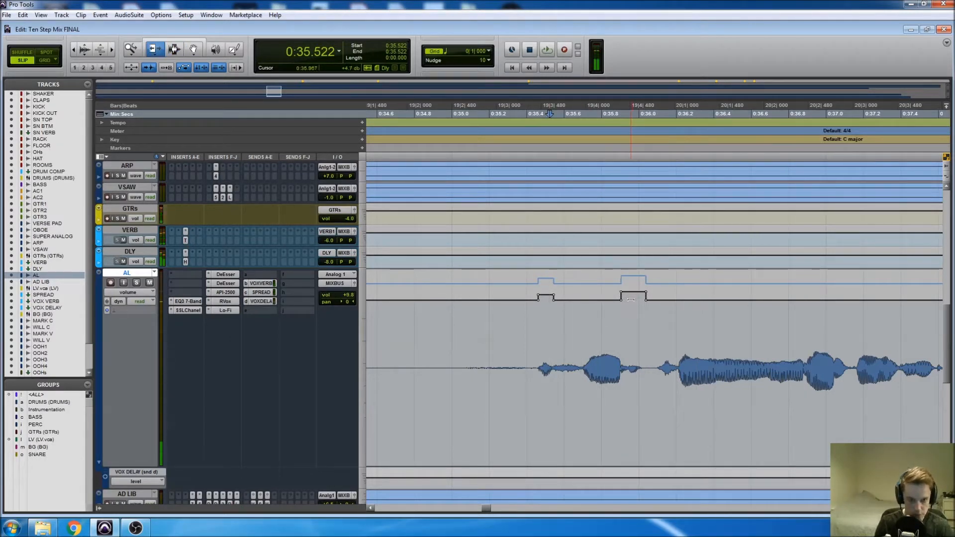
key("F7")
left_click(570, 330)
key("space")
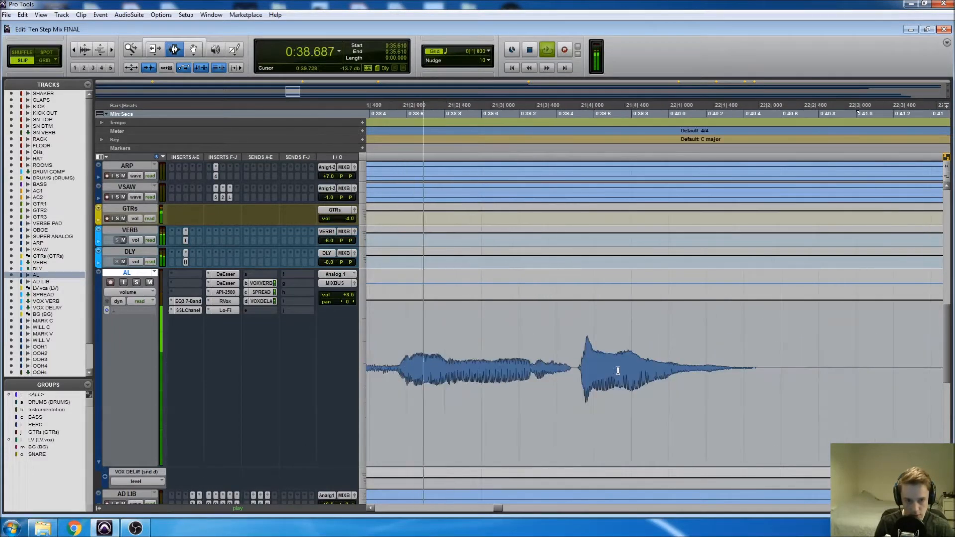
- Raise the AL volume automation to +10.9 dB on the fading ending from 0:40.280 to 0:40.533, ramping in from about 0:40.1, and play back
left_click_drag(625, 371, 600, 327)
key("space")
key("F6")
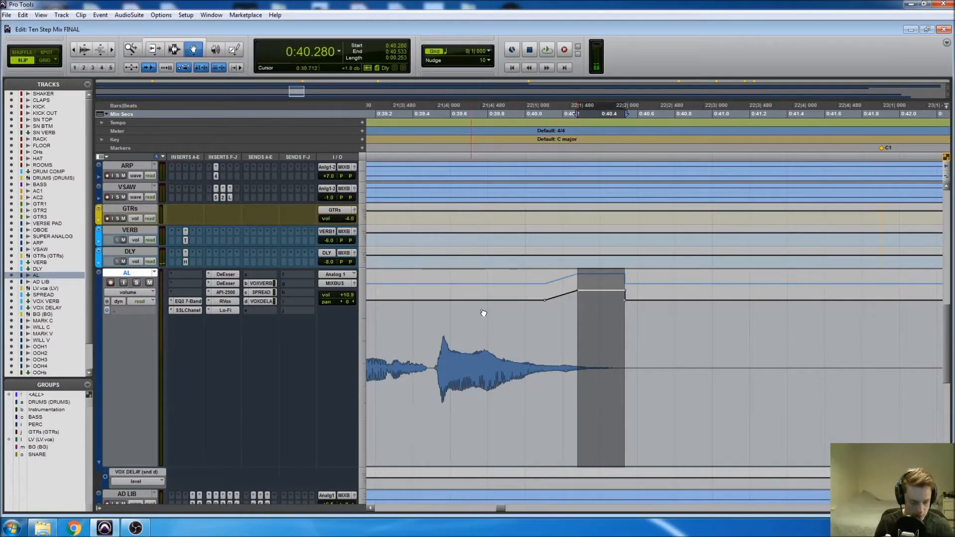
key("F7")
left_click(452, 319)
key("space")
- Play back the start of the chorus on the AL track from 0:44.192 and look over both chorus phrases
scroll(581, 333, "right", 8)
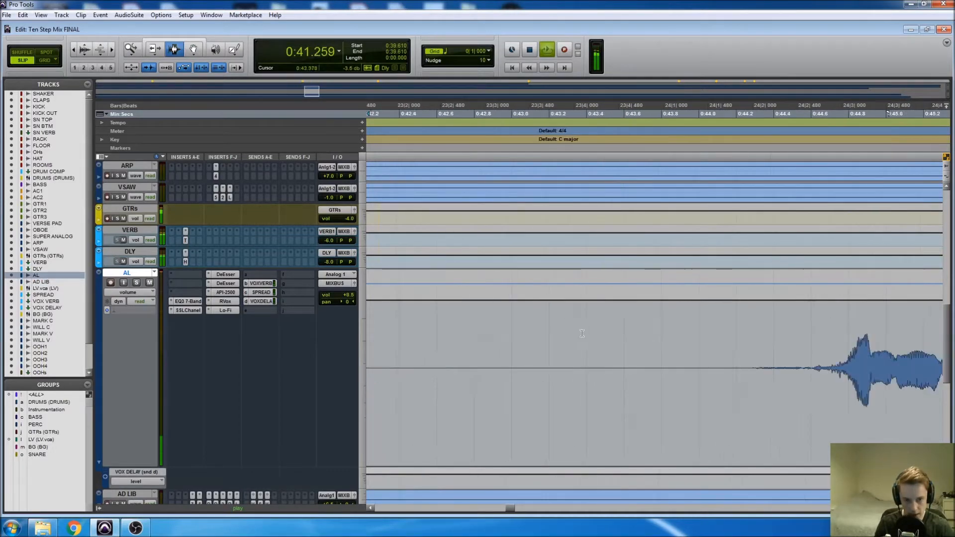
scroll(581, 333, "right", 3)
key("space")
left_click(591, 337)
key("space")
key("r")
key("r")
key("r")
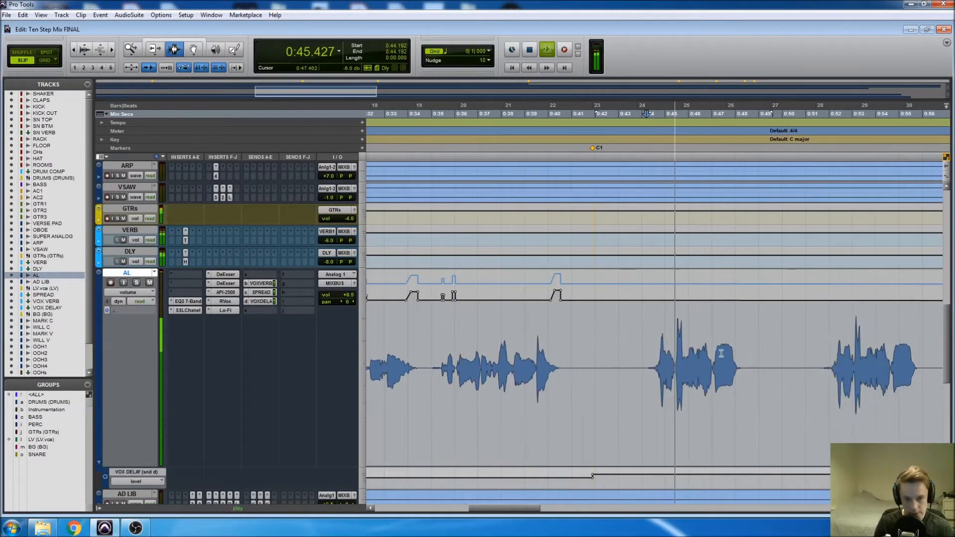
key("r")
key("r")
key("space")
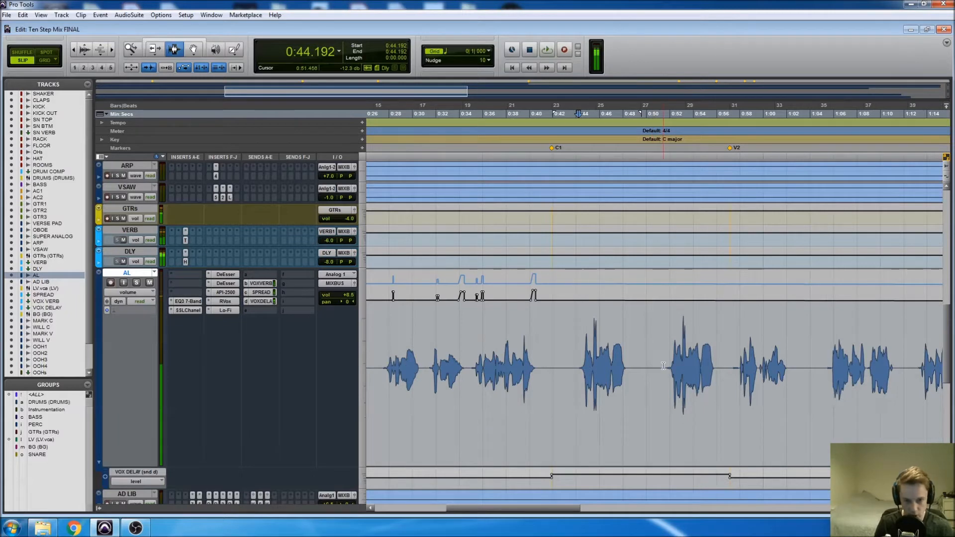
- Raise the AL volume automation slightly across the whole chorus from 0:44.192 to 0:56.960 and play it back from its start
scroll(663, 367, "right", 3)
left_click(584, 339, "shift")
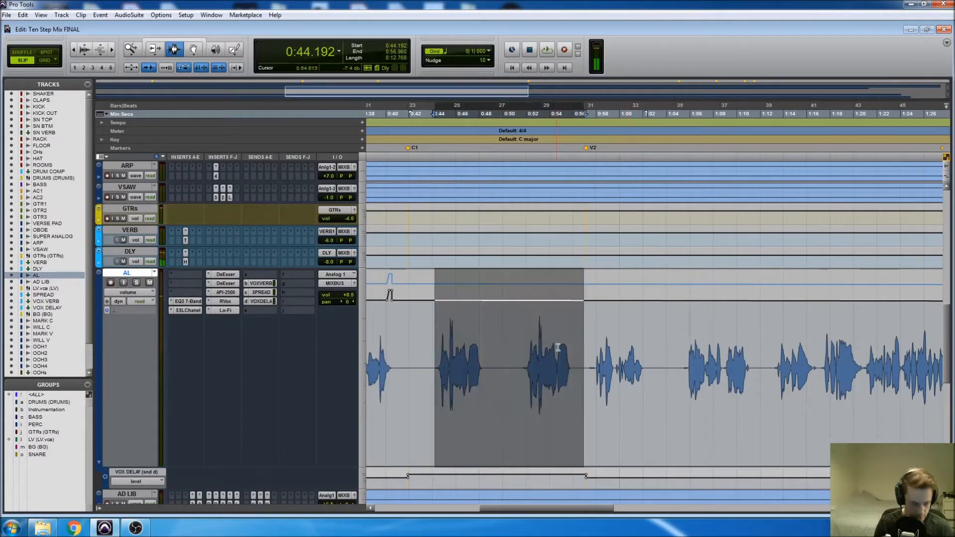
scroll(560, 347, "left", 2)
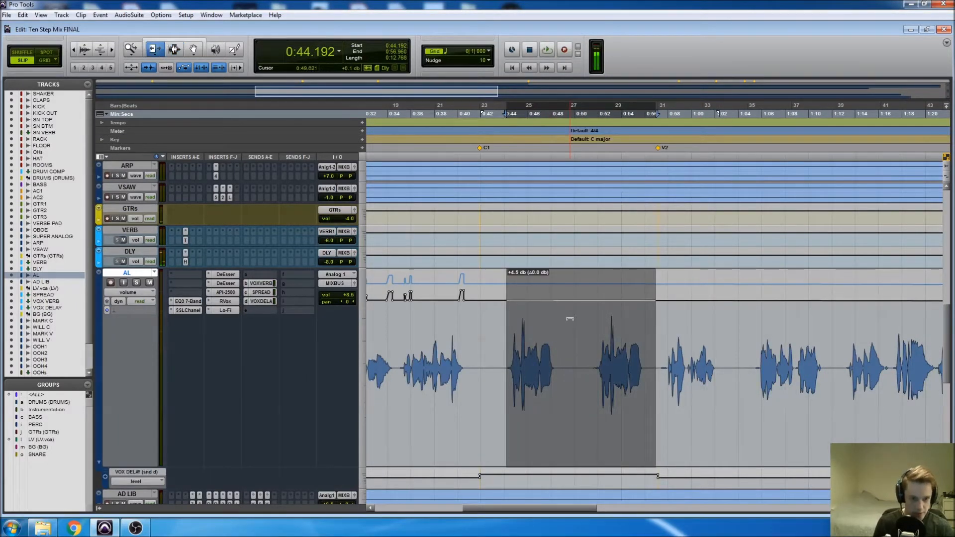
left_click_drag(575, 267, 574, 265)
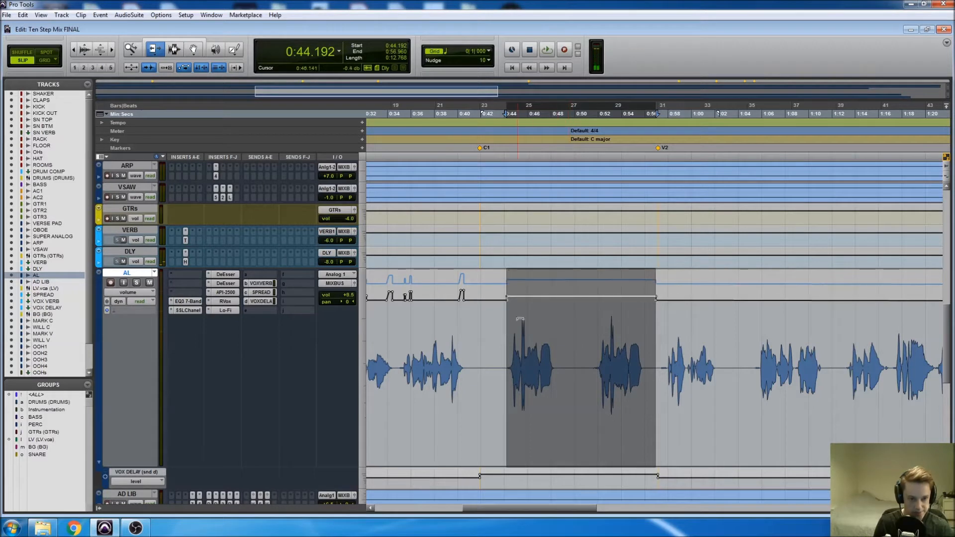
key("F7")
left_click(513, 323)
key("space")
- Raise the AL volume automation to +11.0 dB on the fading ending from 0:47.922 to 0:48.181, ramping in just before, and play back from 0:47.384
left_click(553, 343)
key("t")
key("t")
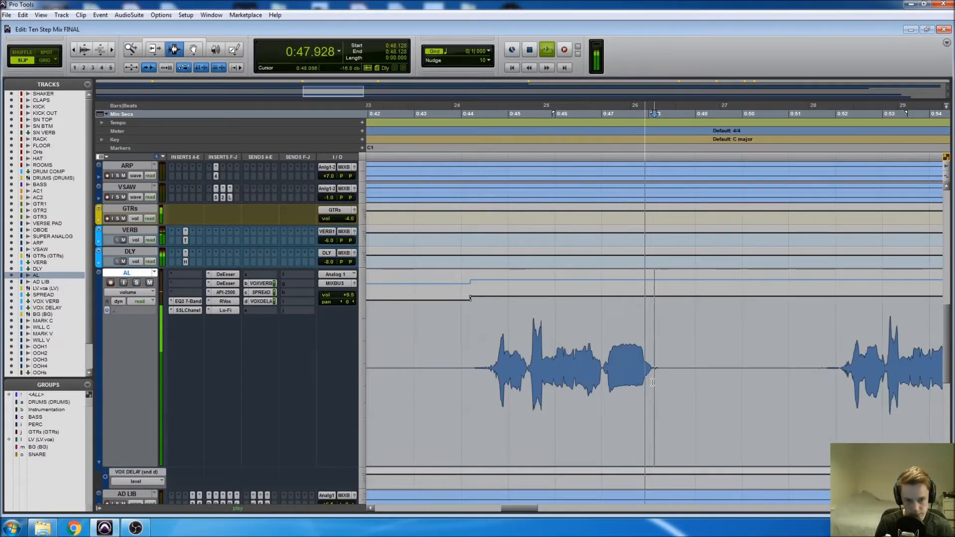
key("t")
key("t")
key("space")
left_click_drag(612, 371, 660, 371)
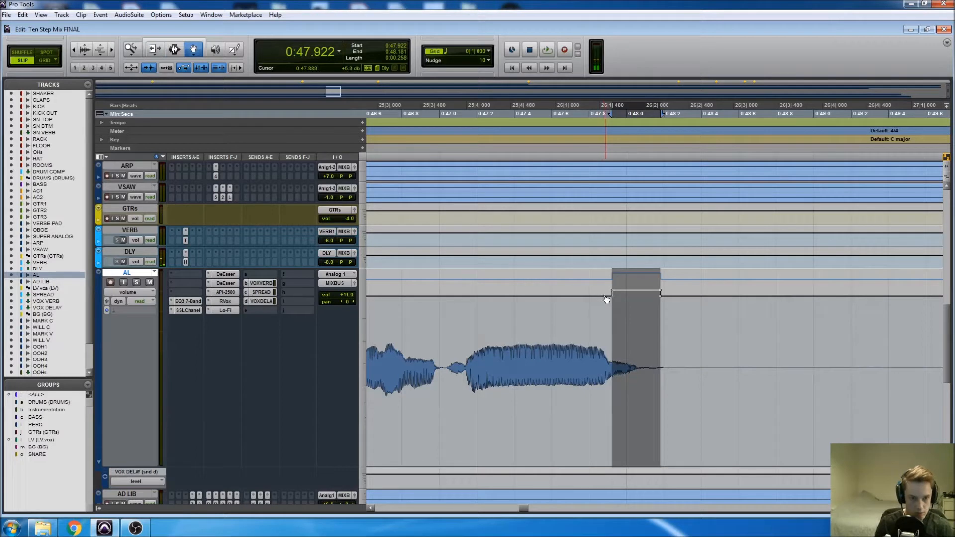
left_click(522, 323)
key("space")
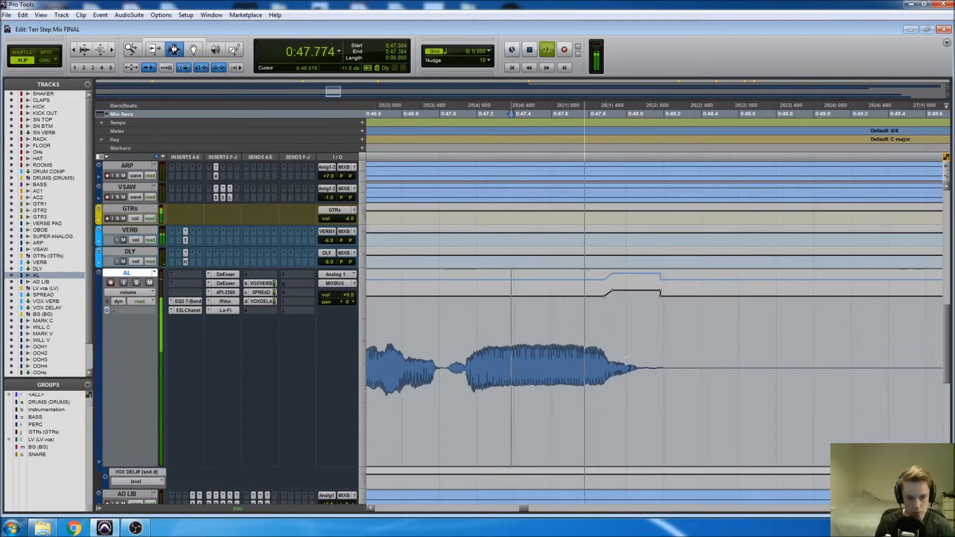
- Play back the second chorus phrase from 0:52.042 and again from 0:52.992 to check its level
key("r")
key("r")
left_click(728, 369)
key("space")
key("space")
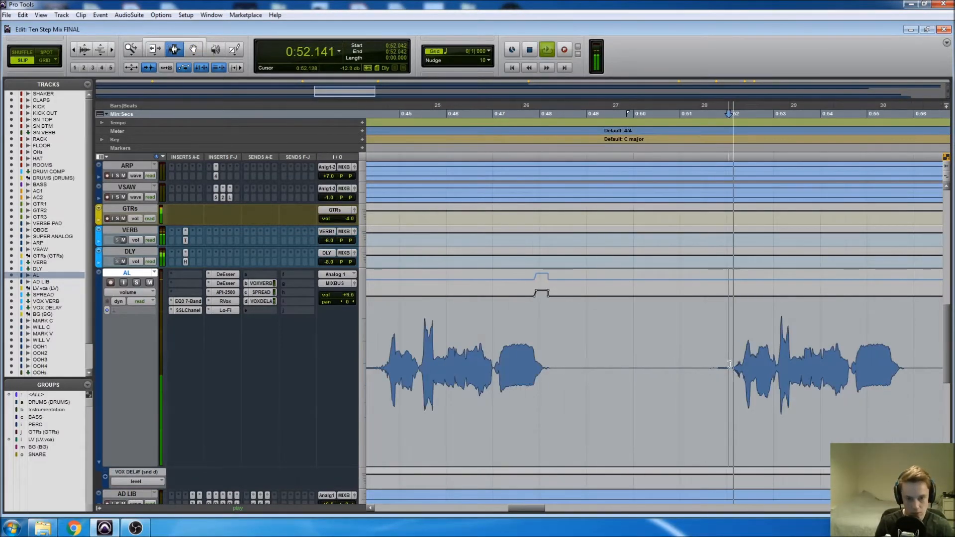
left_click(773, 371)
key("t")
scroll(774, 371, "right", 3)
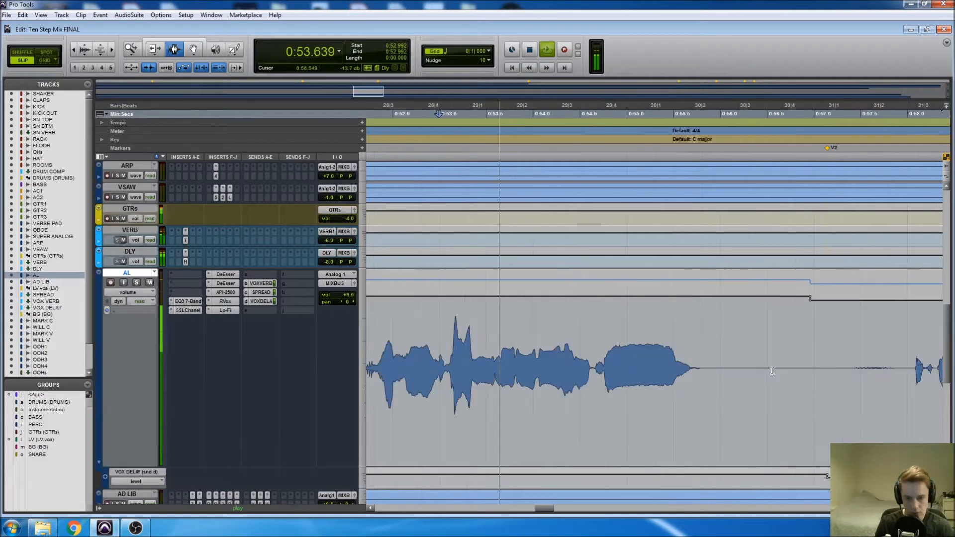
- Raise the AL volume automation to +10.9 dB on the ending from 0:55.554 to 0:55.788, ramping in just before, and play back from 0:55.180
left_click(686, 368)
key("t")
key("t")
left_click_drag(624, 368, 658, 324)
key("F6")
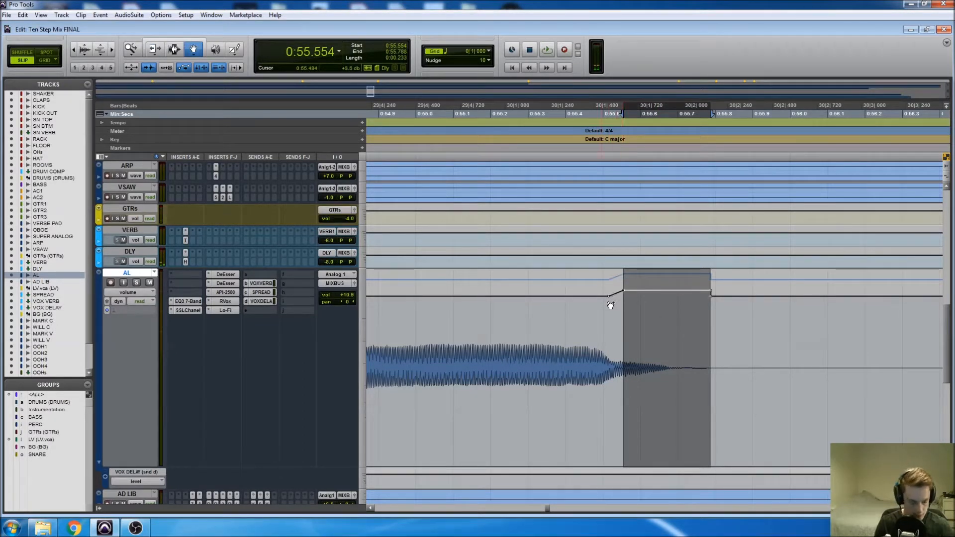
key("F7")
left_click(484, 344)
key("space")
- Check the second verse's opening from 0:58.090, raise the AL volume automation to +10.3 dB from 0:59.293 to 0:59.480, and play back
key("r")
key("r")
key("r")
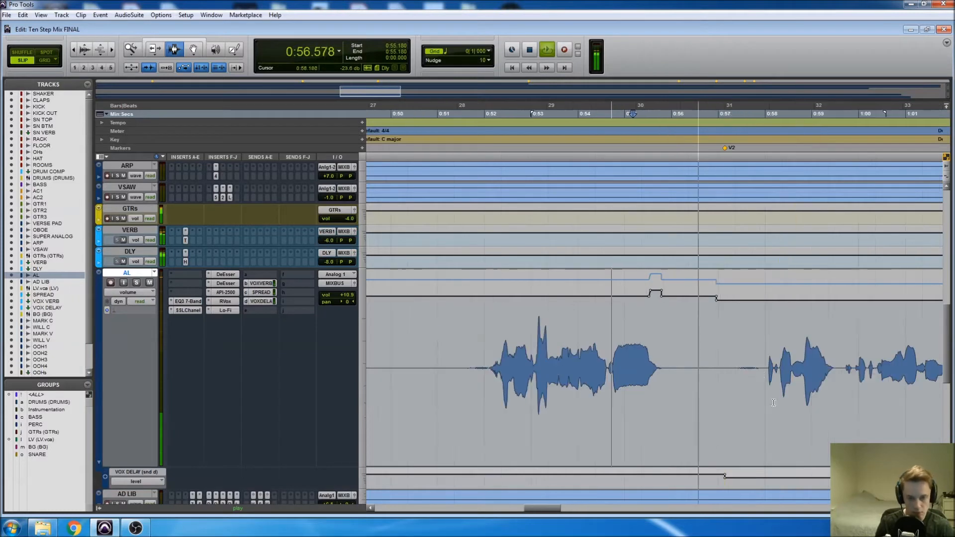
left_click(773, 403)
key("t")
key("t")
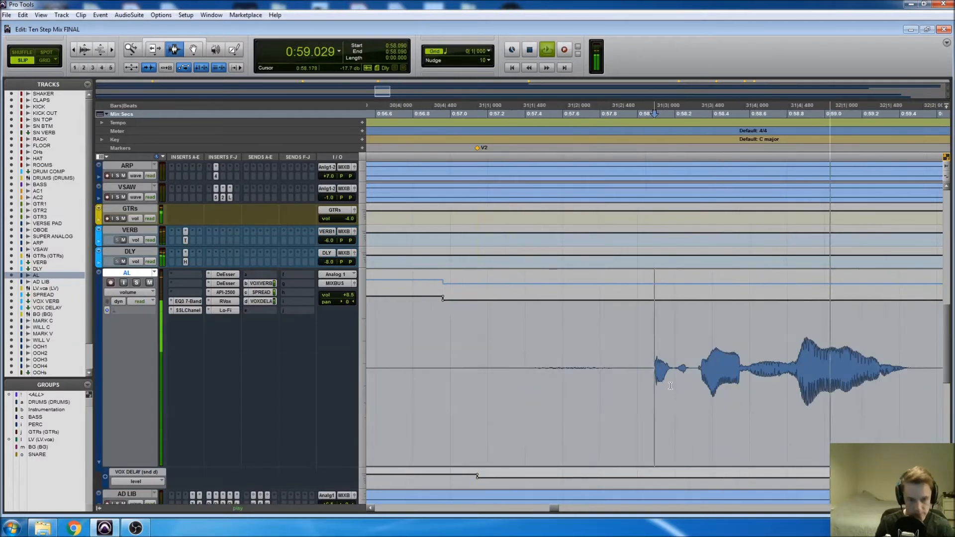
left_click_drag(664, 373, 698, 372)
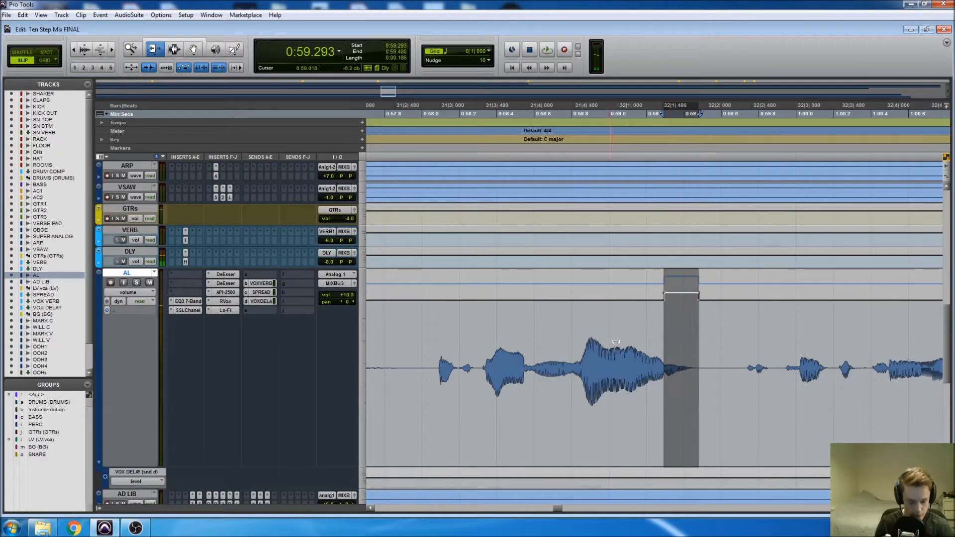
key("F7")
left_click(599, 357)
key("space")
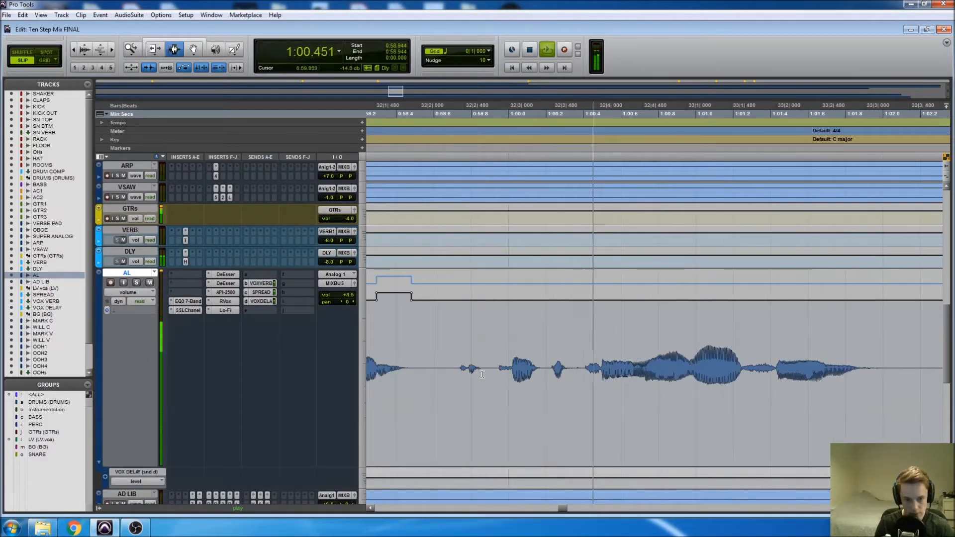
- Raise the AL volume automation on the fading word ending from 1:01.789 to 1:01.962 and play back from about 1:01.0
key("space")
left_click_drag(701, 371, 734, 371)
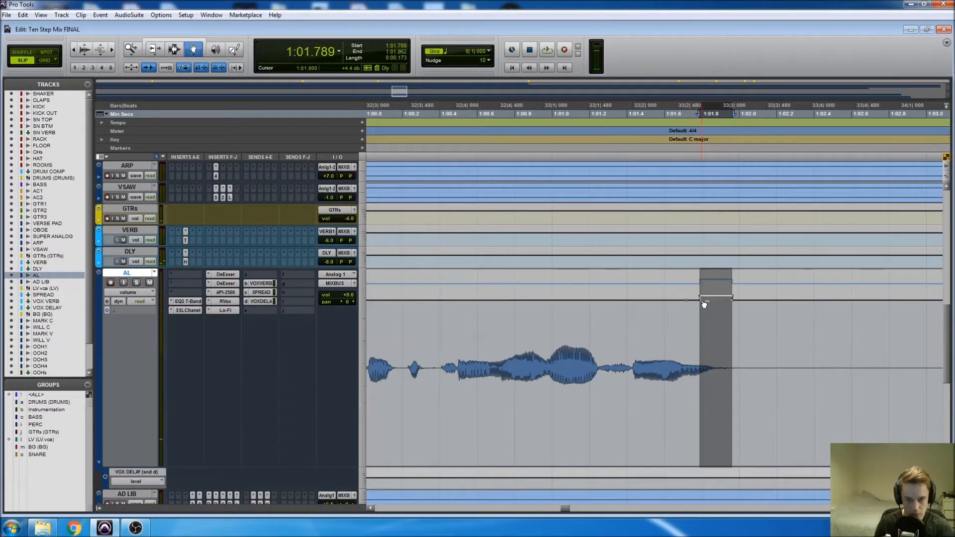
left_click(553, 329)
key("space")
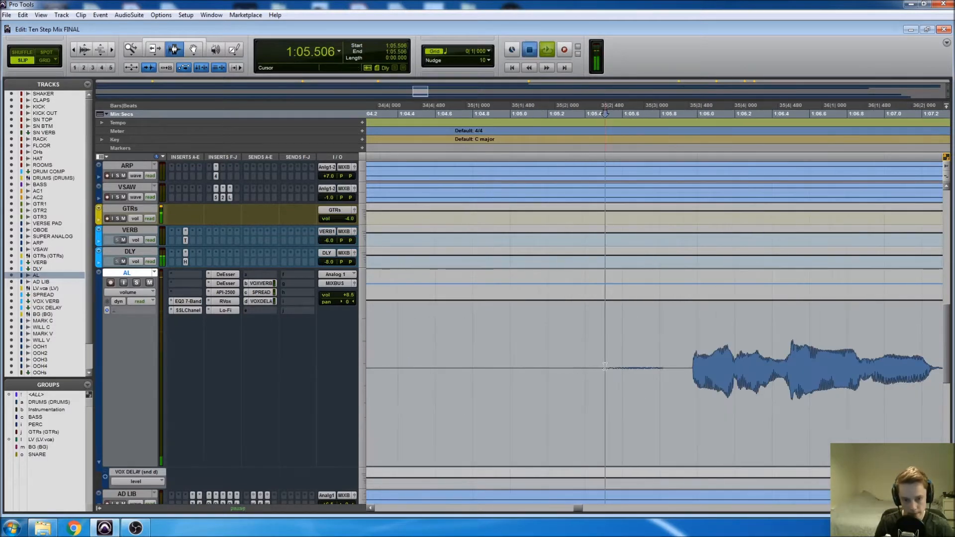
- Listen from 1:05.506, raise the AL volume automation on the quiet word from about 1:07.3 to 1:07.6, and play back from 1:07.133
key("space")
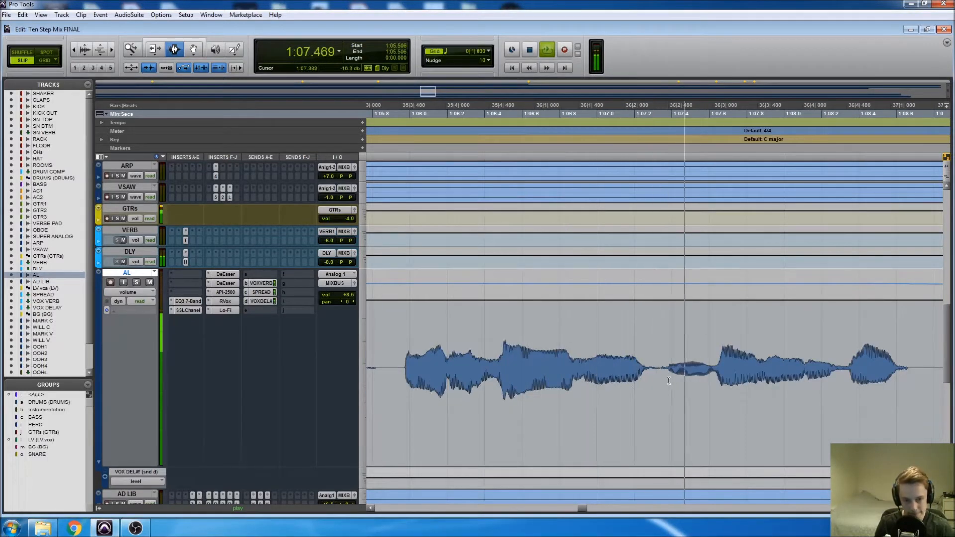
left_click_drag(514, 371, 573, 371)
key("space")
key("space")
key("F6")
left_click_drag(547, 318, 546, 314)
key("F7")
left_click(479, 348)
key("space")
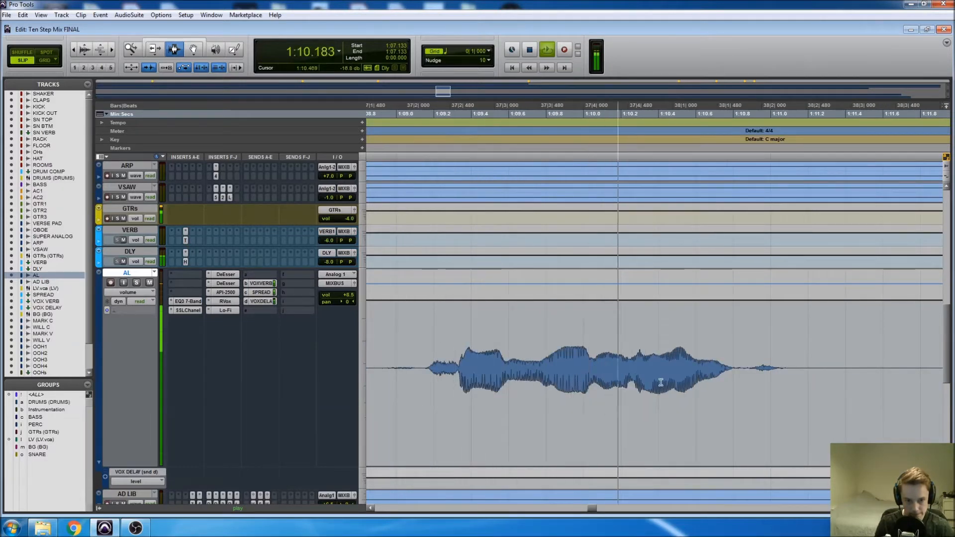
- Raise the AL volume automation on the ending from 1:10.738 to 1:10.890, ramping in just before, and play back from 1:10.232
key("space")
left_click_drag(678, 369, 654, 370)
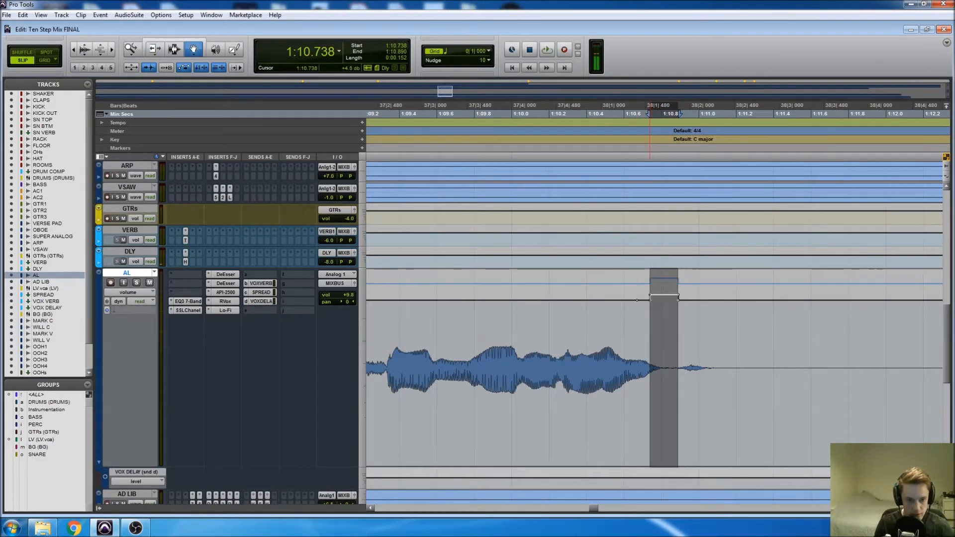
left_click(565, 320)
key("space")
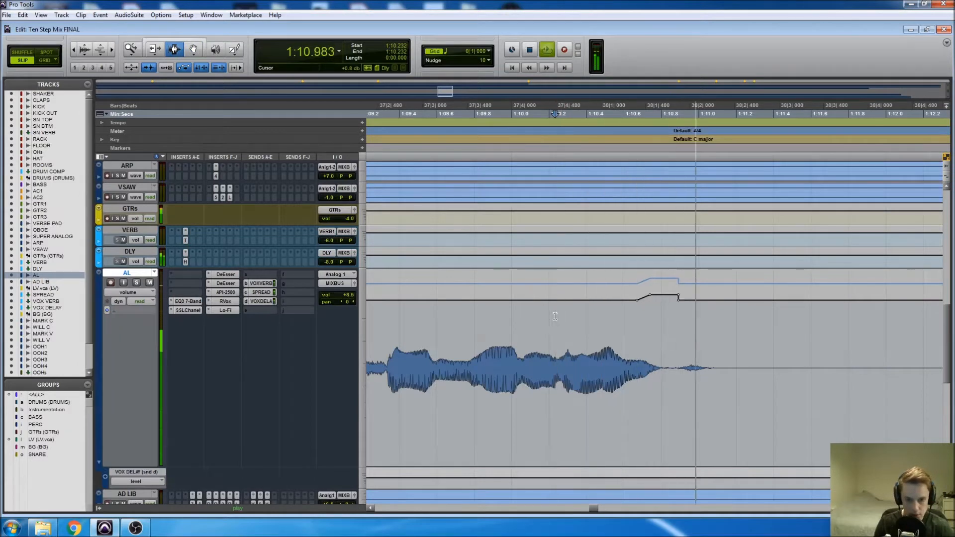
- Listen from 1:13.557, raise the AL volume automation to +10.9 dB on the ending from 1:16.256 to 1:16.549, and play back from 1:15.576
left_click(531, 343)
key("space")
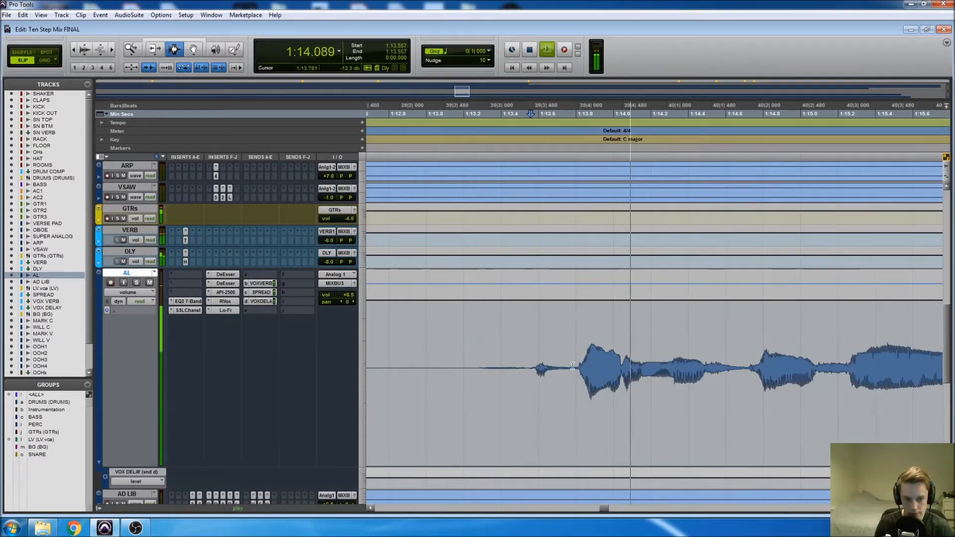
scroll(587, 367, "right", 3)
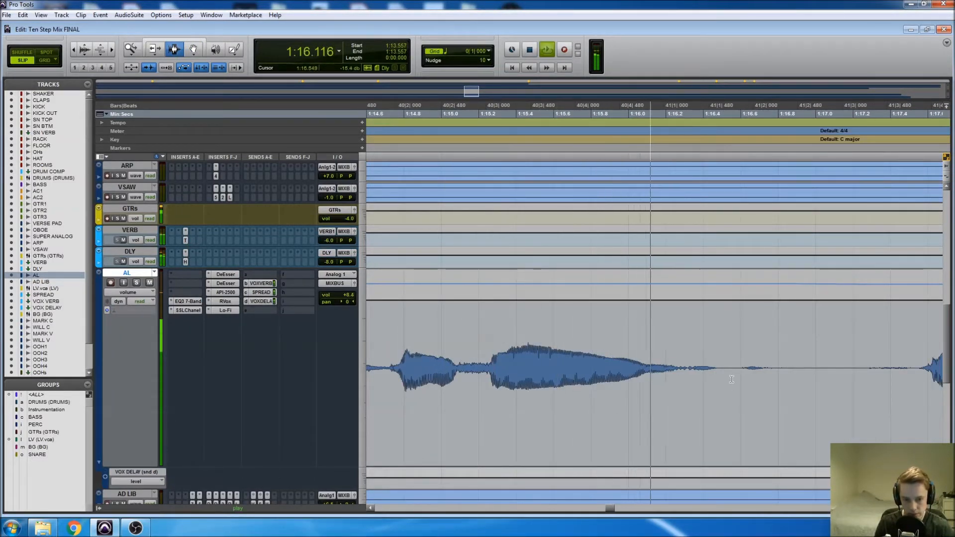
key("space")
mouse_move(731, 371)
left_mouse_down()
mouse_move(682, 366)
mouse_move(689, 360)
left_mouse_up()
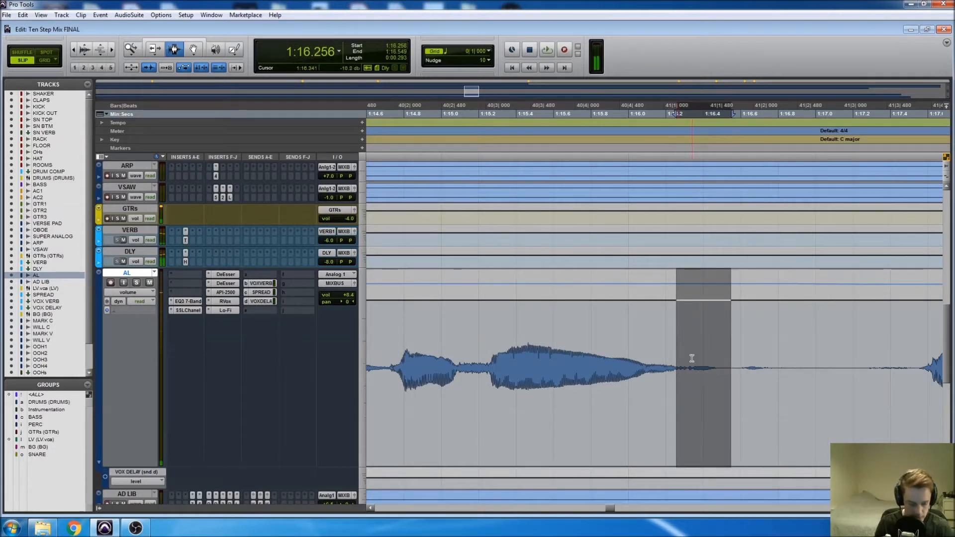
left_click_drag(703, 338, 703, 338)
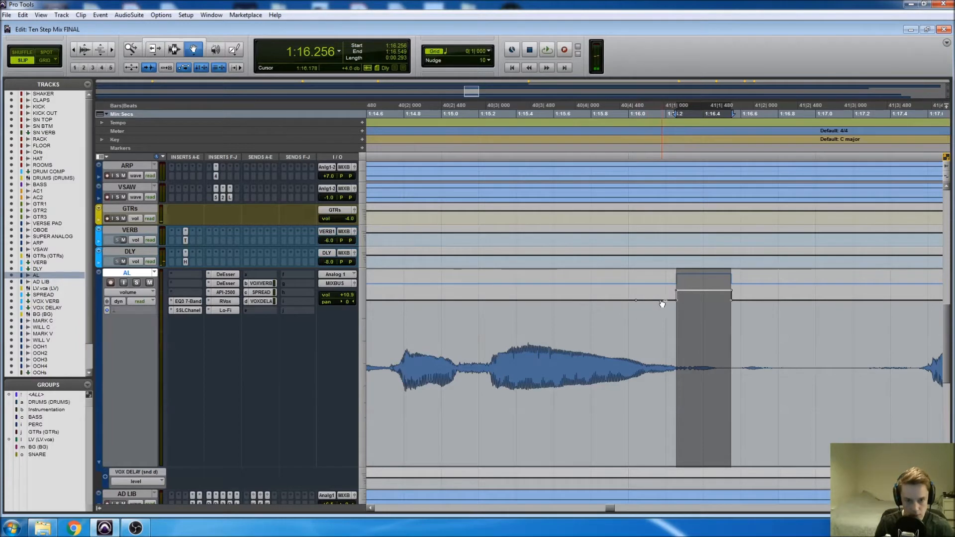
key("F7")
left_click(550, 324)
key("space")
- Raise the AL volume automation to +10.8 dB from 1:20.381 to 1:20.744, ramping in from about 1:20.1, and play back from 1:19.581
scroll(687, 345, "right", 3)
scroll(687, 346, "right", 2)
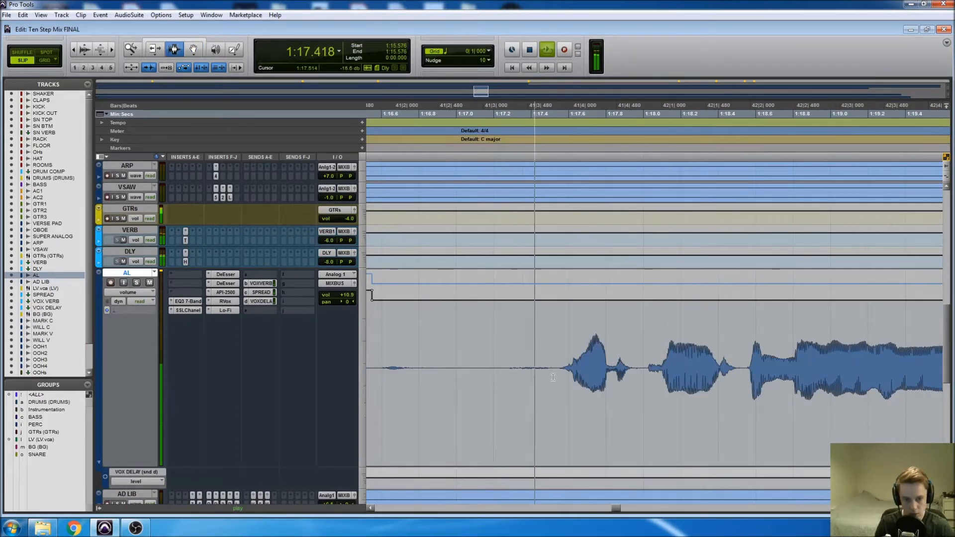
scroll(615, 369, "right", 10)
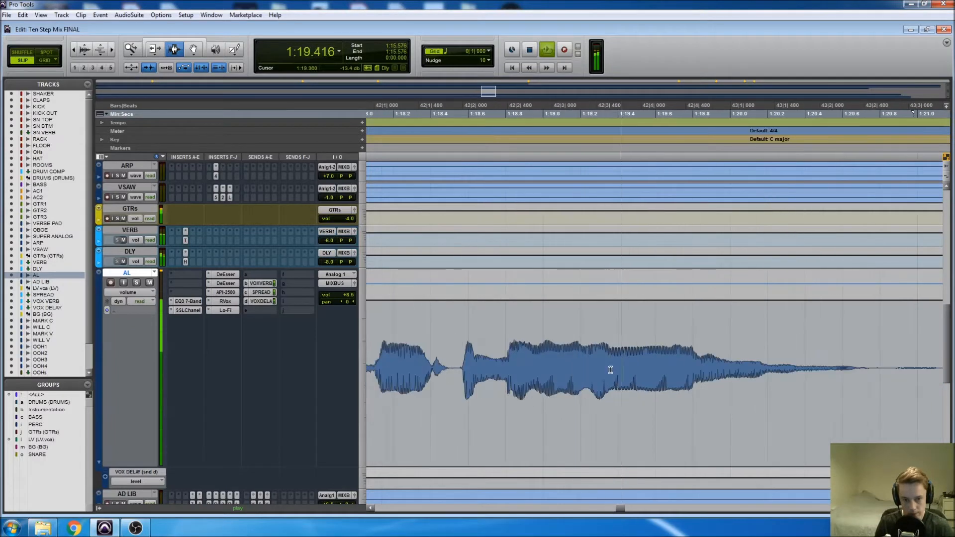
left_click_drag(653, 372, 586, 344)
key("space")
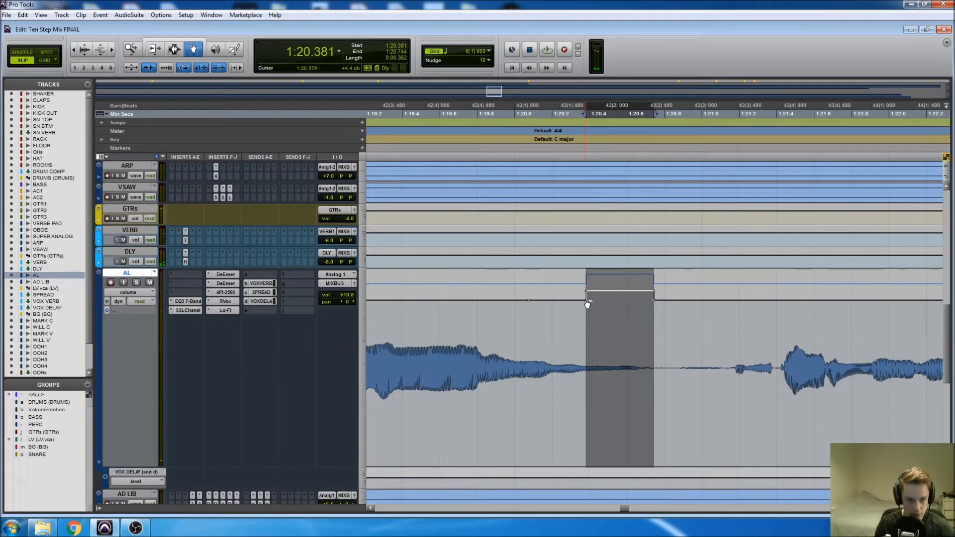
key("F7")
left_click(437, 350)
key("space")
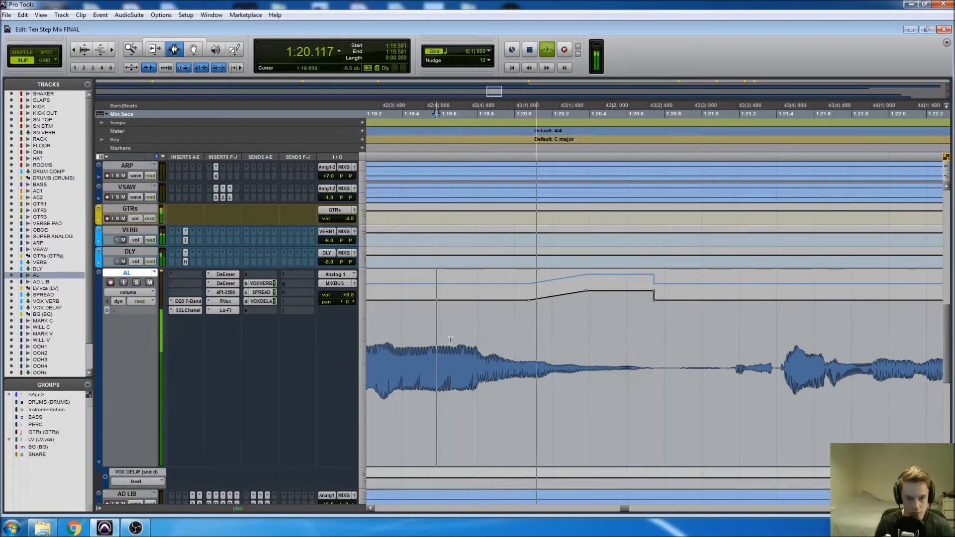
- Raise the AL volume automation on the short quiet syllable from 1:21.168 to about 1:21.25 and play back from 1:21.034
scroll(574, 359, "right", 4)
left_click_drag(447, 370, 461, 375)
key("space")
key("F6")
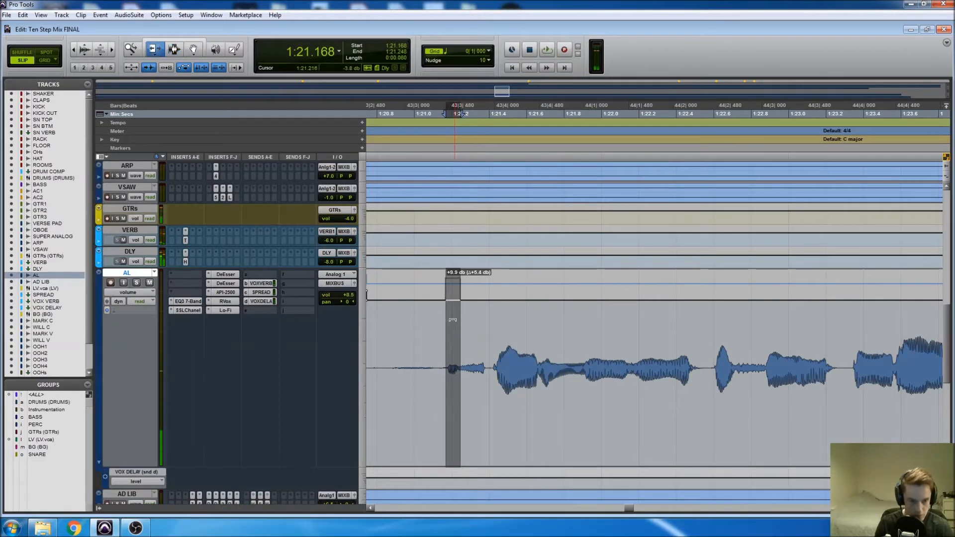
key("F7")
left_click(422, 343)
key("space")
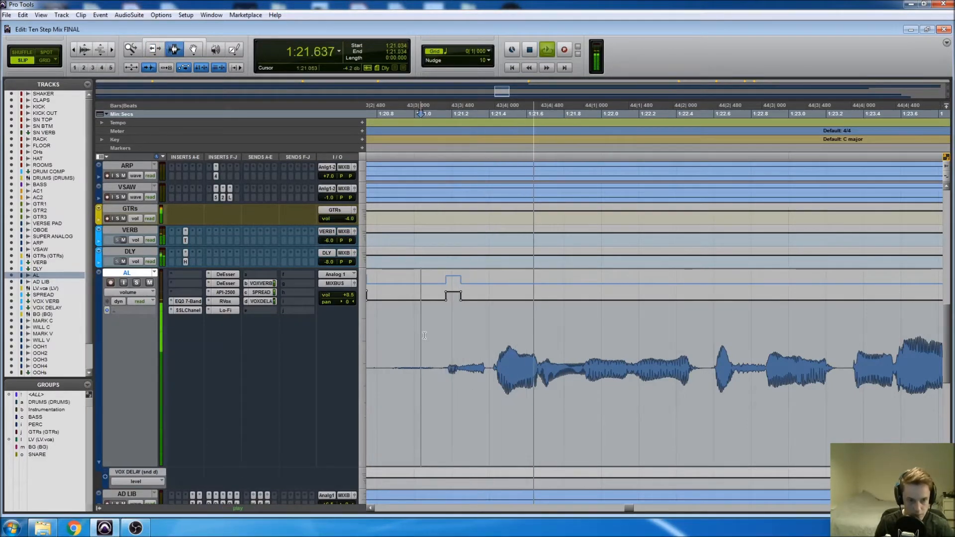
- Raise the AL volume automation slightly on the soft passage from 1:21.656 to 1:21.906 and play back from 1:21.349
scroll(455, 373, "right", 1)
key("space")
key("space")
left_click_drag(465, 380, 513, 371)
key("space")
key("space")
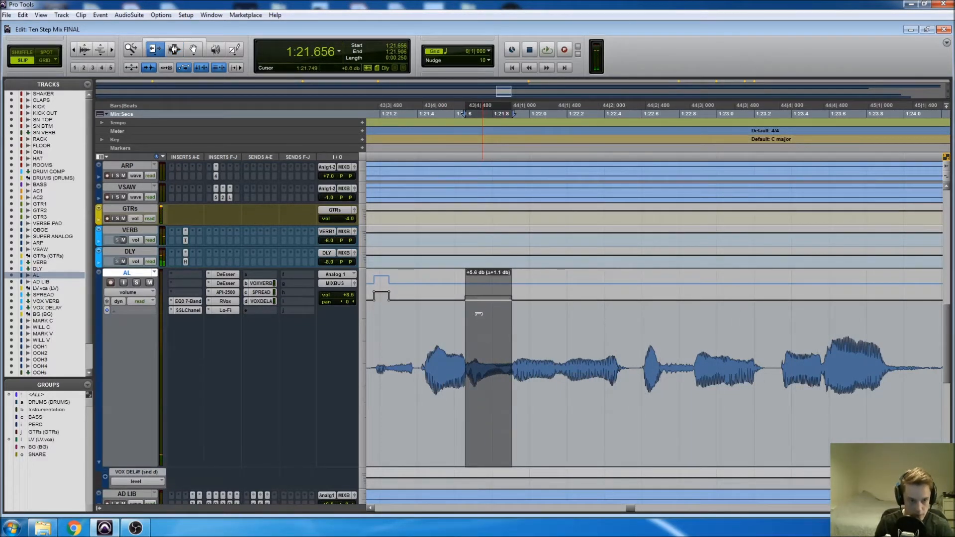
key("F7")
left_click(408, 324)
key("space")
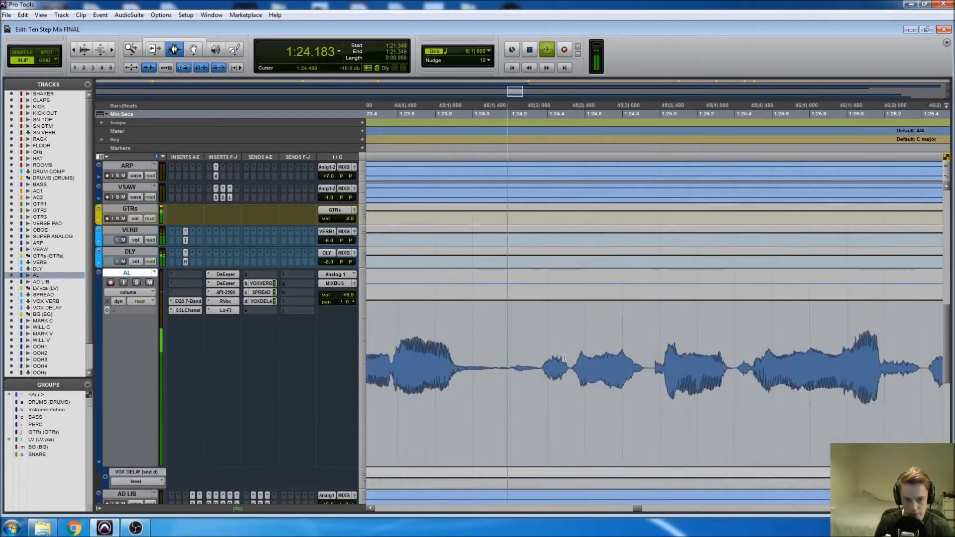
- Raise the AL volume automation to +10.3 dB on the quiet ending from 1:24.000 to 1:24.197, ramping in, and play back from 1:23.474
key("space")
left_click_drag(472, 371, 510, 370)
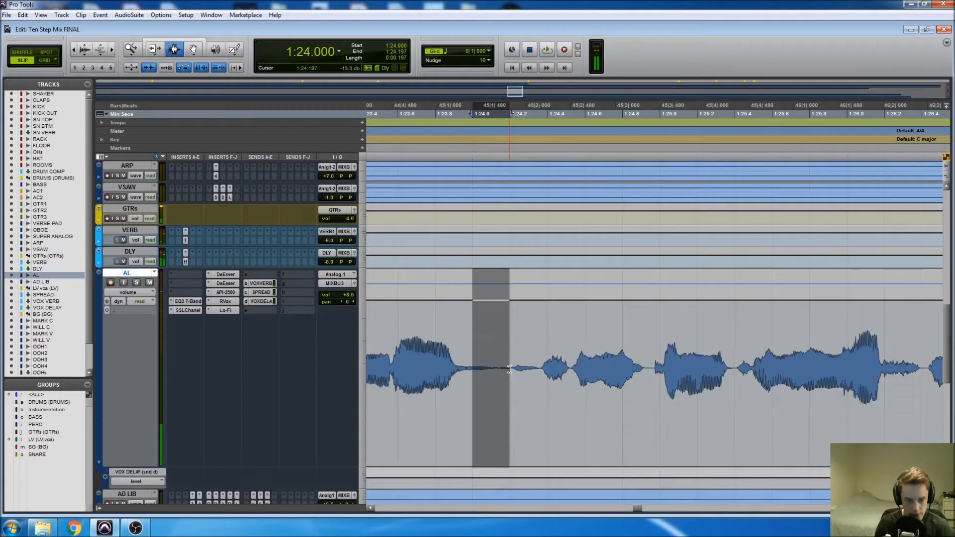
key("F6")
left_click_drag(492, 338, 493, 314)
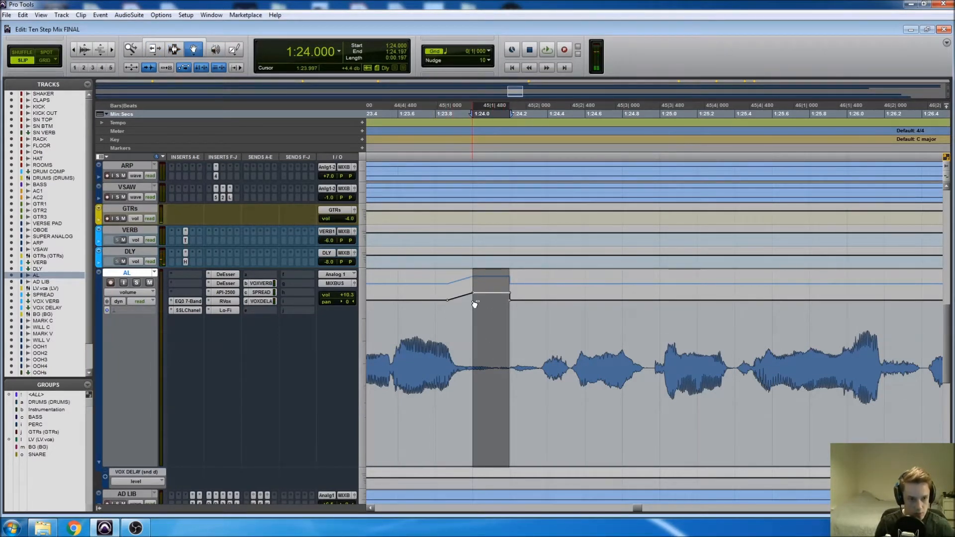
left_click(375, 334)
key("space")
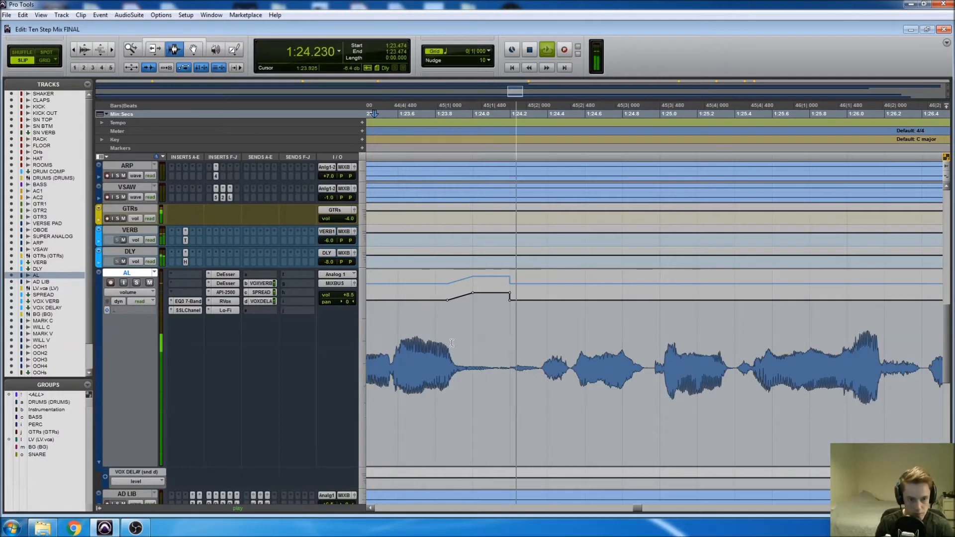
- Reduce the AL volume boost between 1:24.000 and 1:24.197, lowering its ramp-in point to match, and play back from 1:23.602
key("space")
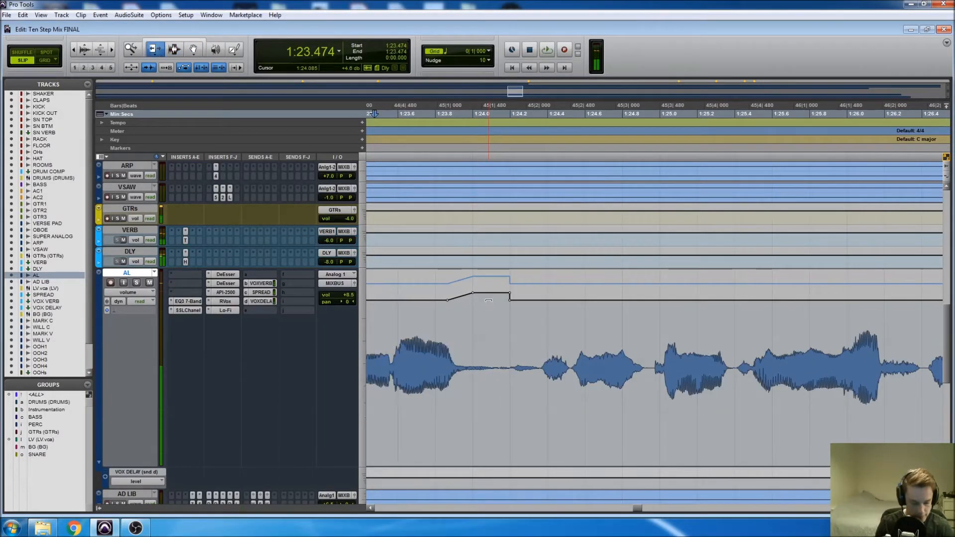
left_click_drag(491, 299, 482, 296)
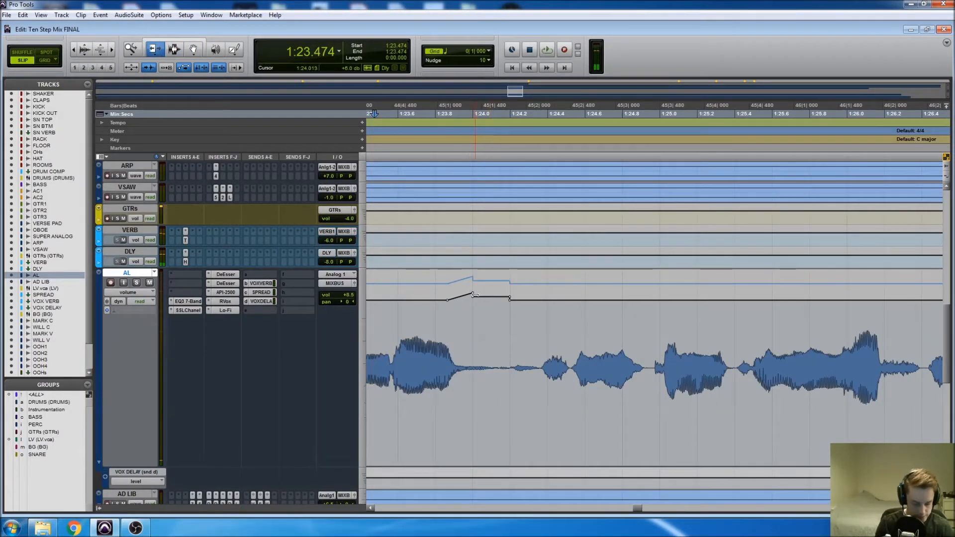
key("F8")
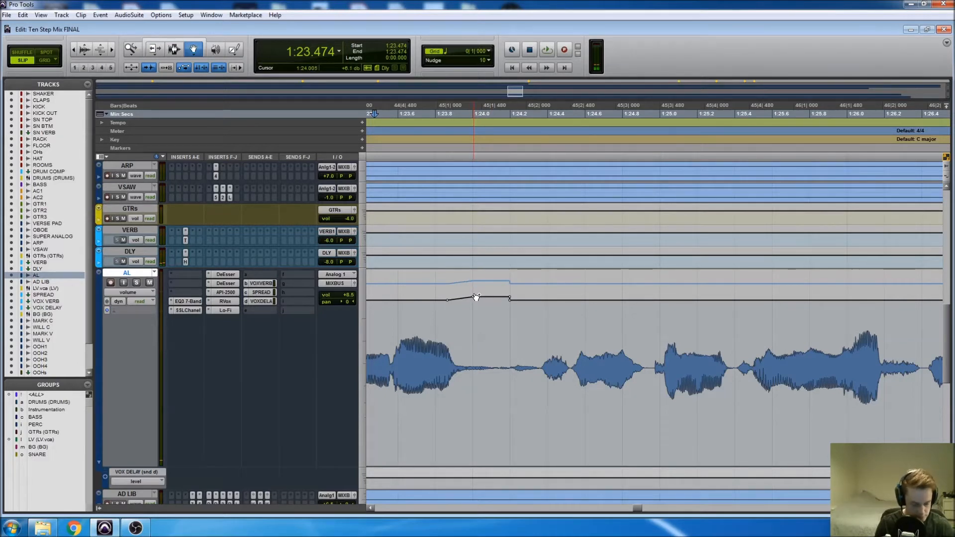
key("space")
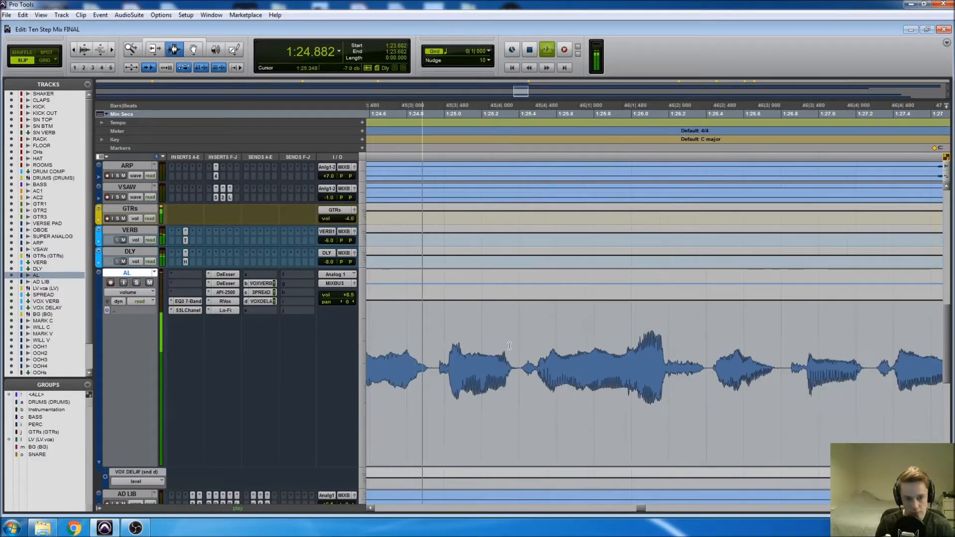
- Raise the AL volume automation to +11.4 dB on the fading ending from 1:27.802, ramping in from about 1:27.7, and play back from 1:27.406
left_click(640, 374)
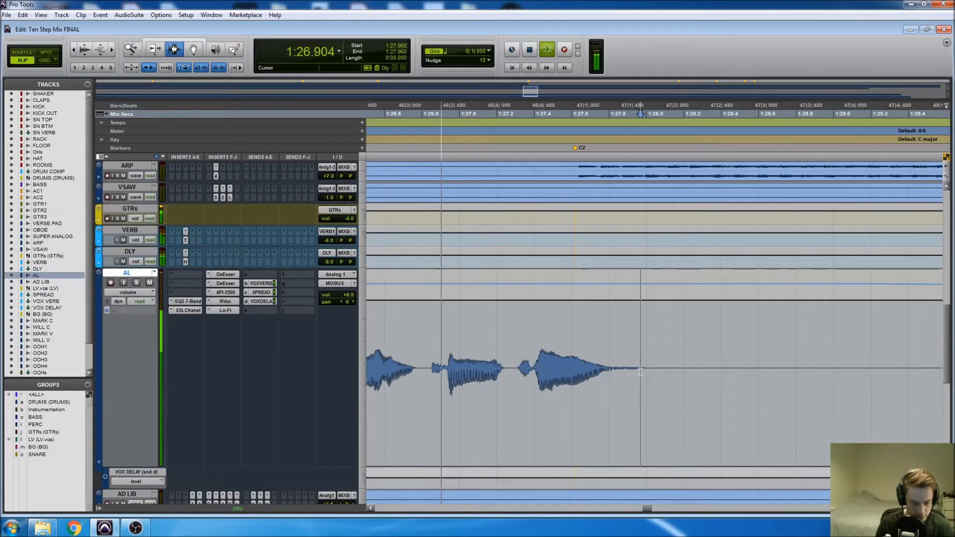
key("t")
key("space")
left_click_drag(593, 372, 634, 337)
key("F6")
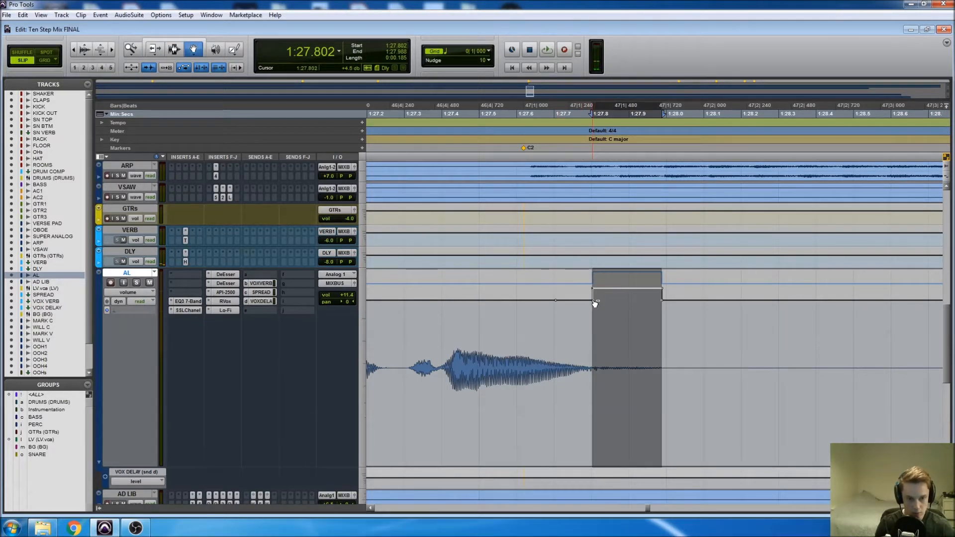
key("F7")
left_click(444, 326)
key("space")
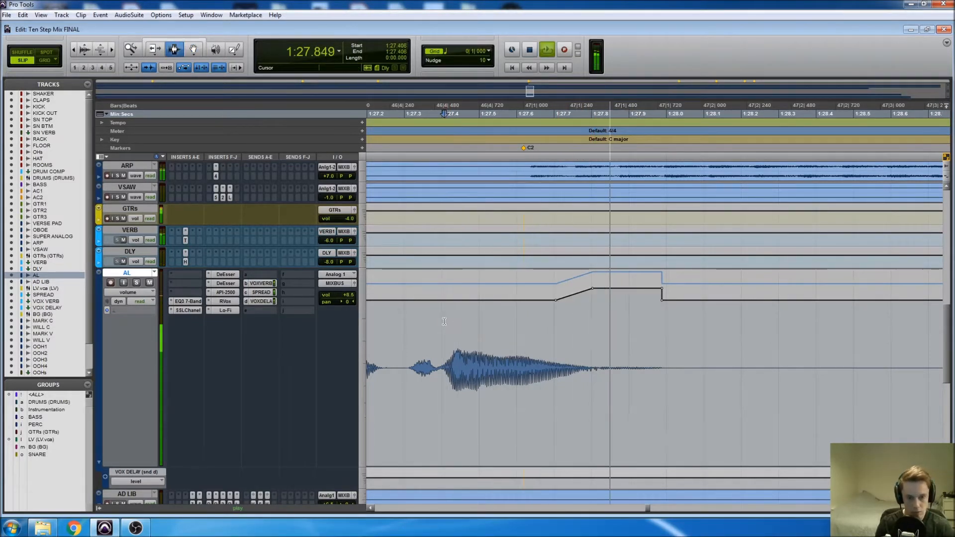
- Raise the AL volume automation slightly across the whole second chorus from 1:30.346 to 1:57.930 and play it back
scroll(593, 333, "right", 2)
key("r")
key("r")
key("r")
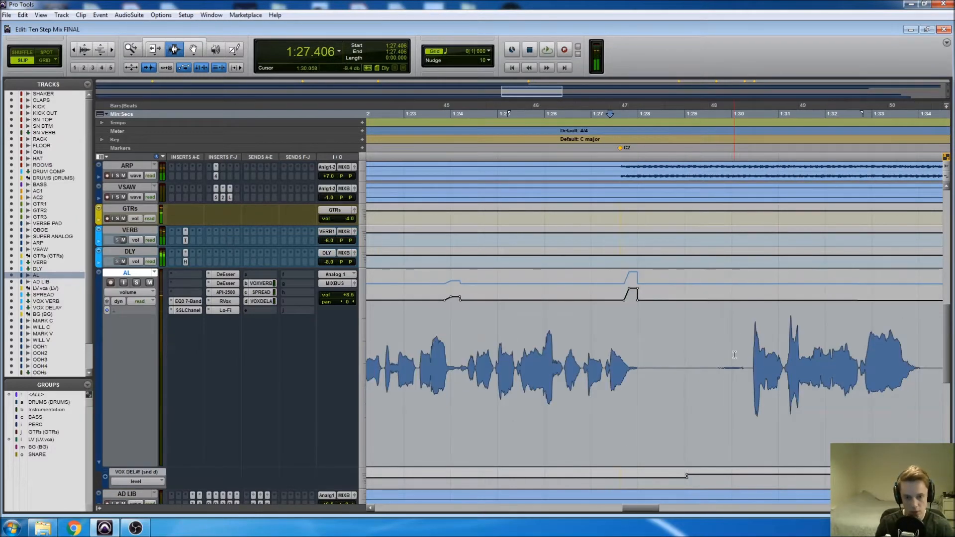
scroll(748, 356, "right", 5)
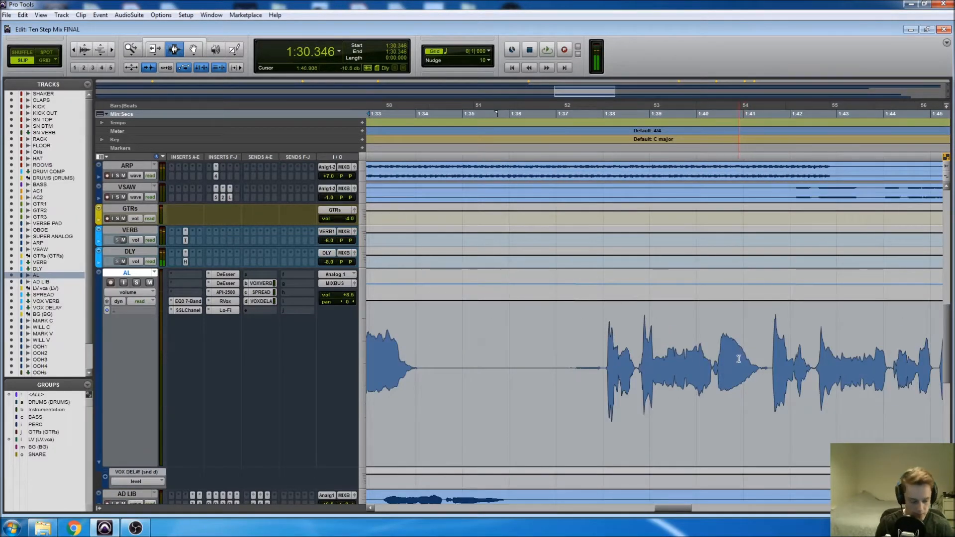
key("r")
key("r")
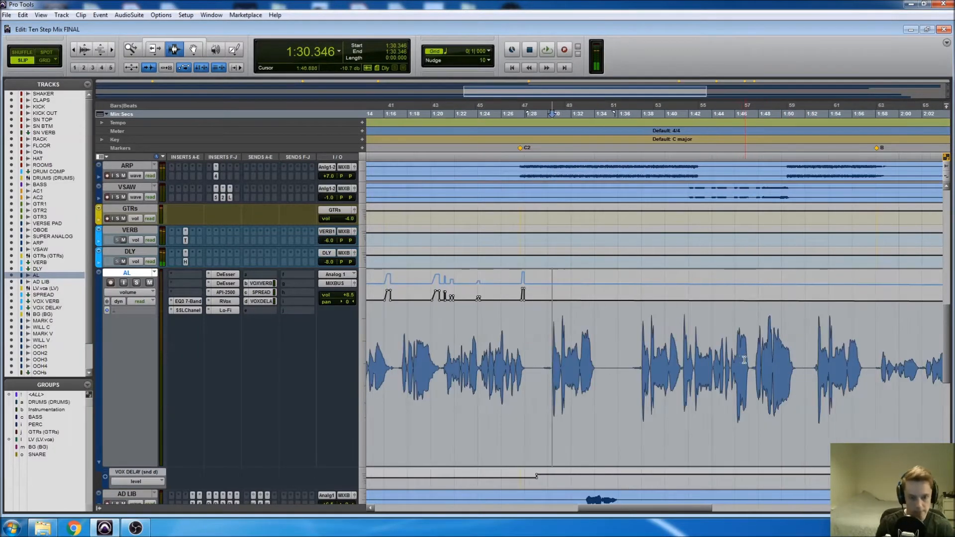
left_click(874, 351, "shift")
left_click_drag(786, 296, 781, 269)
key("space")
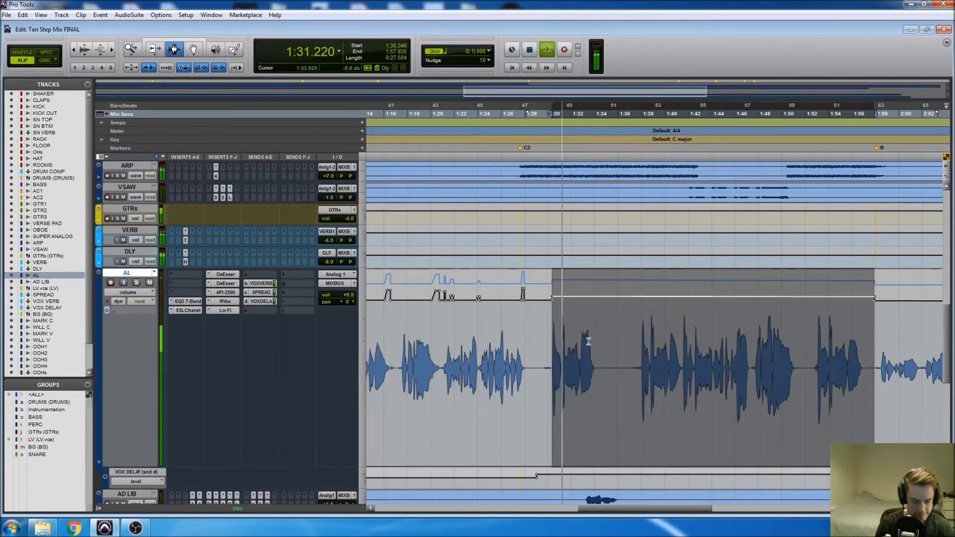
- Raise the AL volume automation to +10.8 dB on the phrase ending from 1:33.688 to 1:34.034, with a short ramp in, and play it back
left_click(596, 348)
key("ctrl+]")
key("ctrl+]")
key("ctrl+]")
key("ctrl+]")
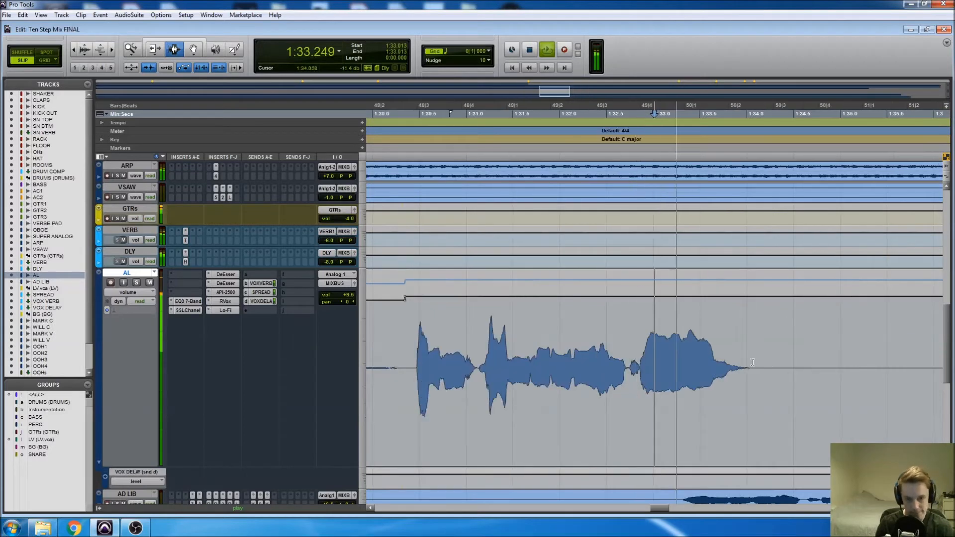
left_click_drag(589, 362, 653, 361)
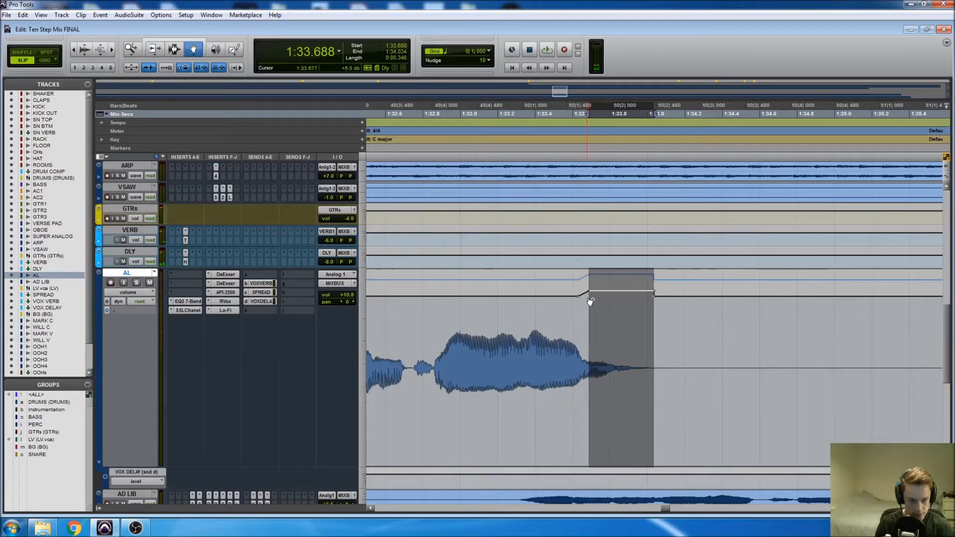
left_click(546, 314)
key("space")
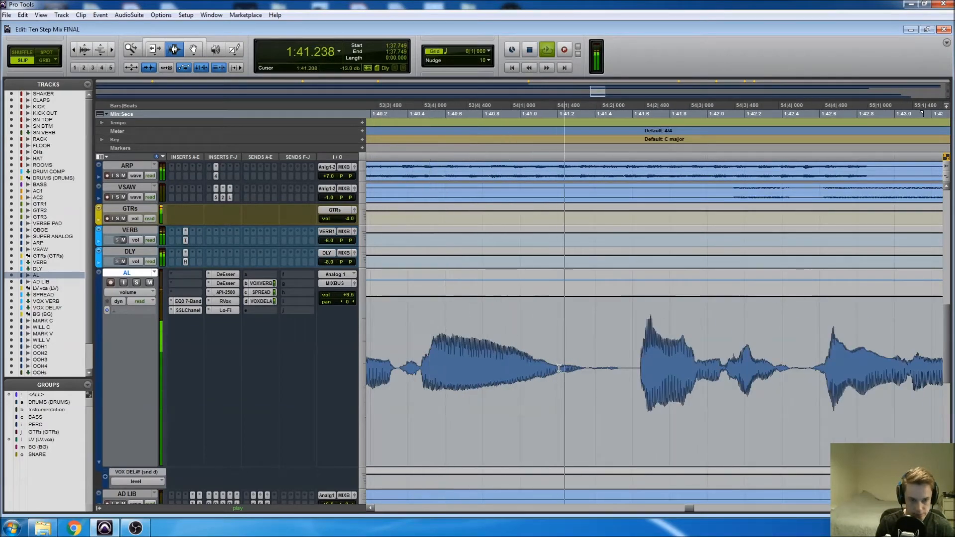
- Raise the AL volume automation to +10.9 dB on the ending from 1:41.197 to 1:41.378, ramping in, and play back from 1:40.685
key("space")
left_click_drag(557, 368, 590, 369)
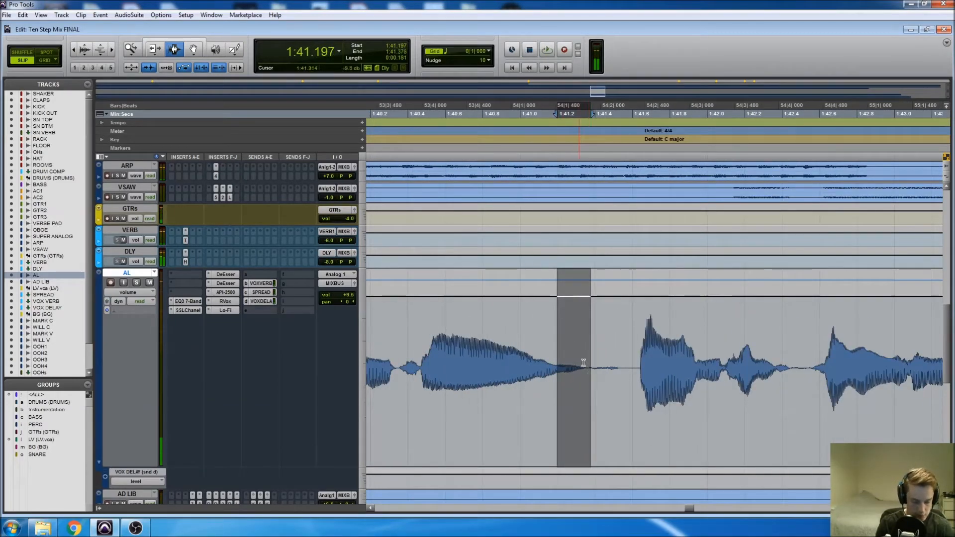
left_click_drag(563, 307, 562, 306)
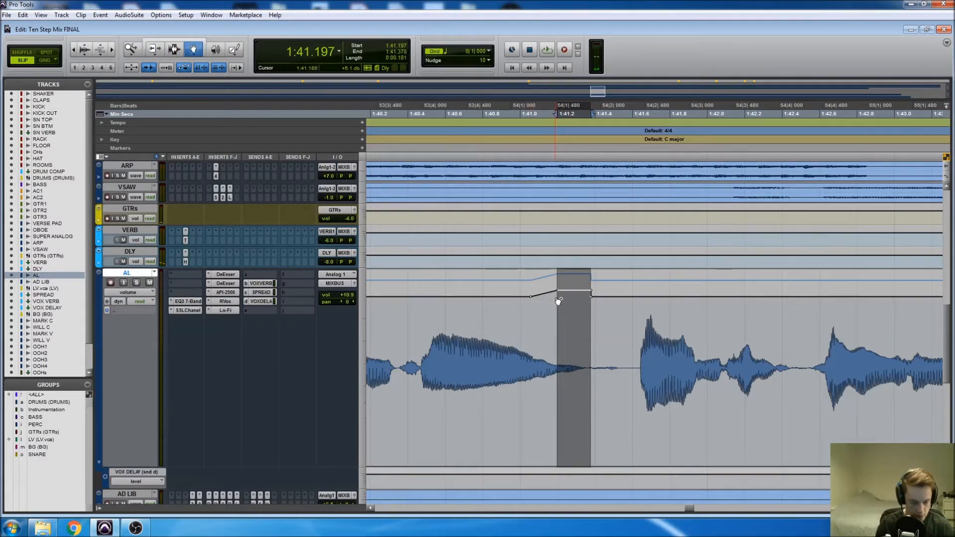
left_click(461, 316)
key("space")
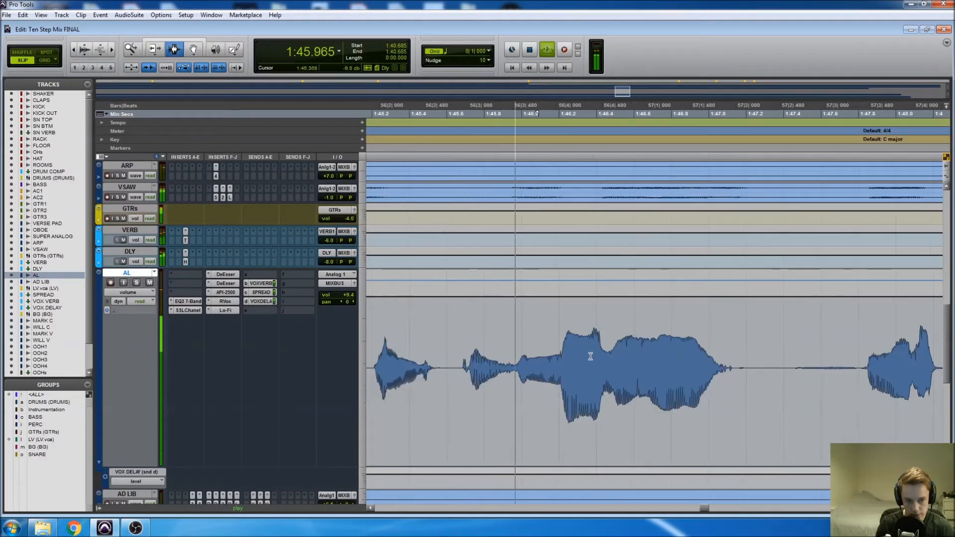
- Raise the AL volume automation to +10.6 dB on the ending from 1:47.032 to 1:47.192, with a short ramp in, and play back from 1:46.826
scroll(590, 356, "right", 3)
key("space")
left_click_drag(543, 367, 502, 372)
left_click_drag(499, 372, 527, 370)
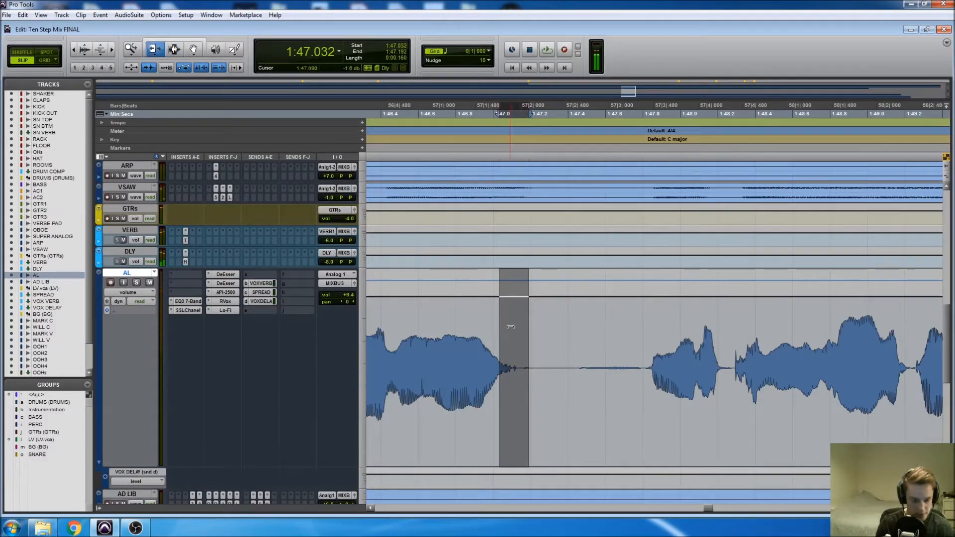
left_click_drag(512, 300, 494, 306)
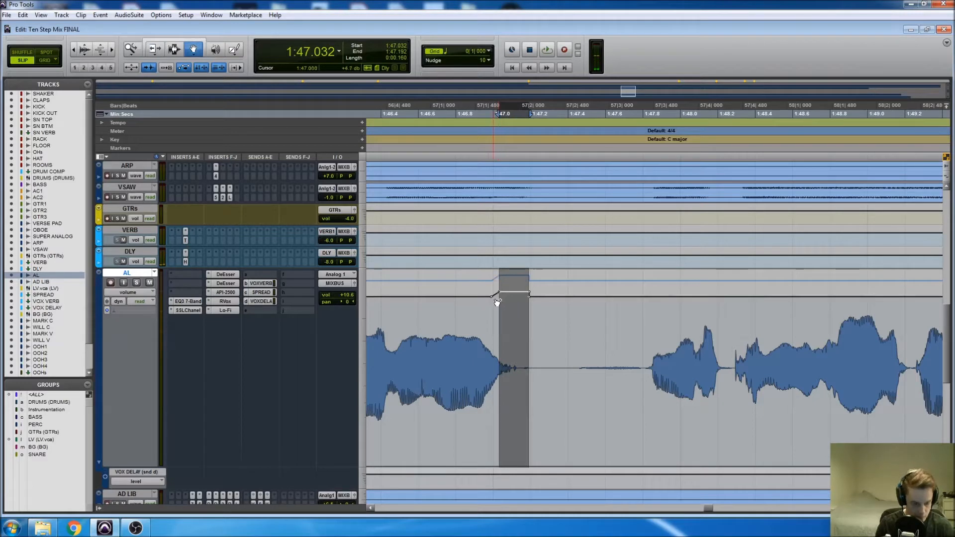
left_click(461, 307)
key("space")
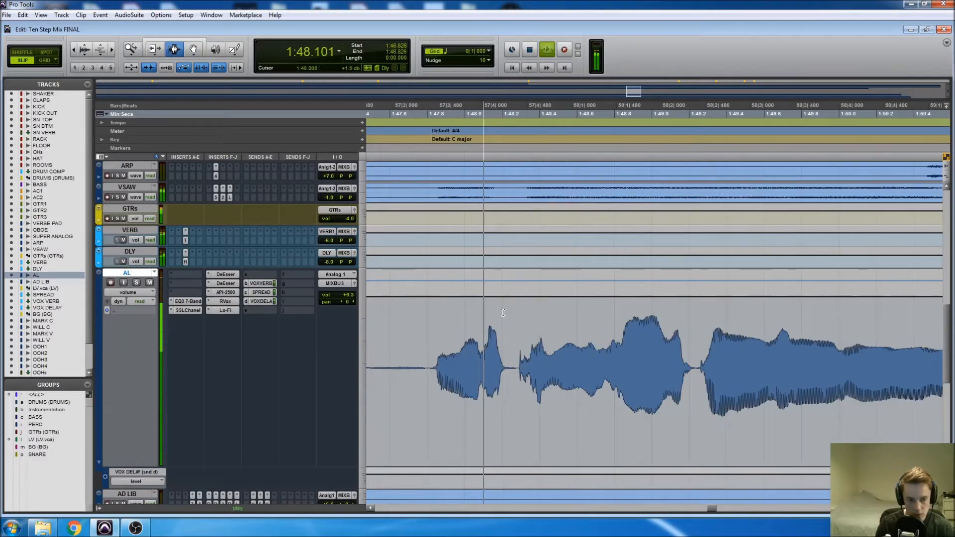
- Raise the AL volume automation to +10.3 dB on the ending from 1:50.826 to 1:51.186, ramping in, and play back from 1:50.349
left_click_drag(563, 371, 629, 379)
key("space")
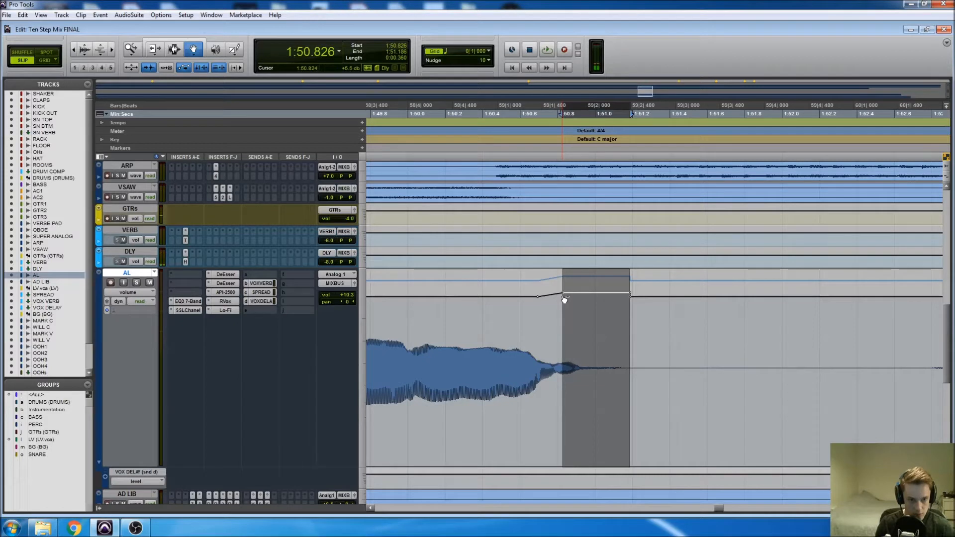
left_click(473, 328)
key("space")
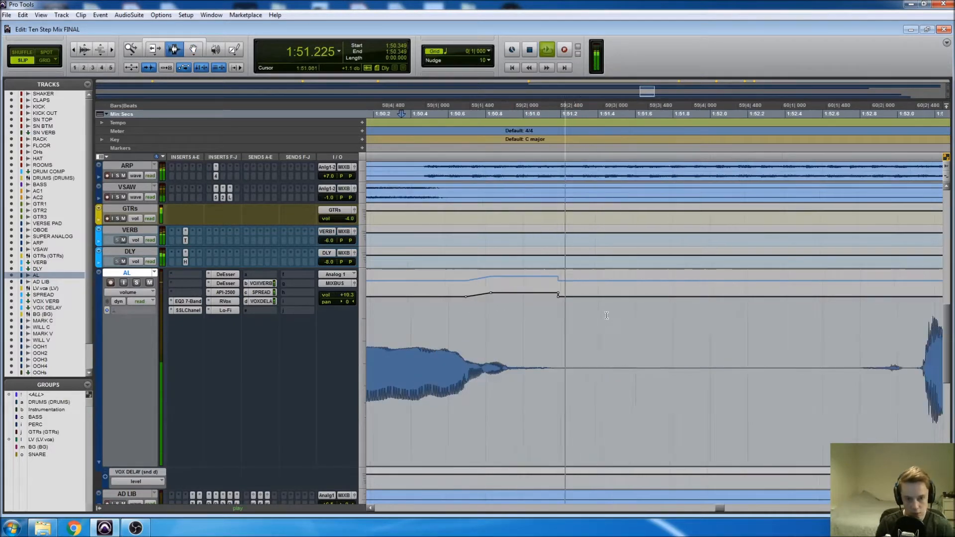
- Listen from 1:52.717, raise the AL volume automation to +10.7 dB from 1:56.602 to 1:56.909 with a ramp in, and play back from 1:56.173
left_click(580, 335)
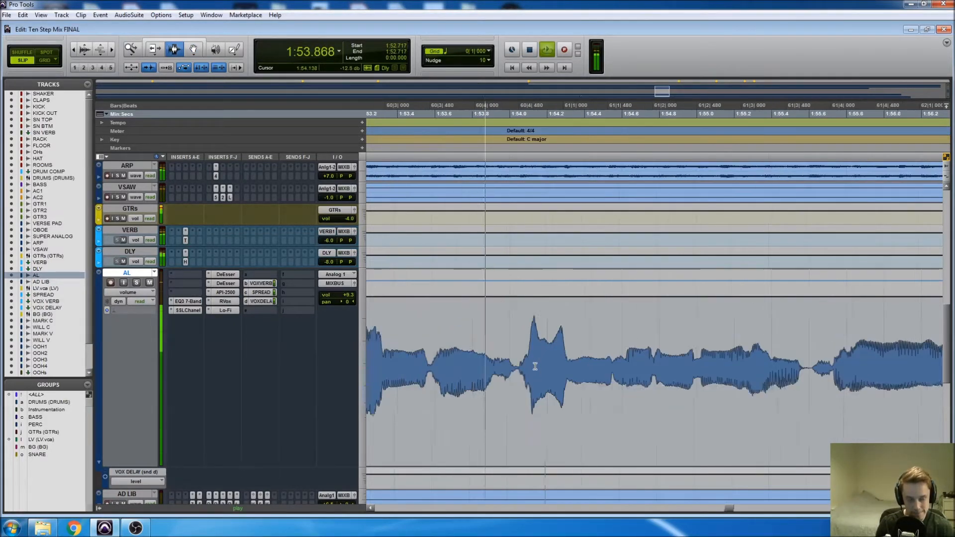
left_click_drag(565, 370, 593, 323)
key("space")
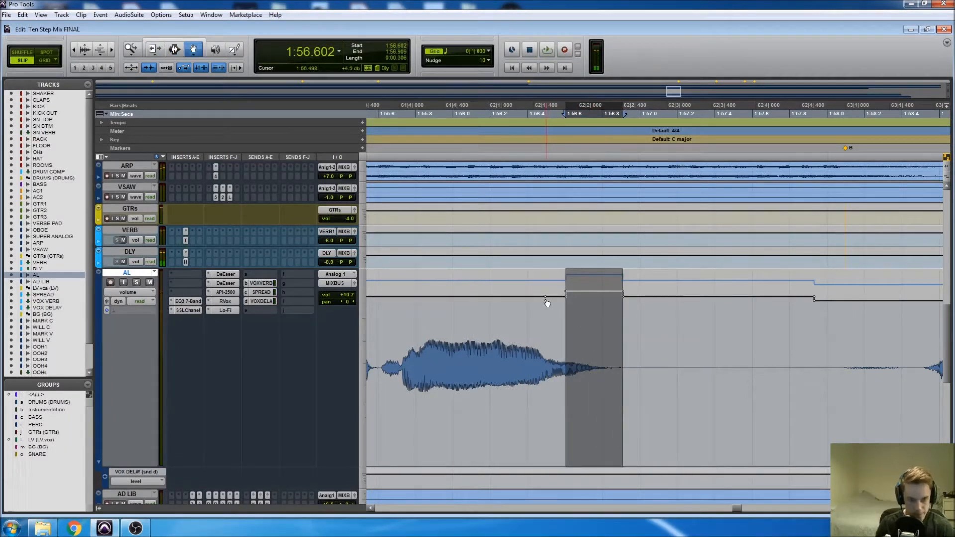
left_click(516, 319)
key("space")
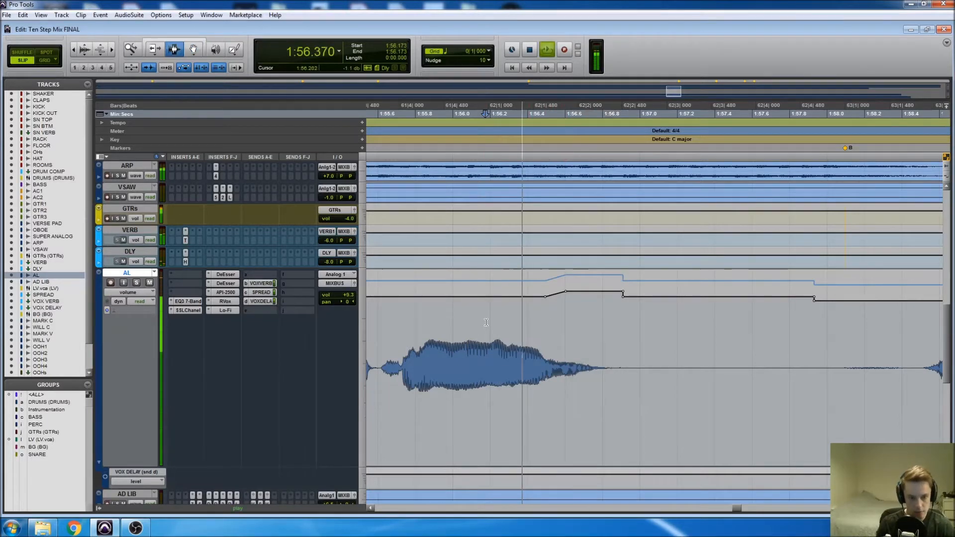
- Listen from 1:58.373, raise the AL volume automation slightly on the quiet syllable from 2:07.354 to 2:07.474, and play back from 2:07.160
left_click(610, 339)
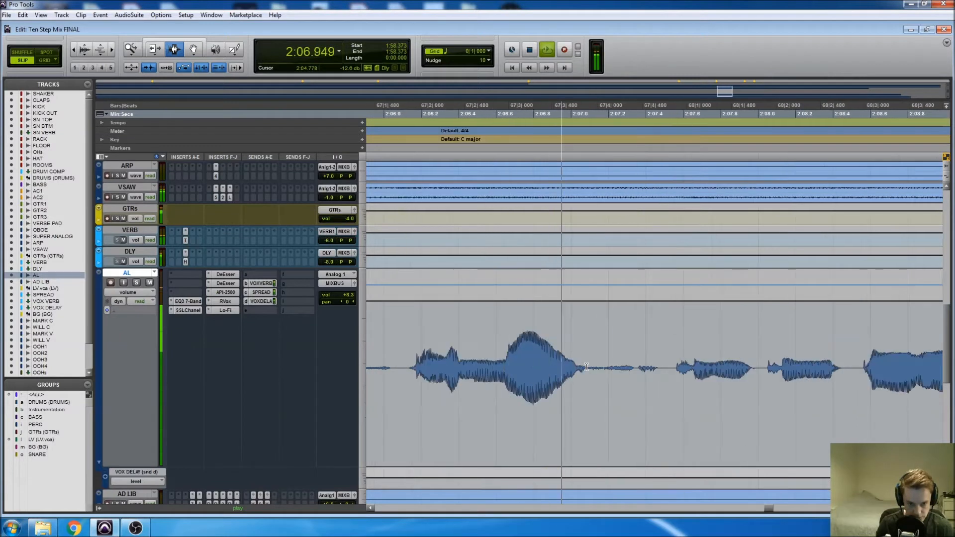
left_click_drag(638, 374, 659, 375)
key("space")
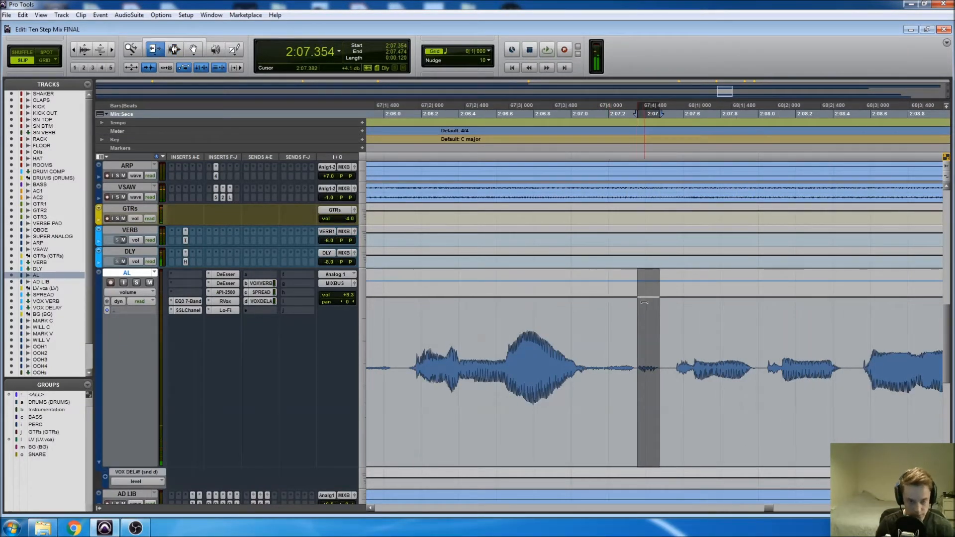
left_click_drag(646, 302, 647, 300)
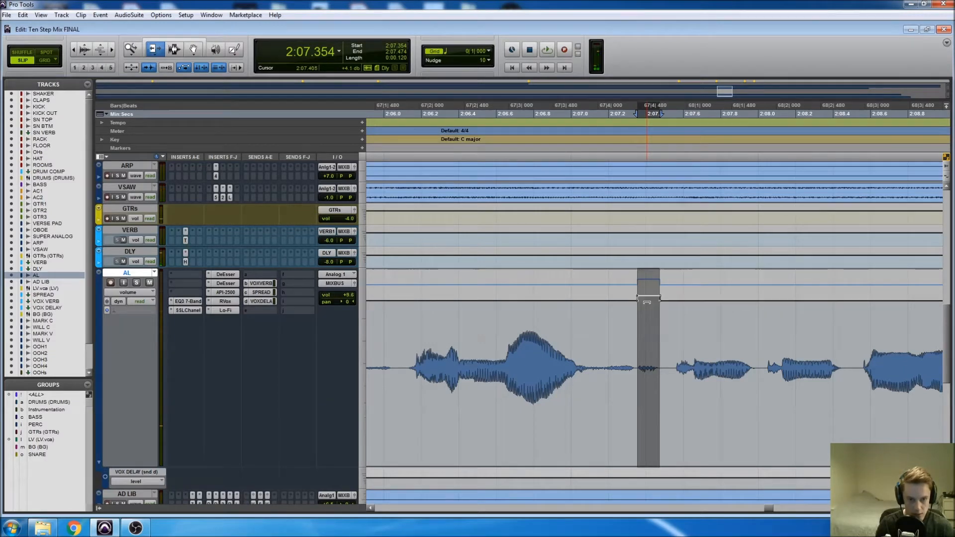
left_click(599, 317)
key("space")
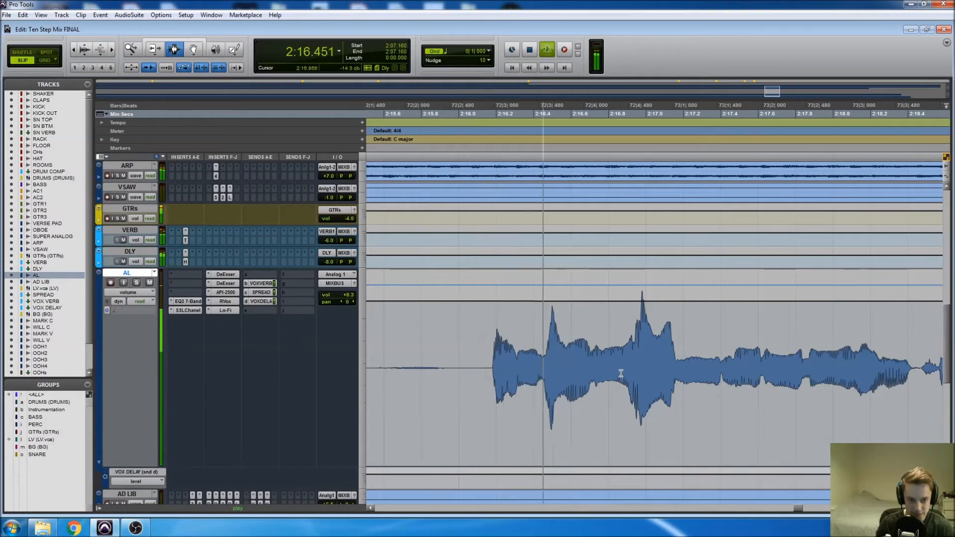
- Ramp the AL volume automation gently upward across the final chorus from 2:16.085 to 2:44.650 and play back from 2:16.085
scroll(620, 373, "left", 3)
left_click(477, 366)
key("r")
key("r")
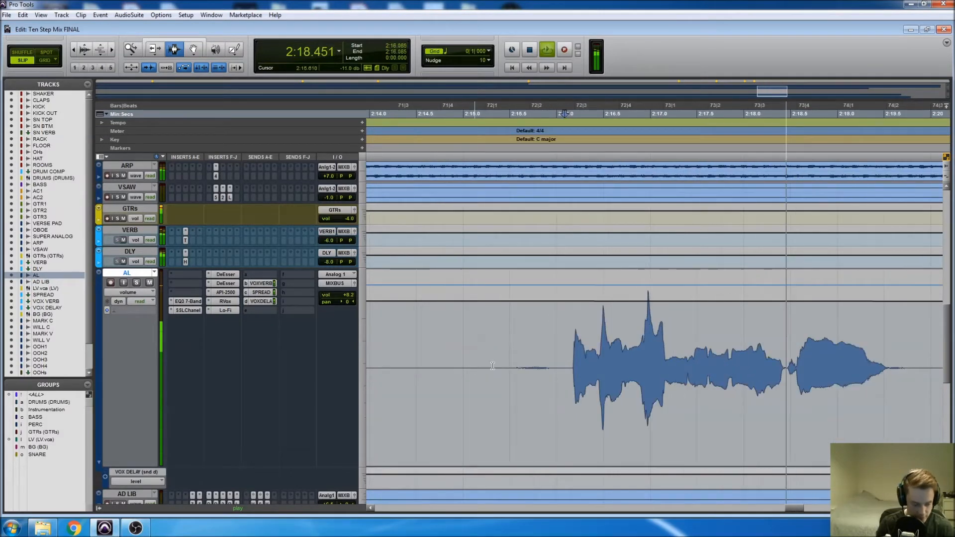
key("space")
key("r")
key("r")
scroll(603, 360, "right", 3)
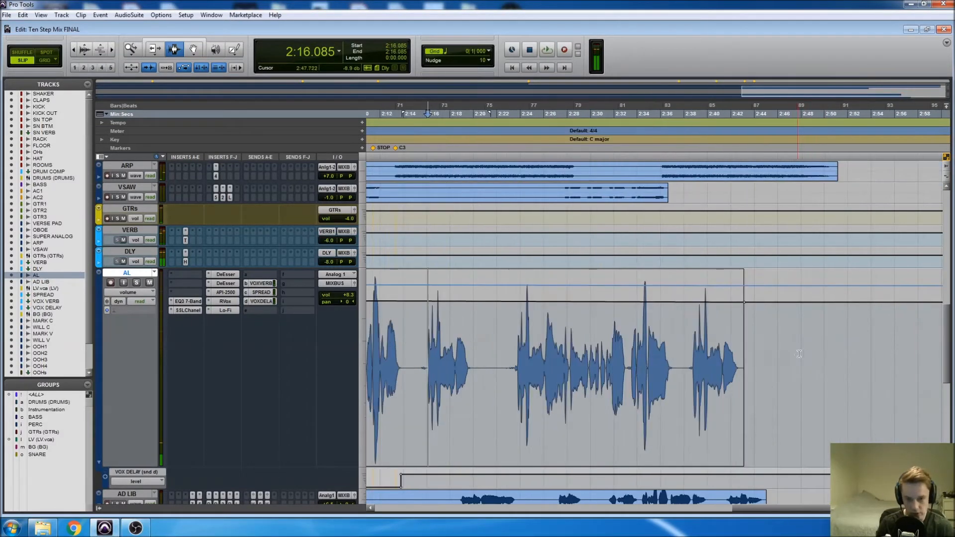
left_click(761, 348, "shift")
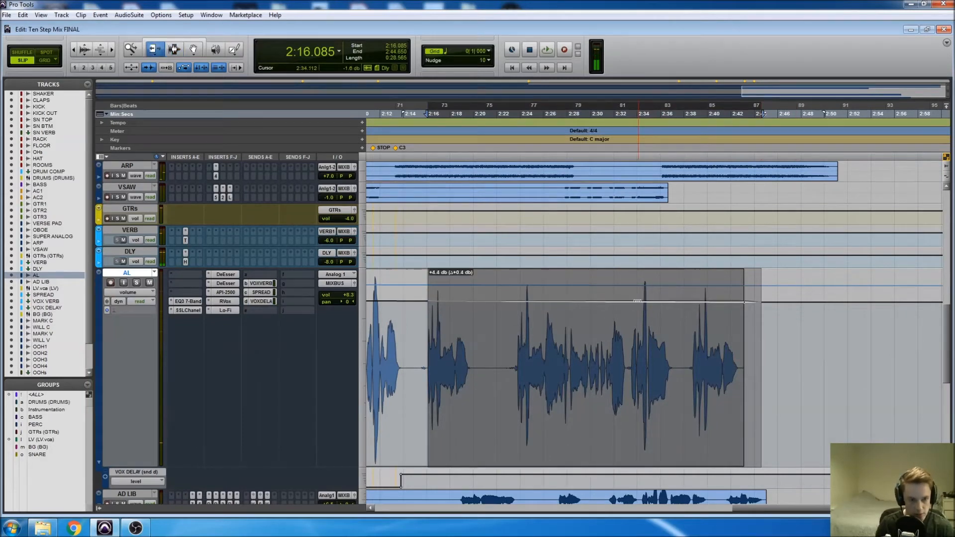
left_click_drag(633, 271, 632, 272)
key("space")
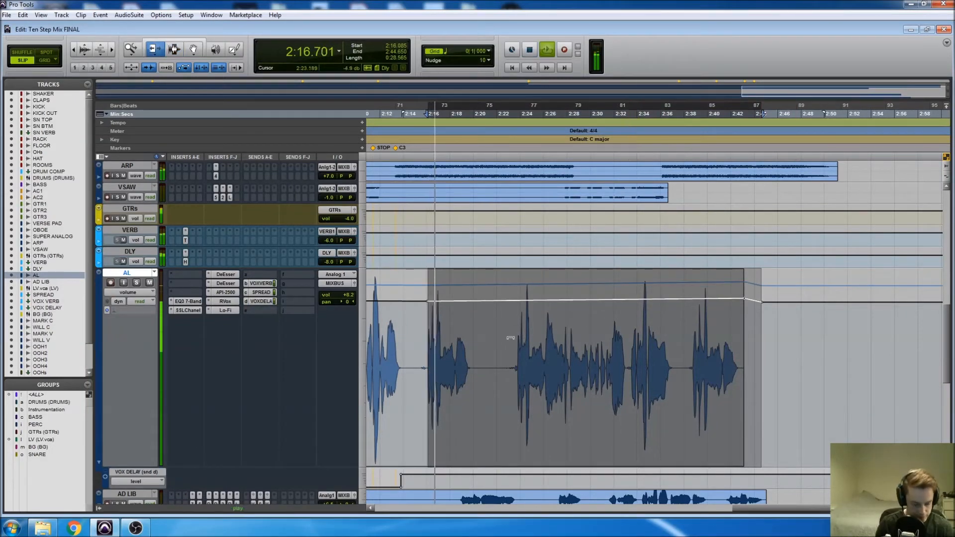
- Raise the AL volume automation on the phrase ending from 2:19.434 to 2:19.568 with a short ramp in, and play back from 2:18.890
left_click(462, 340)
key("t")
key("t")
key("t")
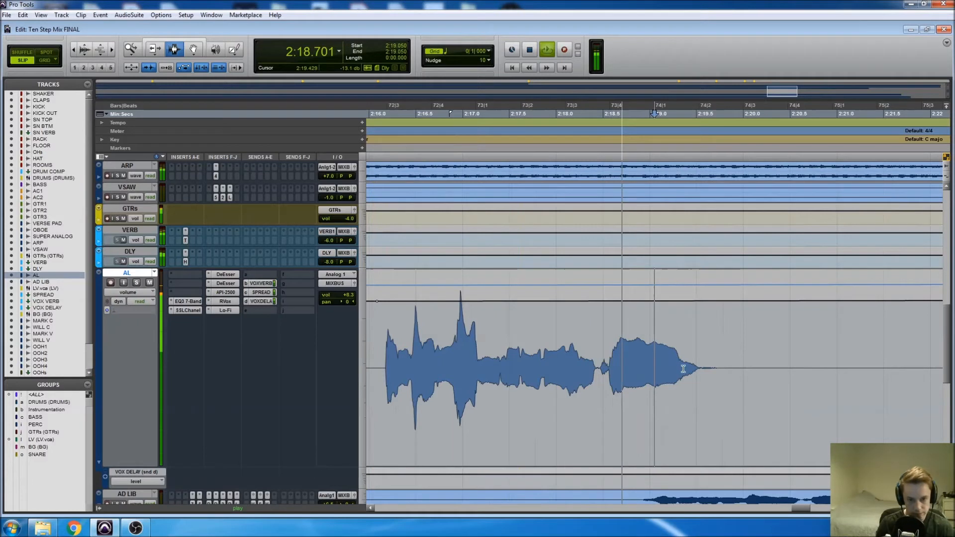
left_click_drag(691, 369, 703, 370)
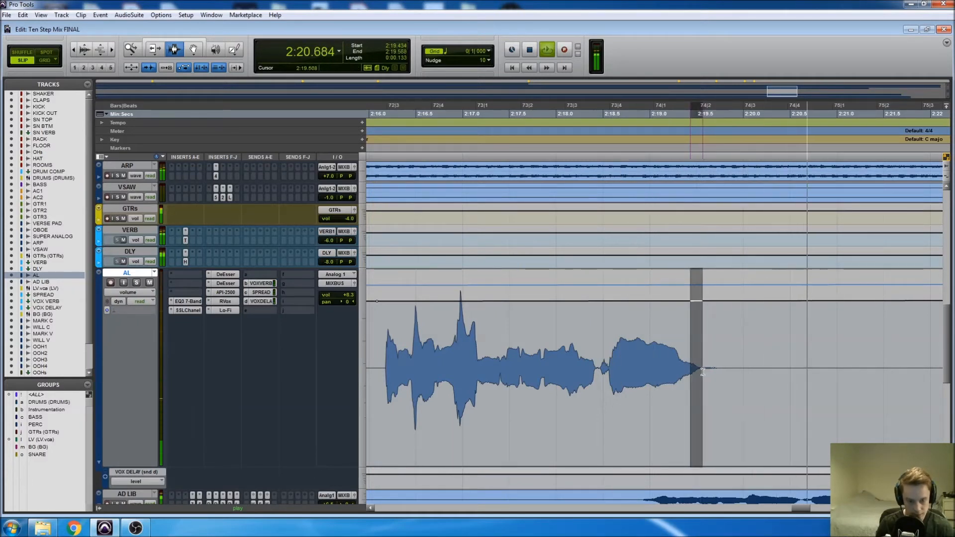
left_click_drag(691, 310, 695, 304)
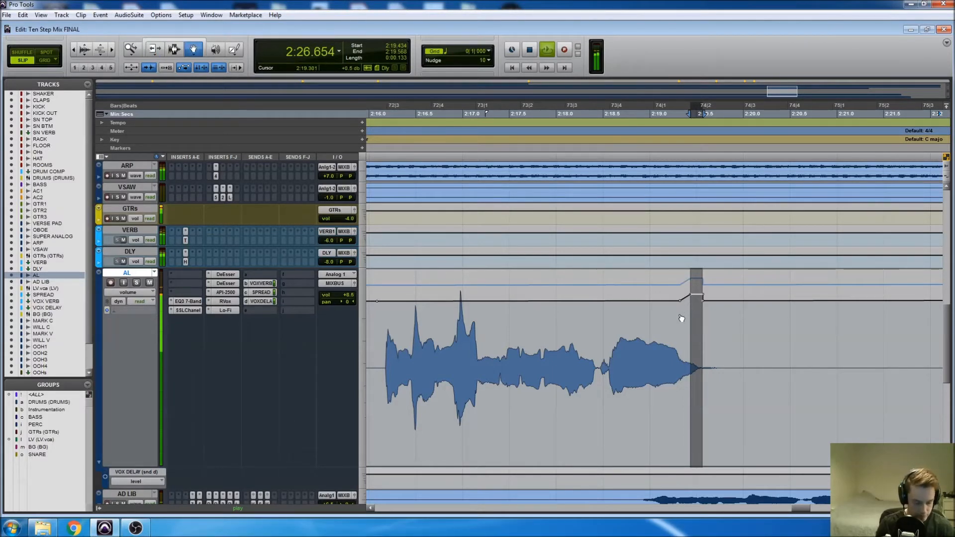
left_click(640, 328)
key("space")
- Set the AD LIB track's volume to +5.6 dB, pan it 15 to the right, and play back from 2:18.400
scroll(642, 343, "down", 3)
key("r")
key("r")
key("r")
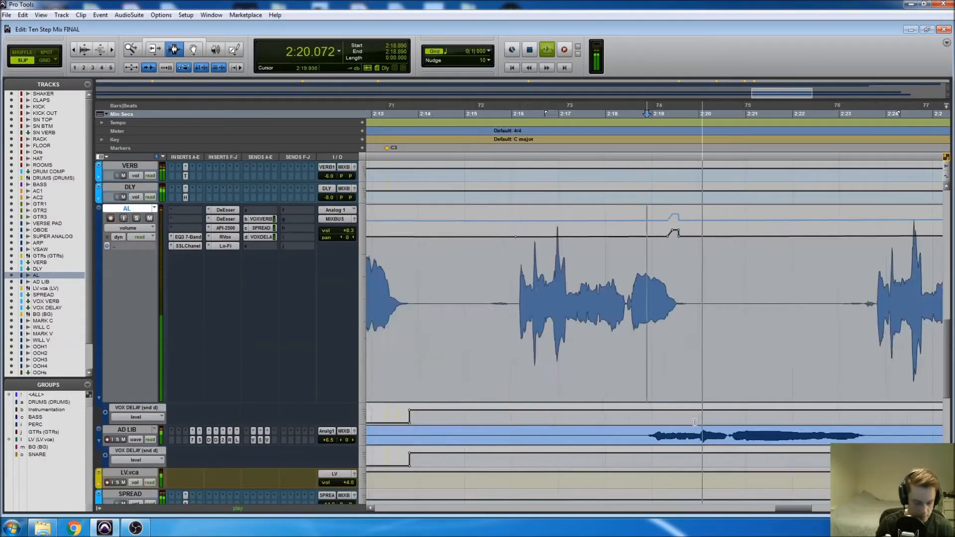
key("r")
key("r")
key("space")
left_click(327, 441)
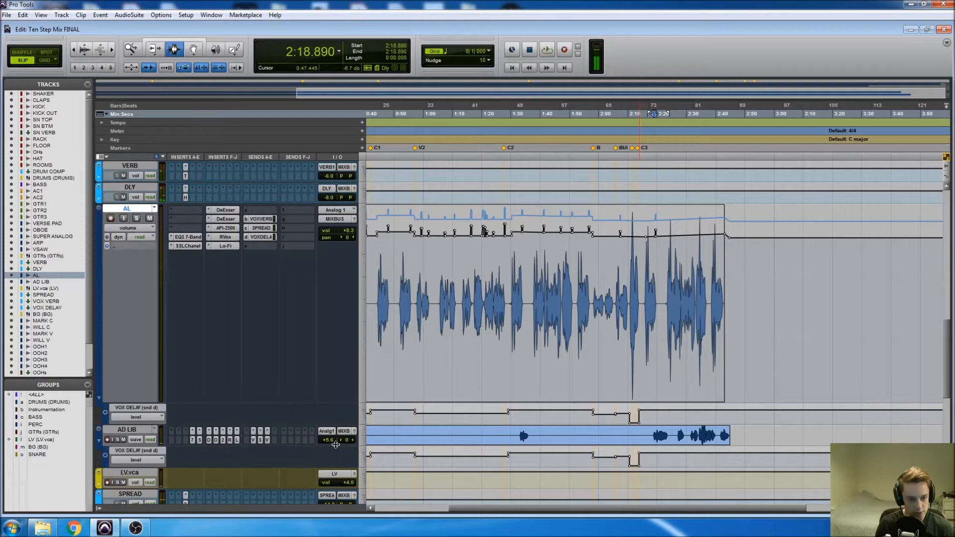
left_click(346, 441)
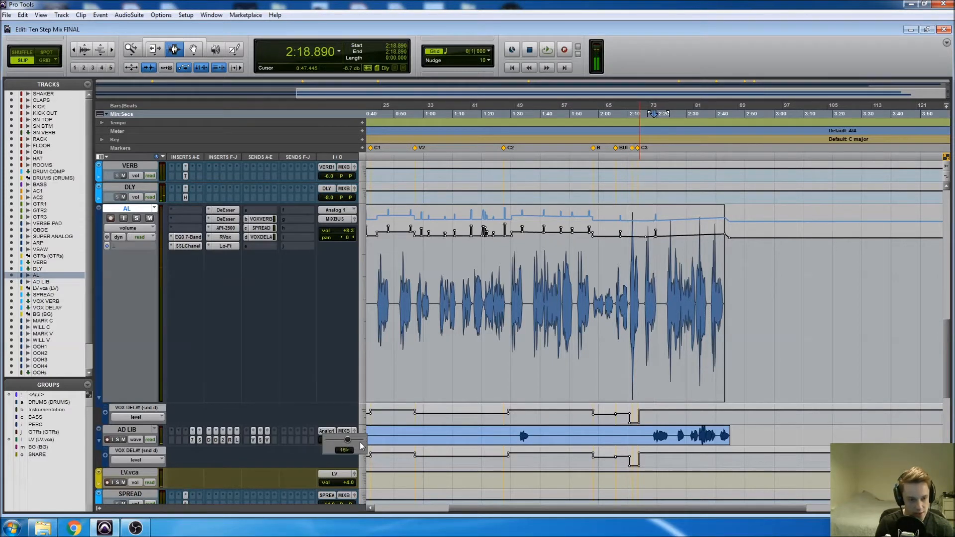
left_click(665, 317)
key("ctrl+bracketright")
key("ctrl+bracketright")
key("ctrl+bracketright")
key("ctrl+bracketright")
left_click(466, 318)
key("space")
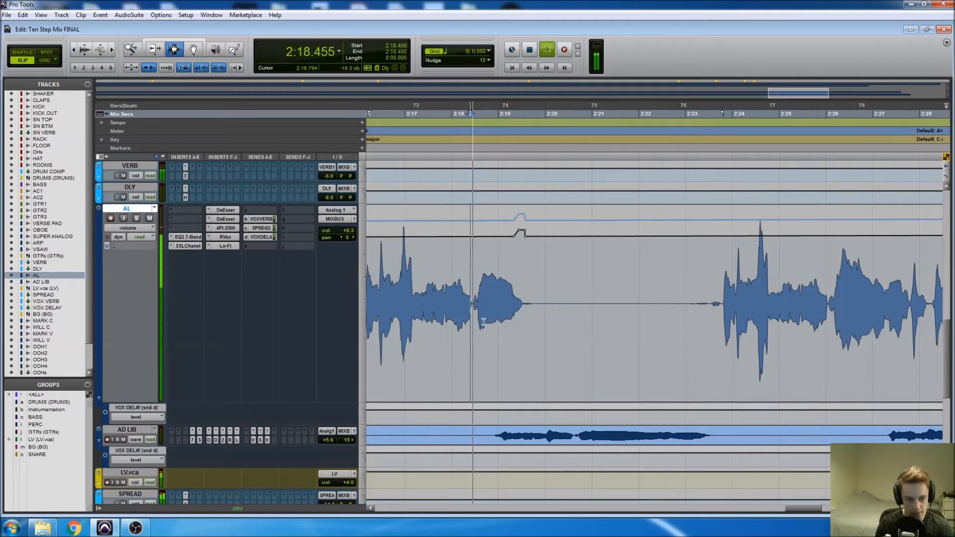
- Follow the AL vocal during playback from about 2:19 to 2:30, checking for quiet words and endings
left_click(525, 329)
key("t")
key("t")
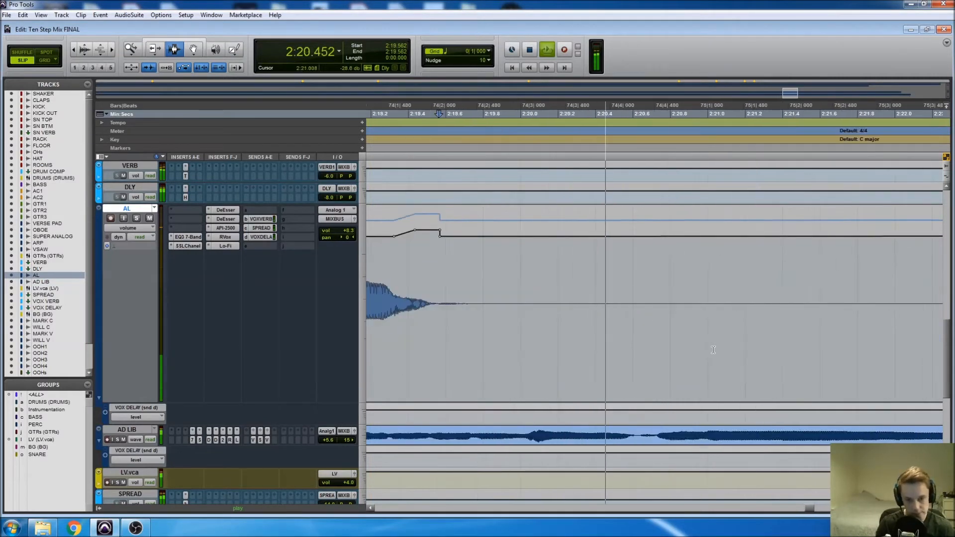
key("r")
key("r")
left_click(765, 362)
key("t")
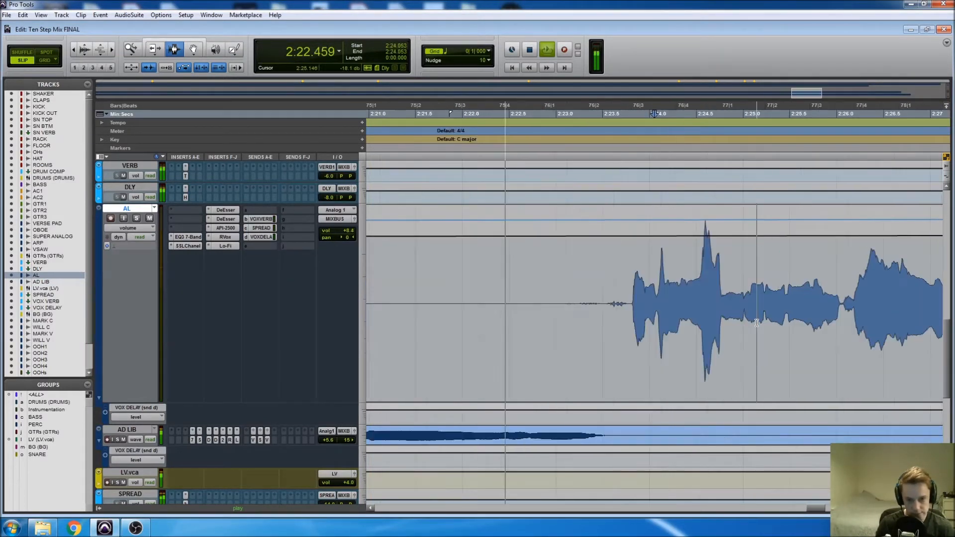
scroll(658, 357, "right", 1)
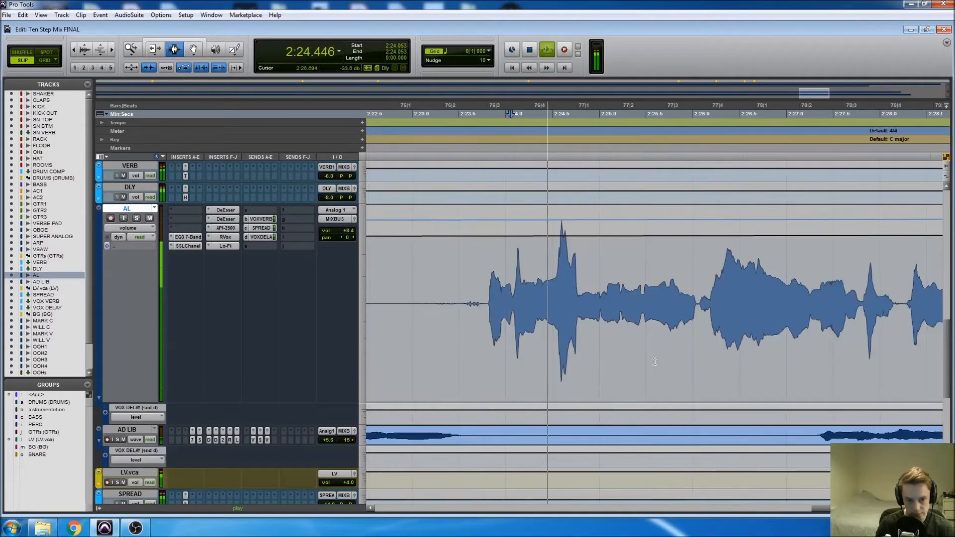
scroll(642, 355, "right", 2)
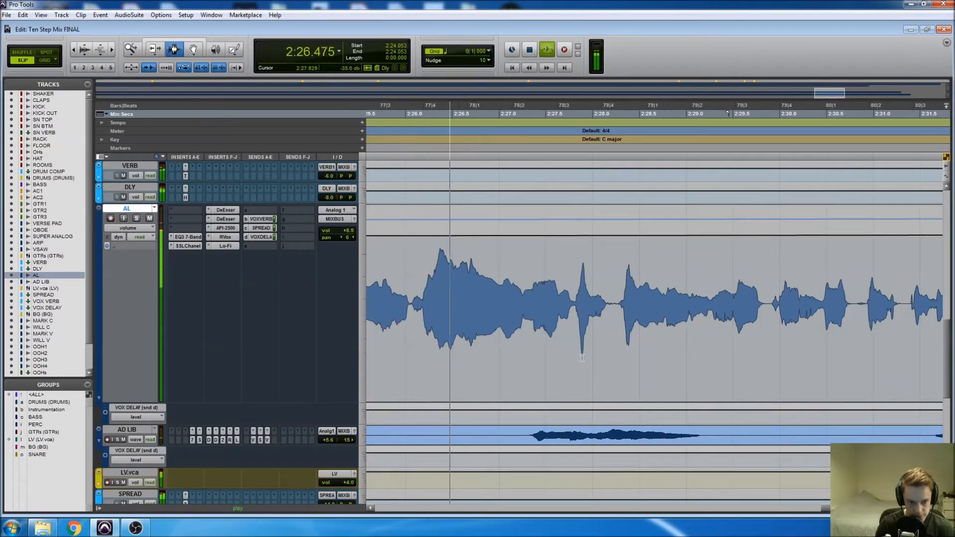
scroll(610, 324, "right", 2)
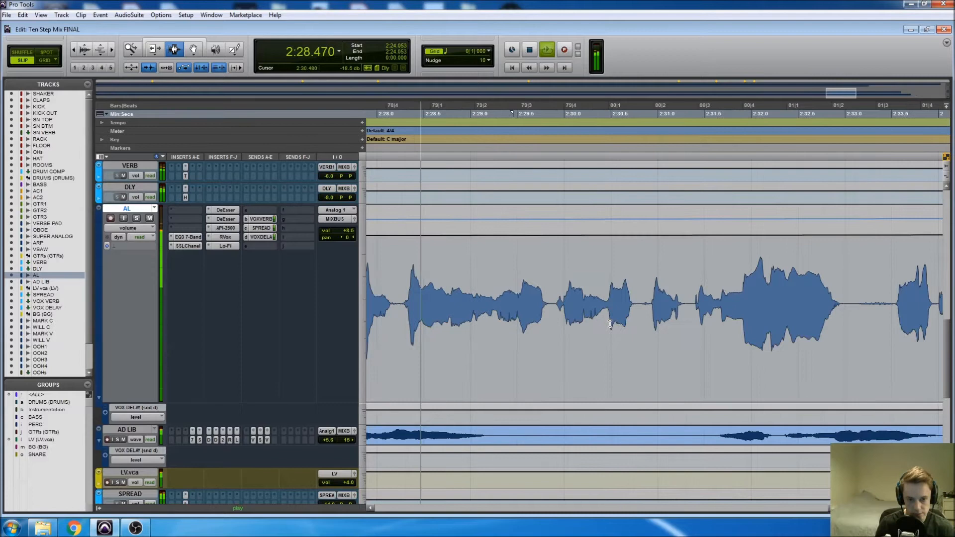
scroll(529, 325, "right", 1)
scroll(528, 324, "right", 1)
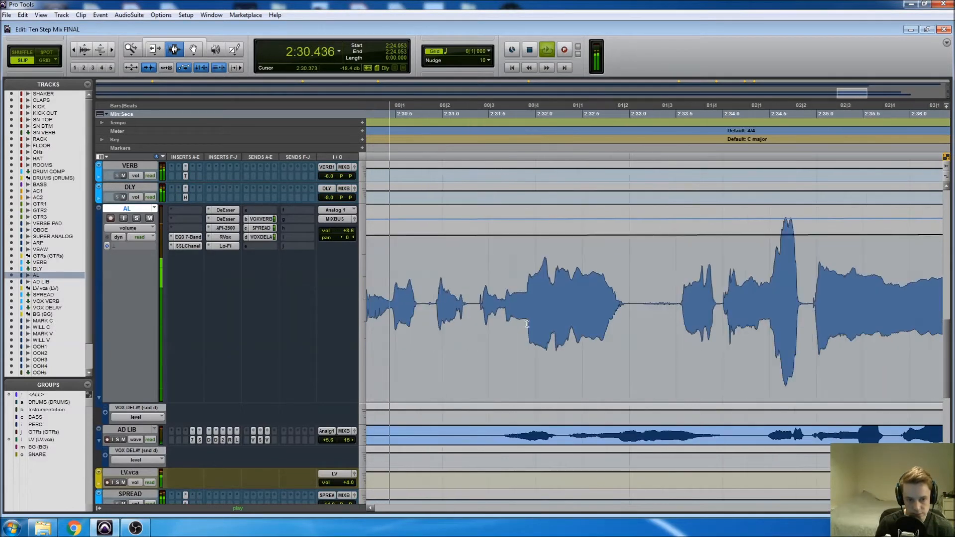
- Raise the AL volume automation to +10.5 dB on the ending from 2:32.864 to 2:32.948, ramping in, and play back from 2:32.505
left_click(623, 310)
key("t")
key("t")
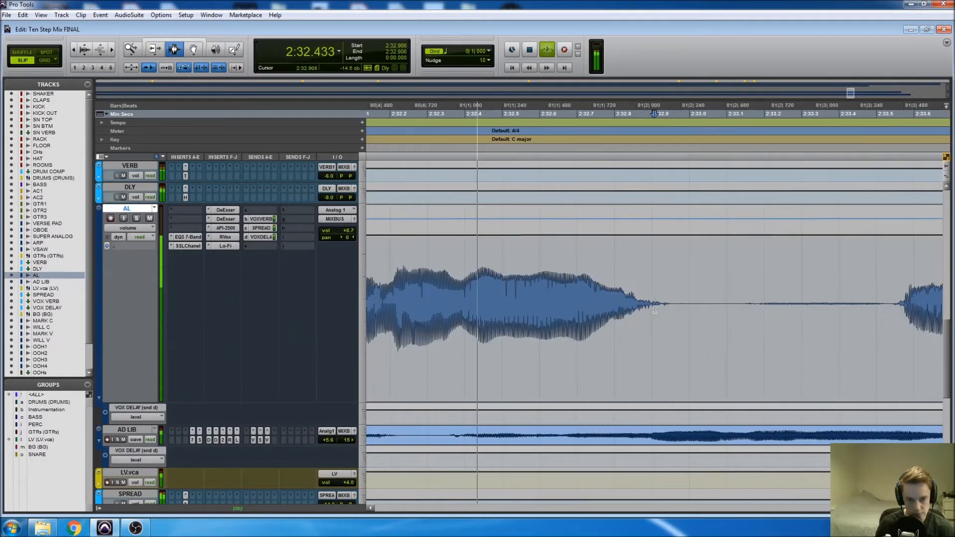
left_click_drag(669, 305, 638, 304)
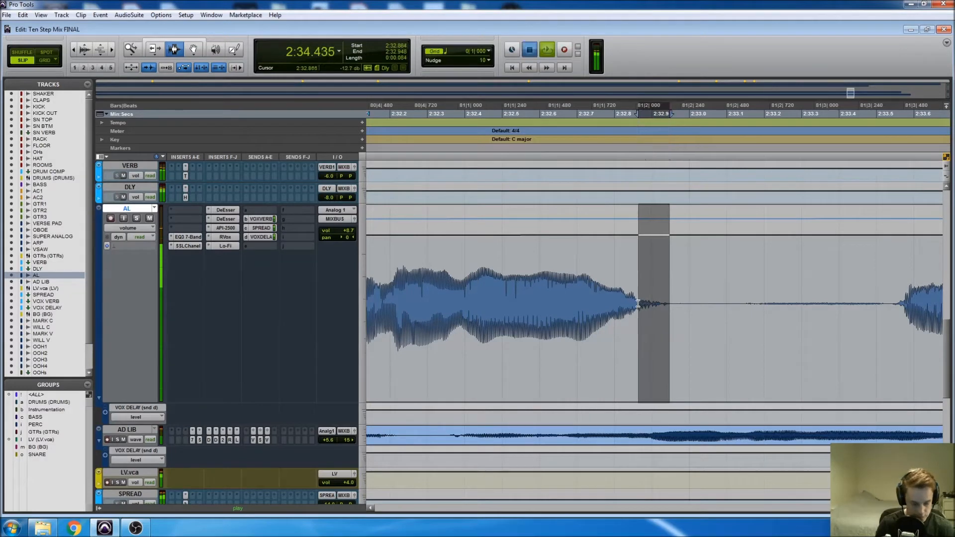
key("space")
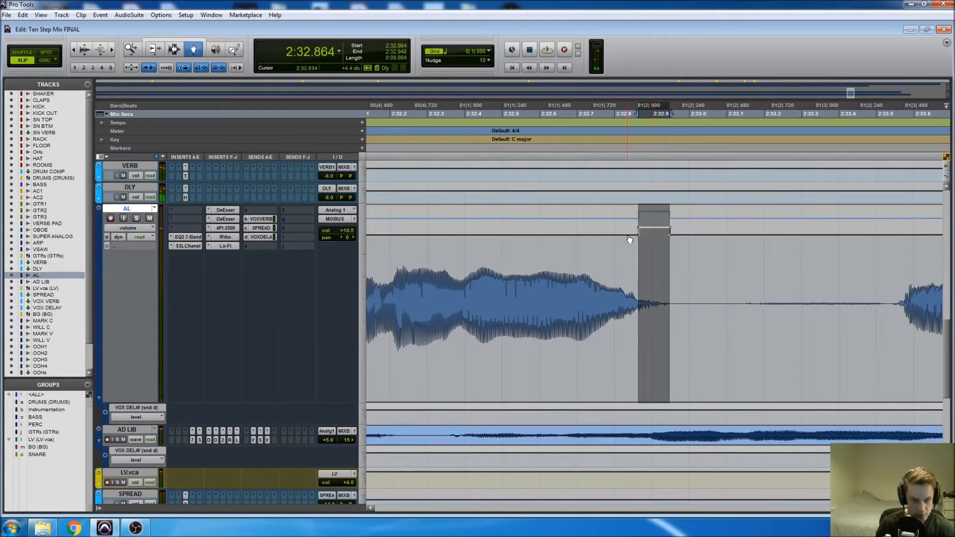
key("F7")
left_click(504, 278)
key("space")
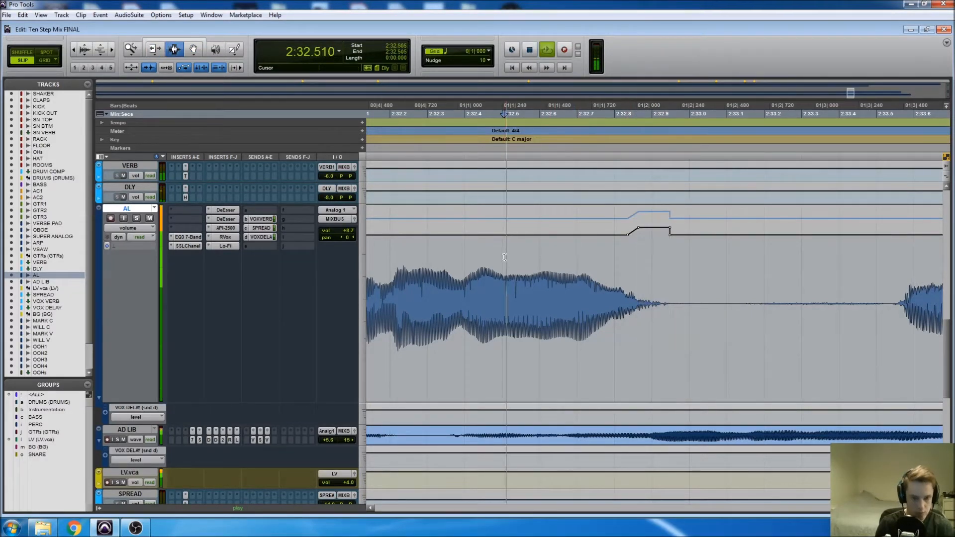
- Raise the AL volume automation on the ending from 2:36.533 to 2:36.832 with a ramp in, and play back from 2:36.149
scroll(621, 293, "right", 8)
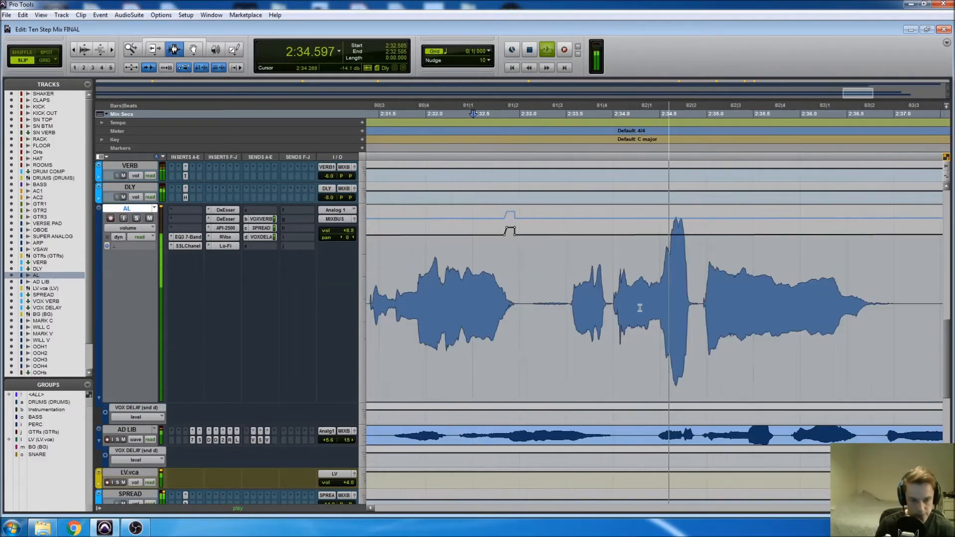
left_click(655, 306)
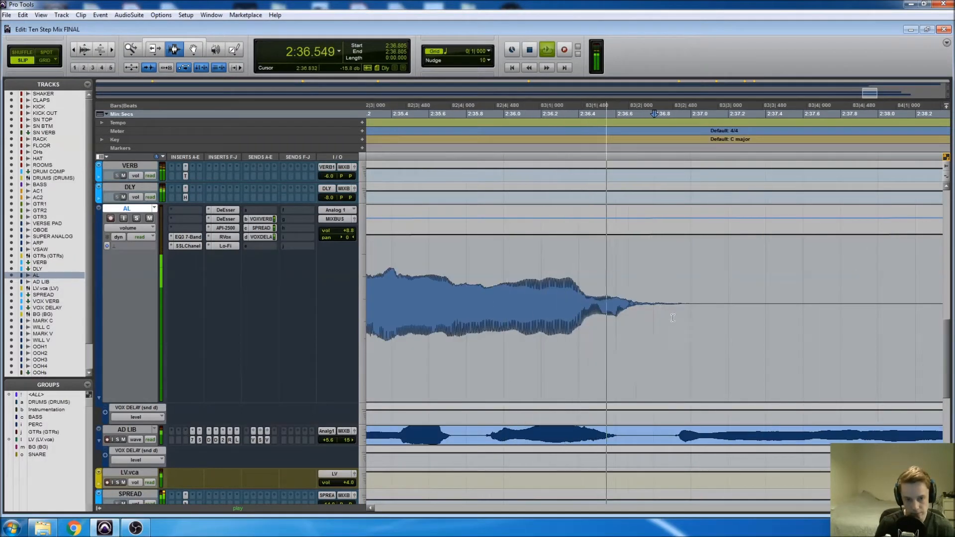
left_click_drag(603, 305, 660, 305)
key("F6")
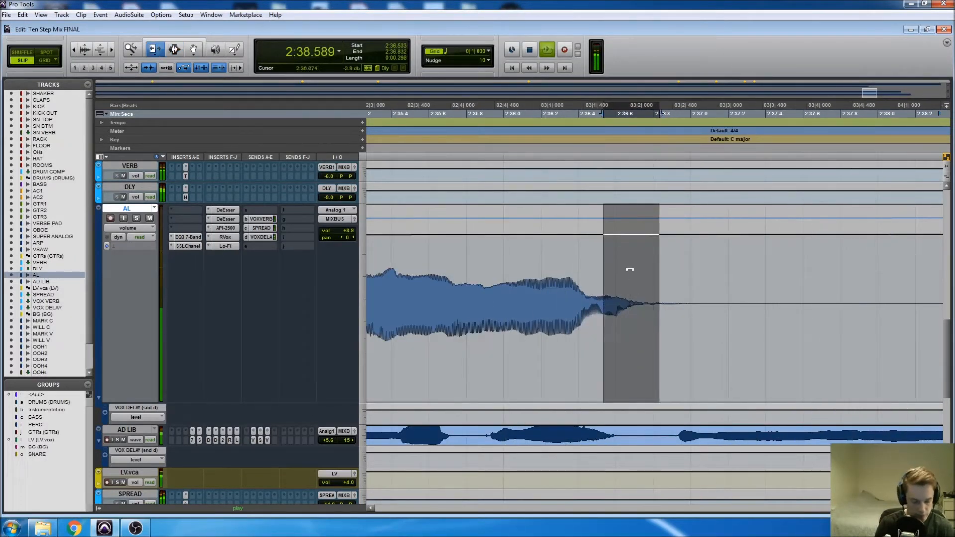
left_click_drag(630, 255, 628, 253)
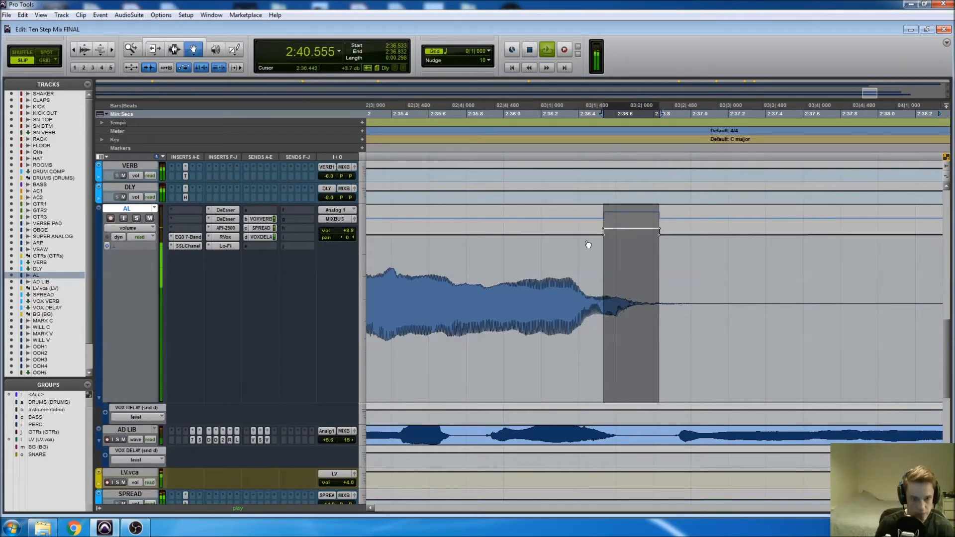
key("r")
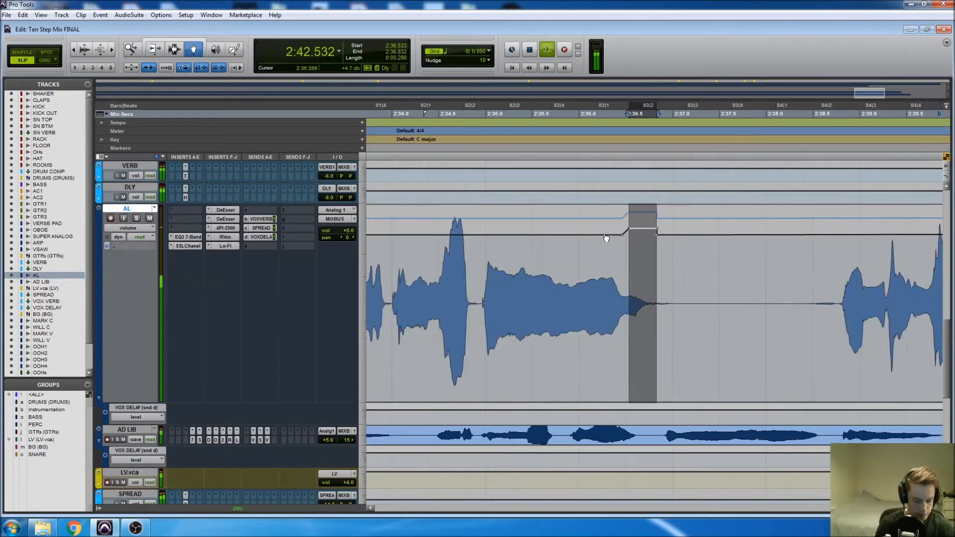
scroll(637, 257, "right", 3)
left_click(450, 284)
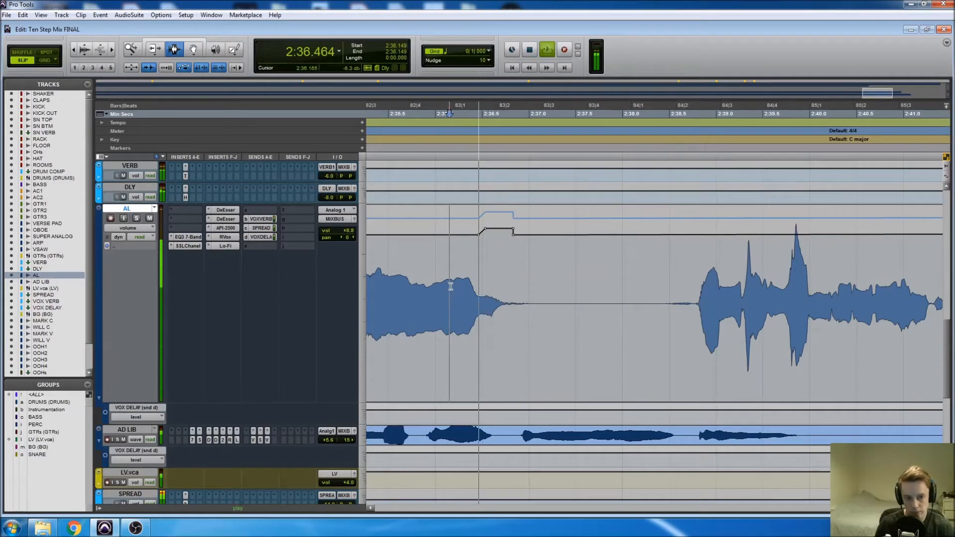
- Raise the AL volume automation to +10.3 dB on the last ending from 2:42.364 to 2:42.660, ramping in, and play back from 2:41.840
scroll(549, 299, "right", 3)
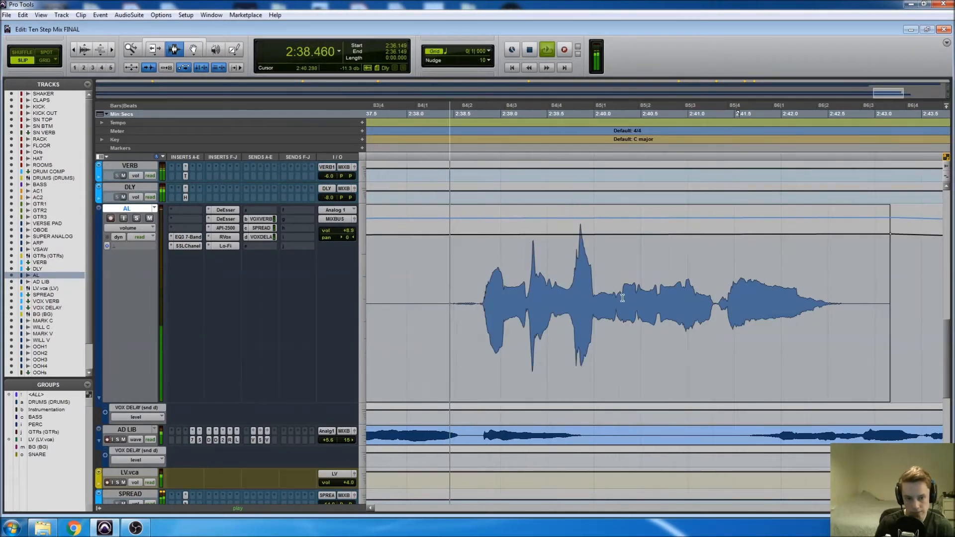
scroll(615, 298, "right", 4)
scroll(615, 299, "right", 3)
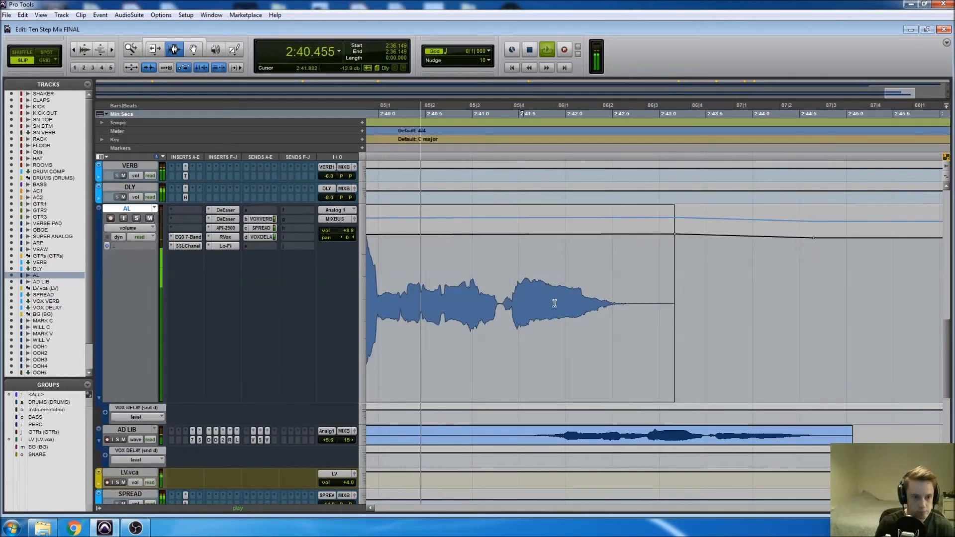
left_click(631, 311)
key("t")
key("t")
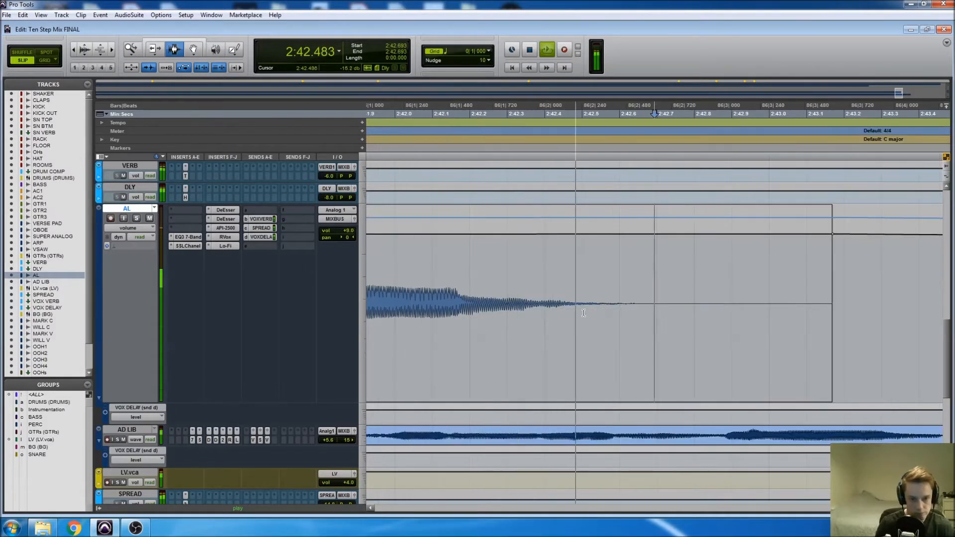
key("space")
left_click_drag(642, 305, 534, 304)
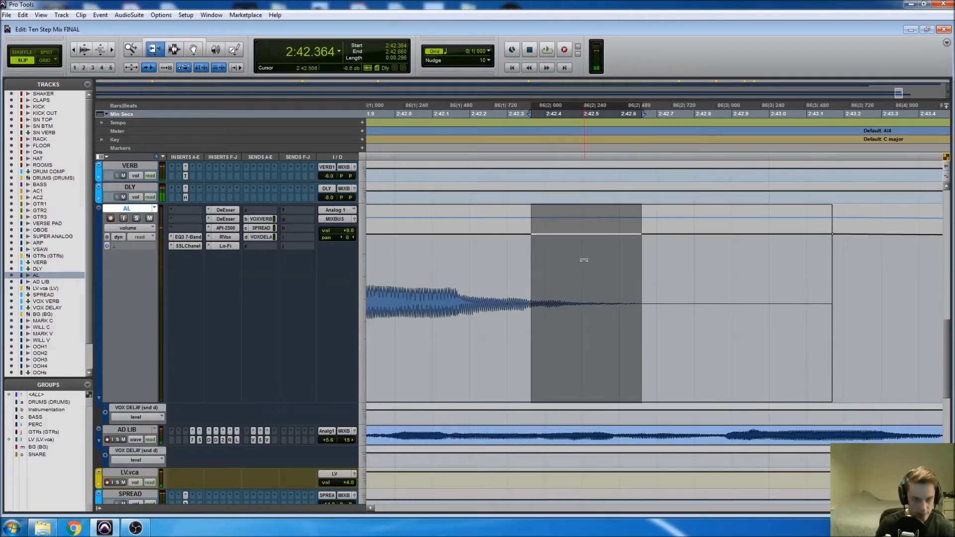
left_click_drag(583, 250, 583, 246)
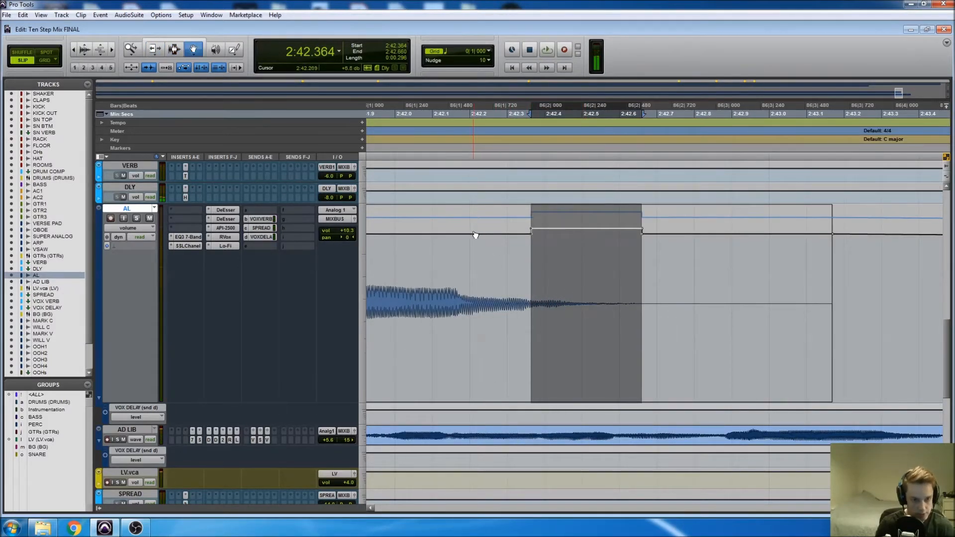
key("r")
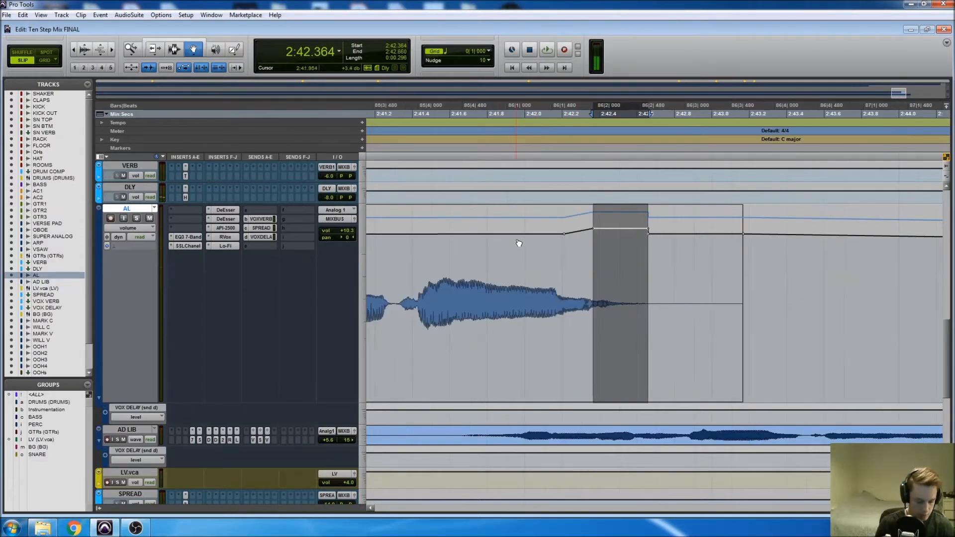
left_click(495, 262)
key("space")
- Show volume automation on AD LIB, raise it to +6.6 dB from 2:44.442 to 2:44.668 with a ramp in, and enlarge the track
scroll(623, 278, "right", 1)
scroll(623, 278, "right", 3)
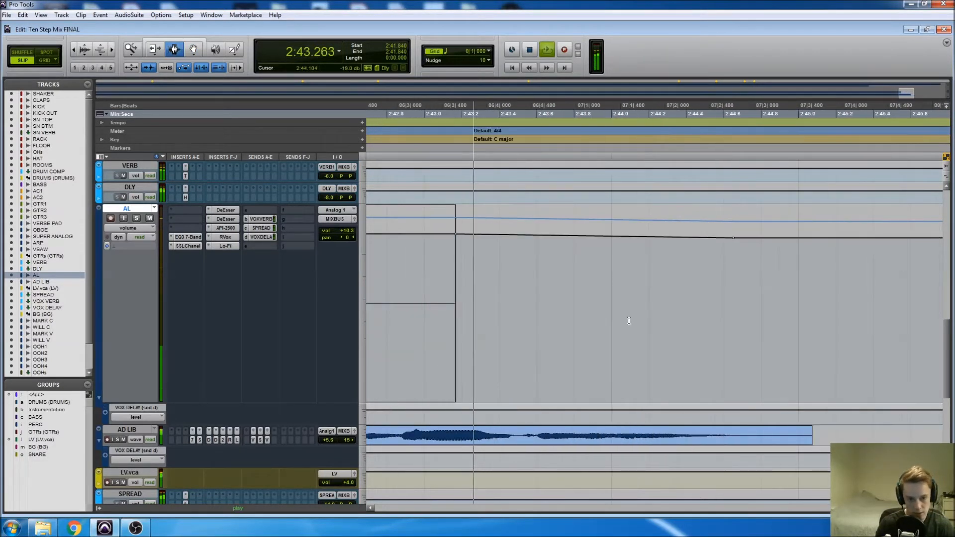
key("r")
left_click(677, 439)
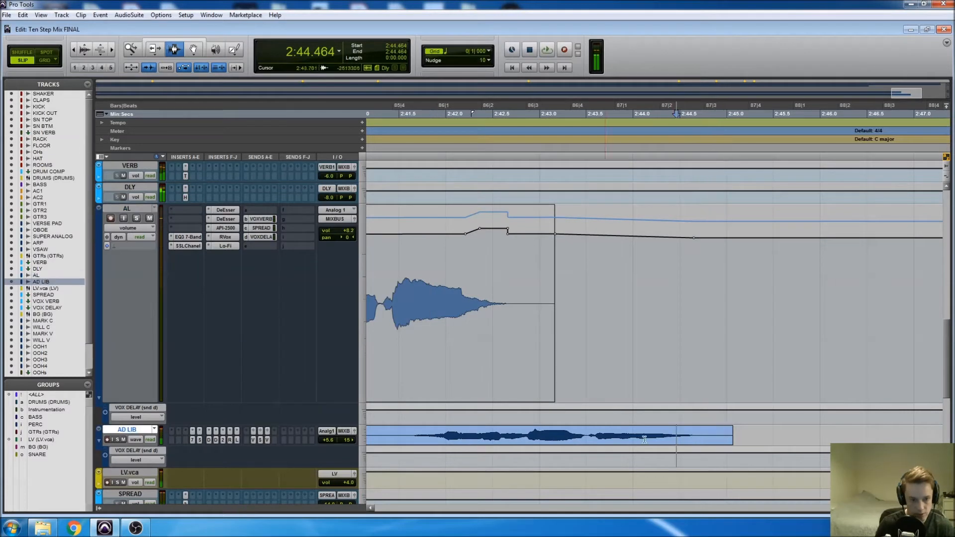
left_click(135, 440)
left_click(156, 383)
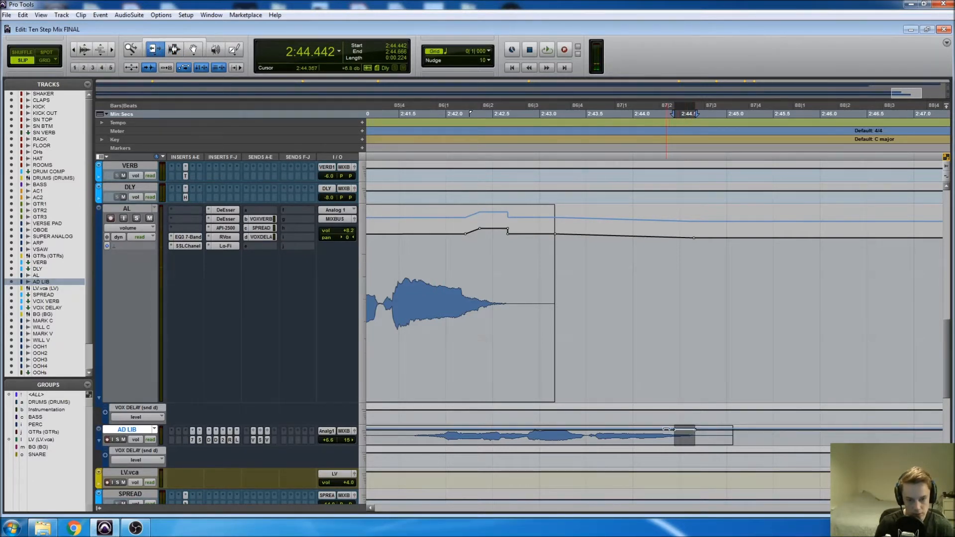
left_click_drag(113, 445, 114, 505)
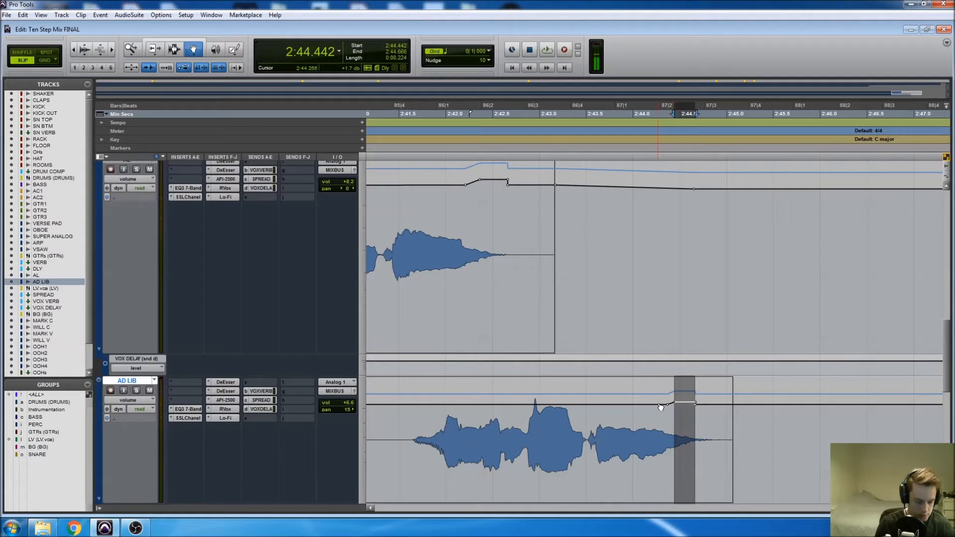
- Add a ramp out after the AD LIB volume boost and play the ending back from 2:44.032 and from 2:43.696
key("F7")
left_click(637, 407)
key("space")
key("space")
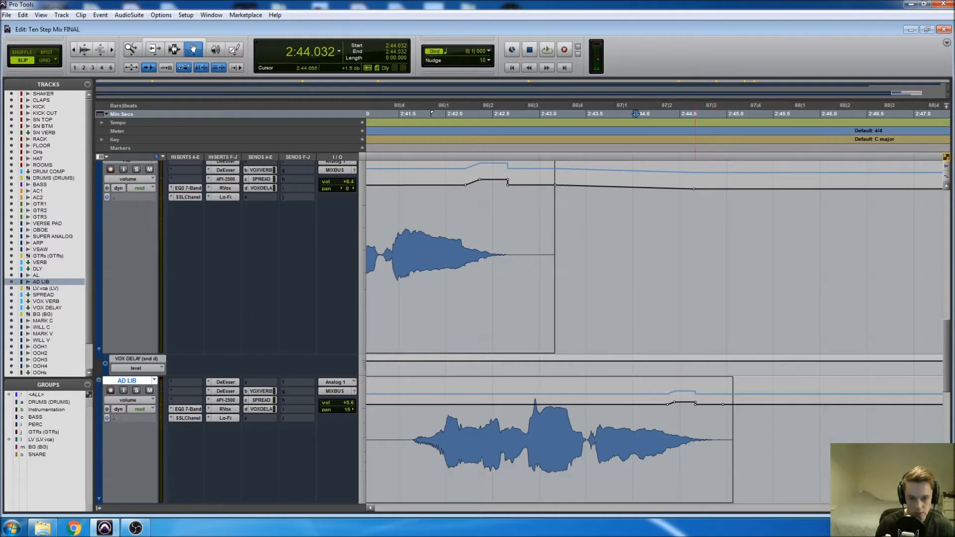
key("F7")
left_click(604, 406)
key("space")
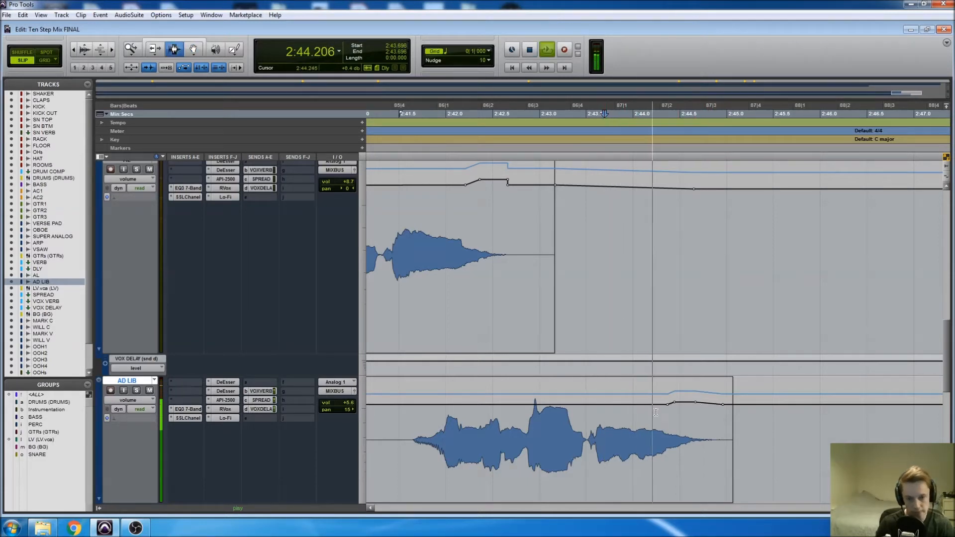
key("r")
key("r")
key("r")
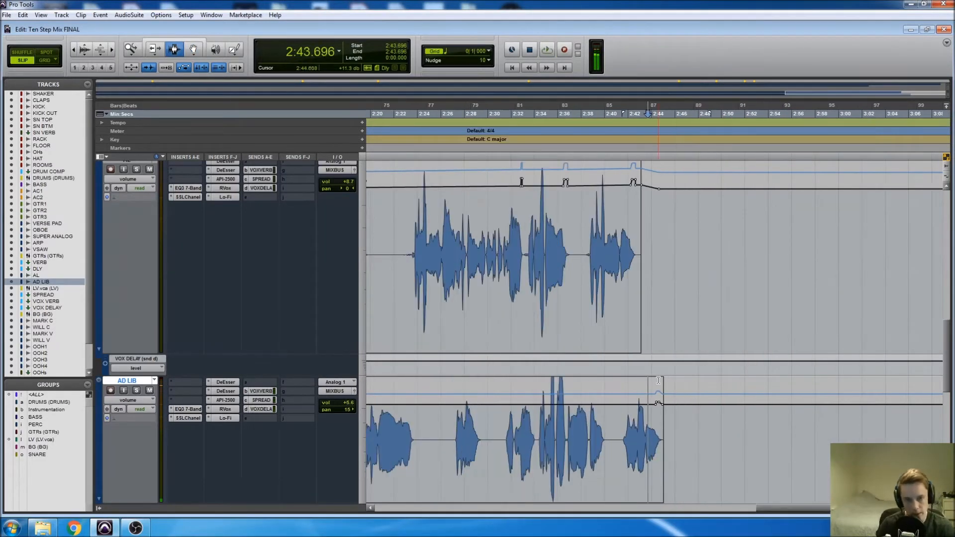
key("space")
- Select the AL track and reduce its height
scroll(658, 381, "left", 3)
left_click(582, 303)
scroll(582, 302, "up", 3)
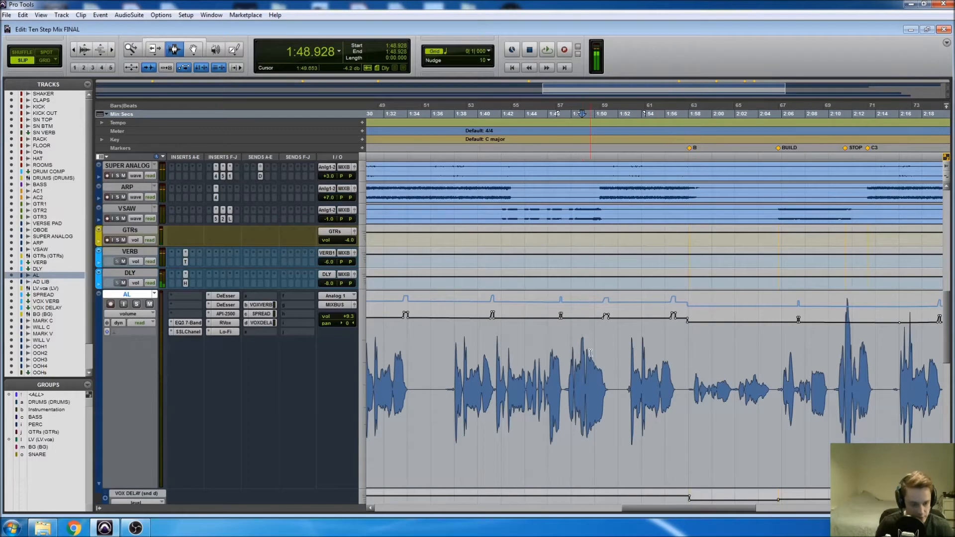
key("r")
key("r")
key("r")
key("r")
scroll(466, 381, "down", 1)
left_click(123, 292)
left_click(135, 344)
key("super+Down")
key("super+Down")
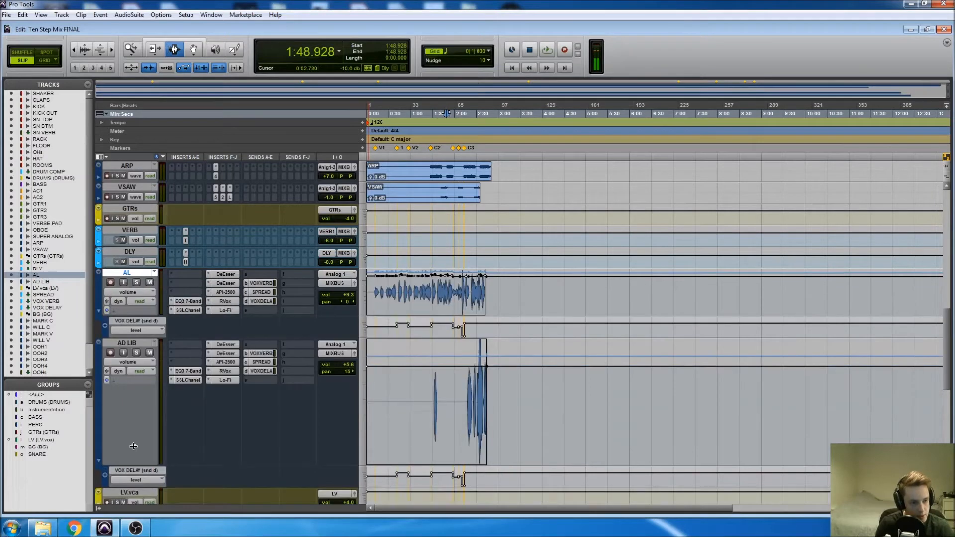
- Play the song's ending from 2:49.381, following the drum tracks at the start of the session
scroll(321, 344, "up", 6)
scroll(318, 342, "up", 5)
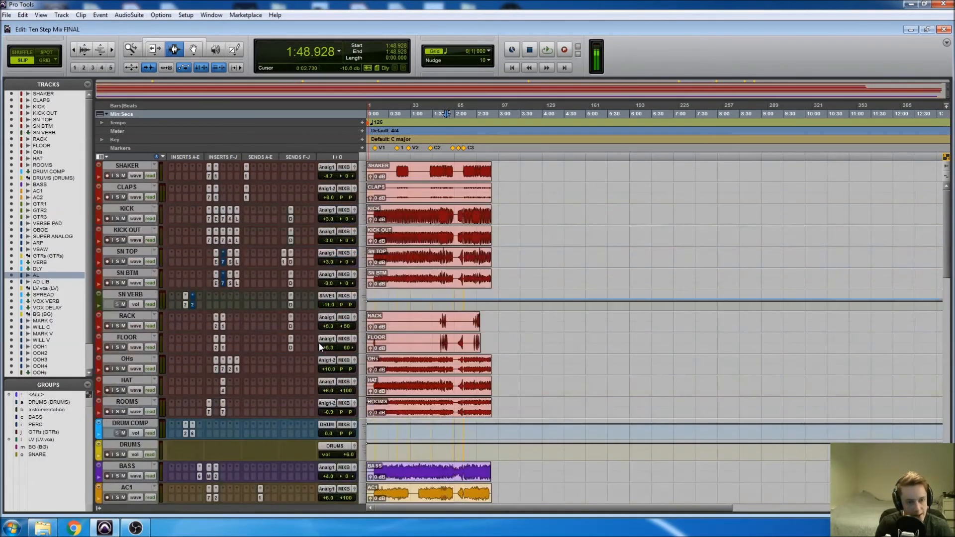
left_click(498, 204)
key("ctrl+]")
key("ctrl+]")
key("ctrl+]")
key("ctrl+]")
key("ctrl+]")
key("ctrl+]")
key("ctrl+]")
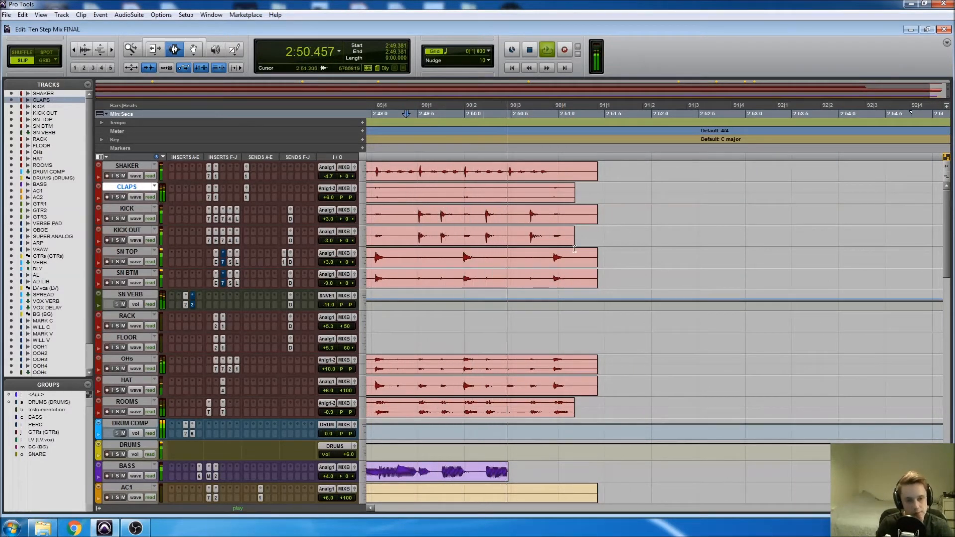
left_click(557, 245)
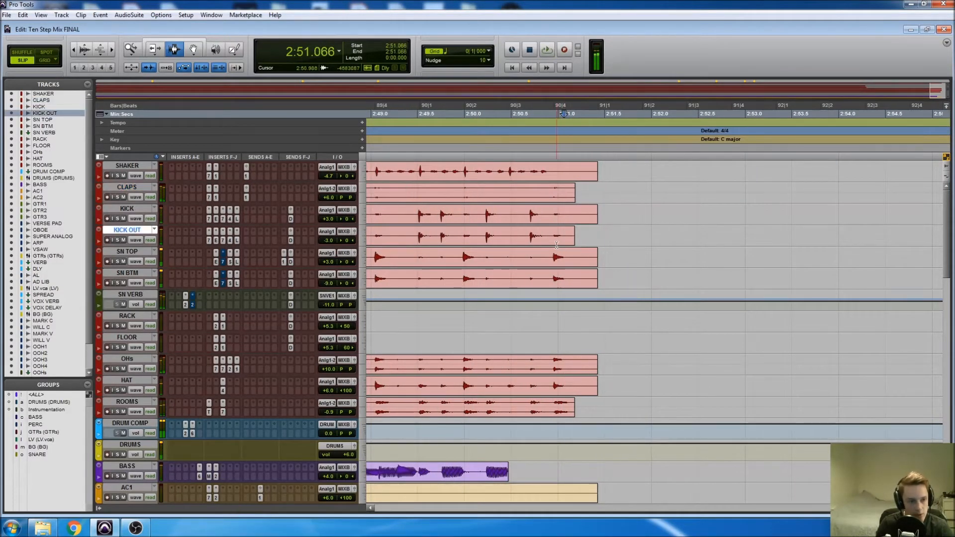
- Show an automation lane beneath the CLAPS track and set it to the VERB (1) send level
left_click(99, 198)
left_click(123, 211)
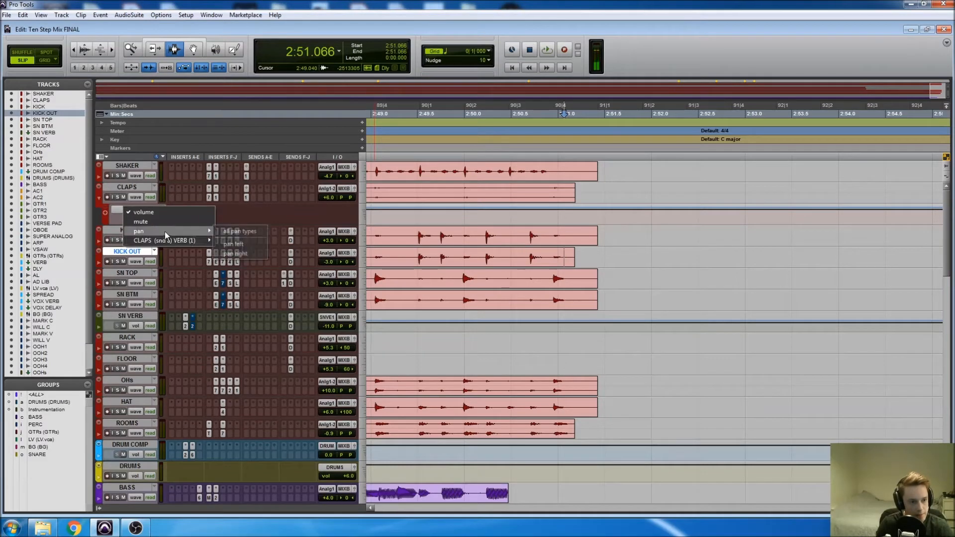
left_click_drag(232, 247, 232, 252)
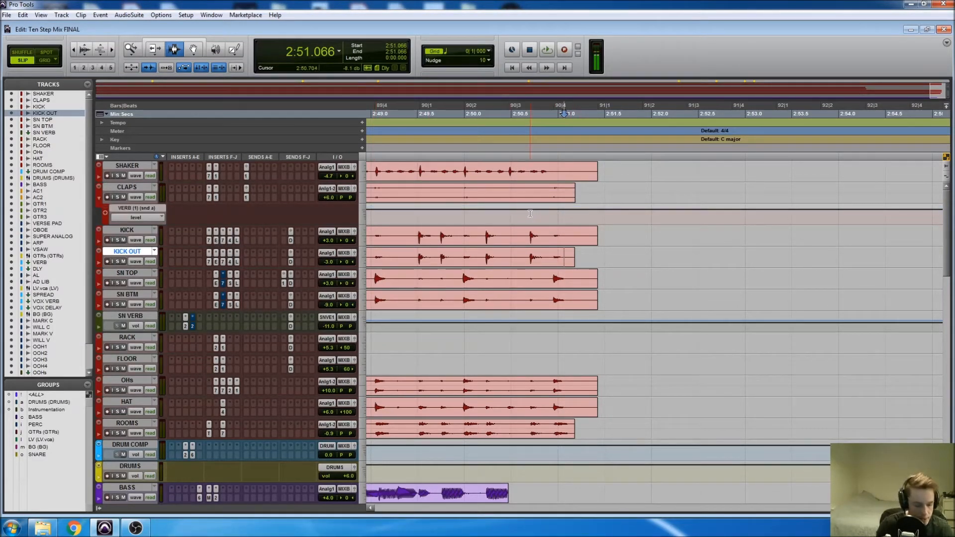
- In Grid mode, raise the CLAPS VERB send level from 2:50.476 to 2:51.428, and play back from 2:50.476
key("F4")
left_click(497, 216)
key("space")
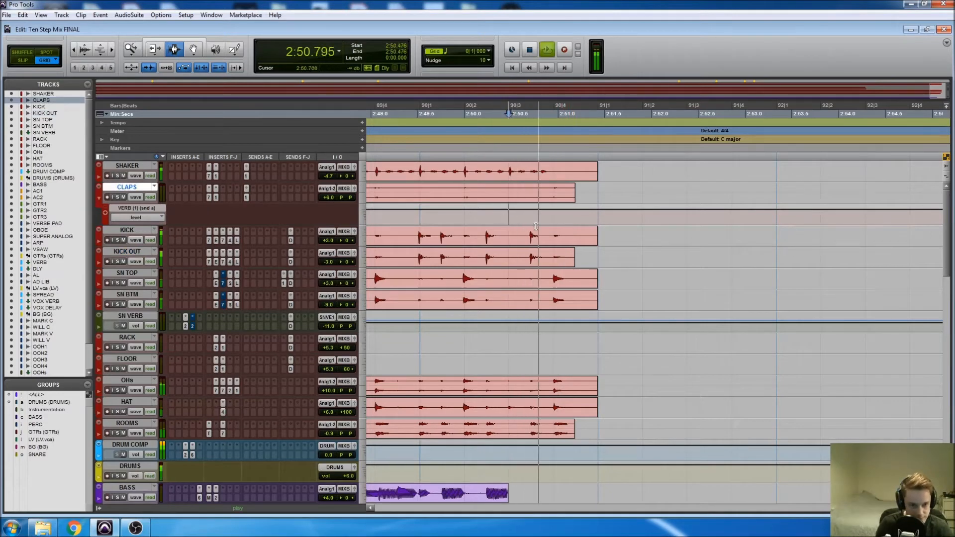
key("space")
left_click_drag(498, 217, 536, 215)
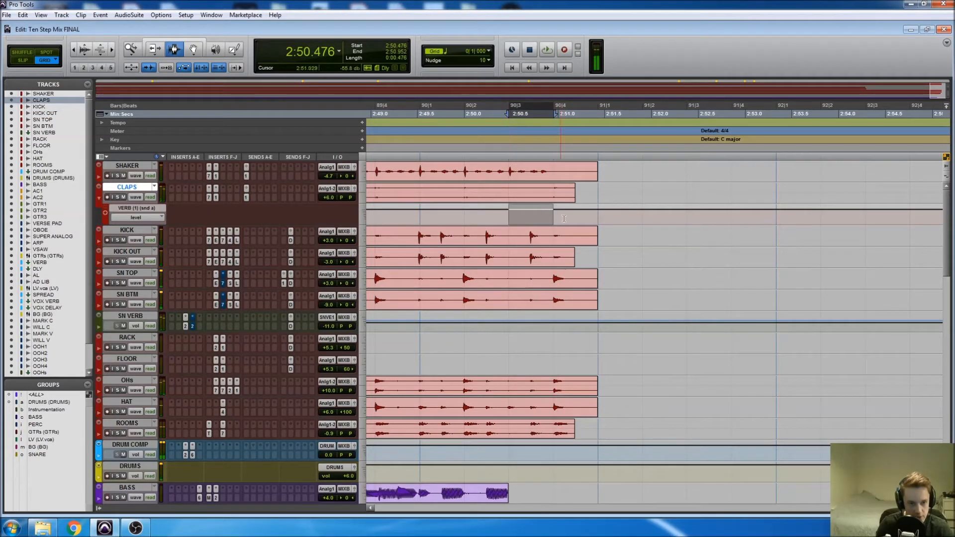
left_click(599, 217, "shift")
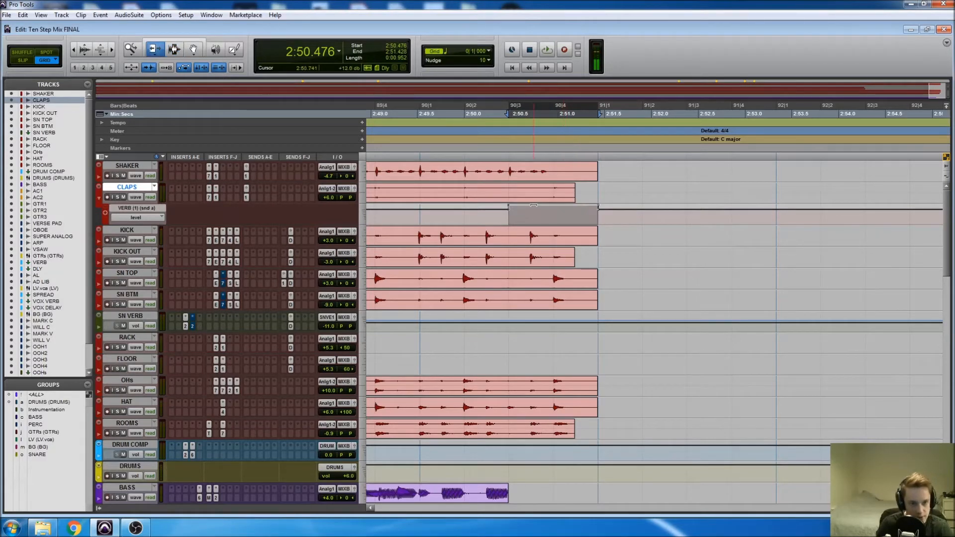
left_click(502, 210)
key("space")
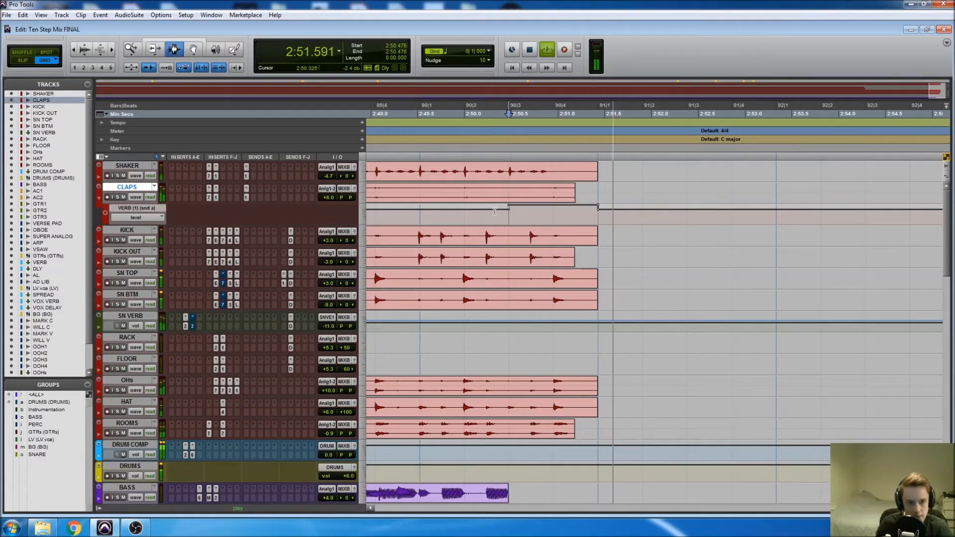
key("space")
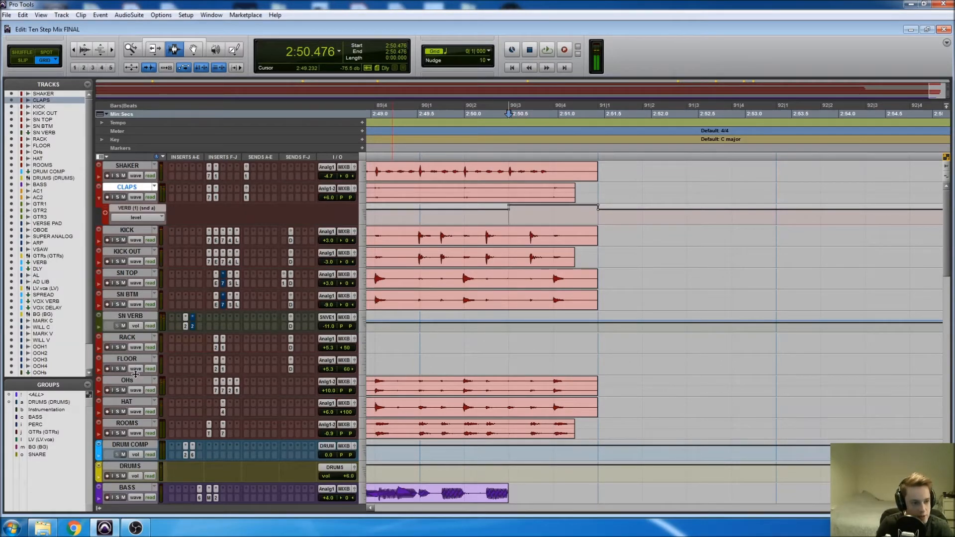
- Add a send from the SN TOP track to the stereo VERB track on send h
left_click(134, 283)
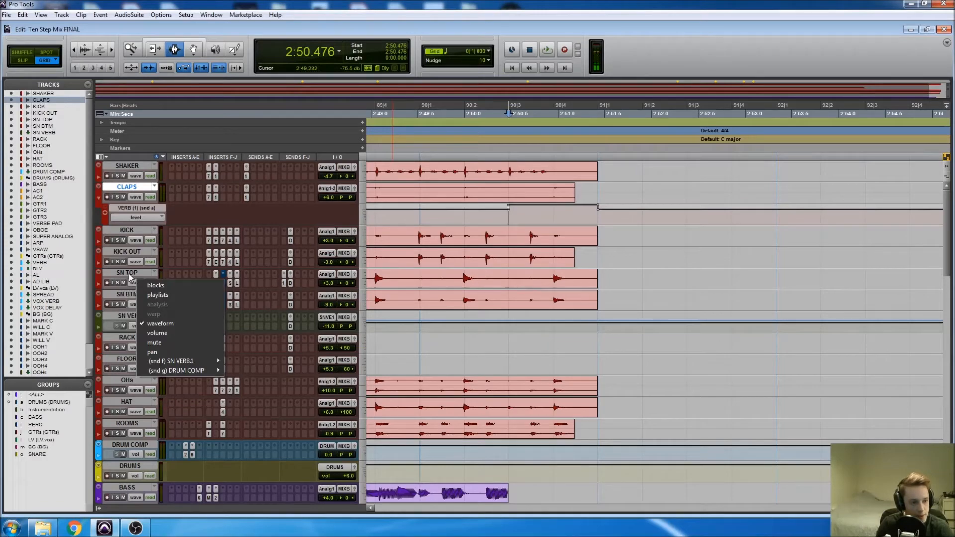
left_click(130, 273)
key("ctrl+equal")
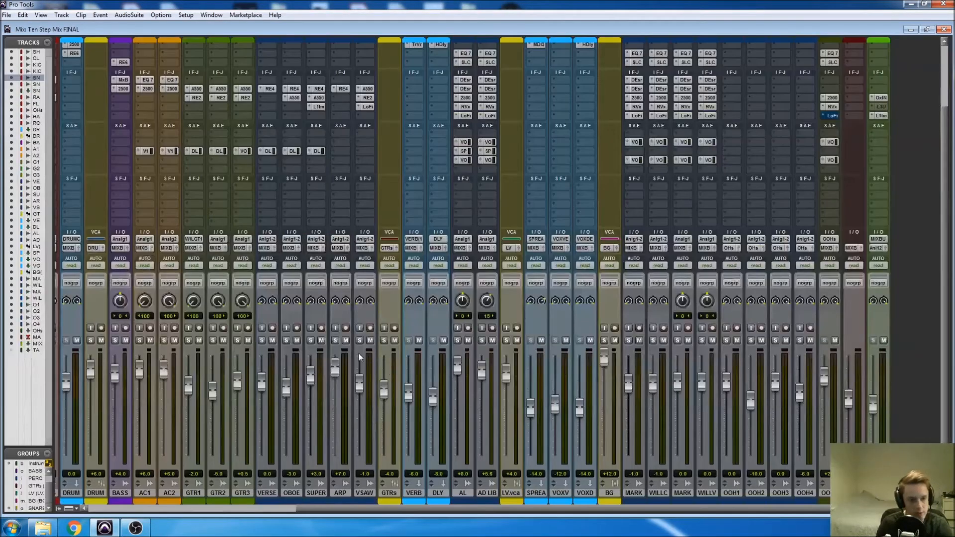
scroll(277, 335, "left", 4)
left_click(163, 204)
mouse_move(173, 242)
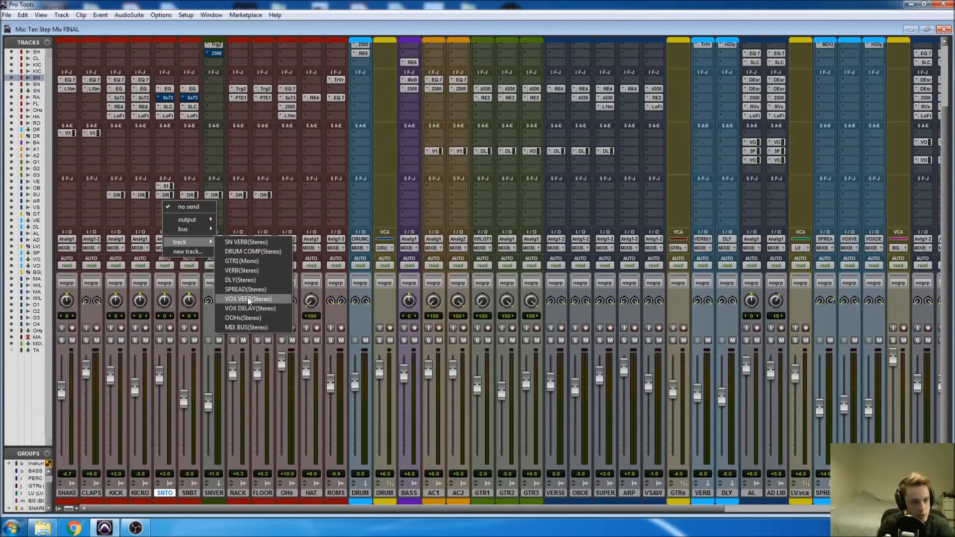
left_click(247, 271)
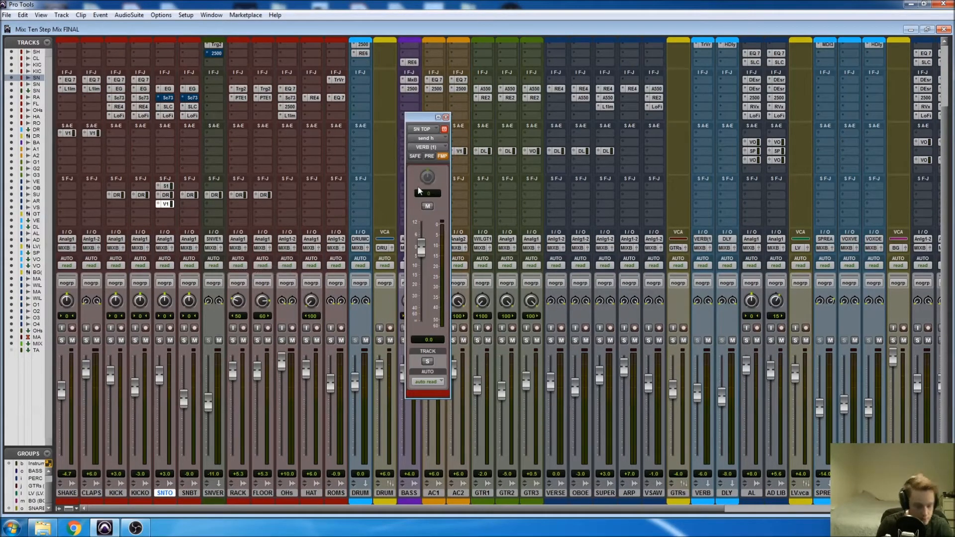
key("ctrl+equal")
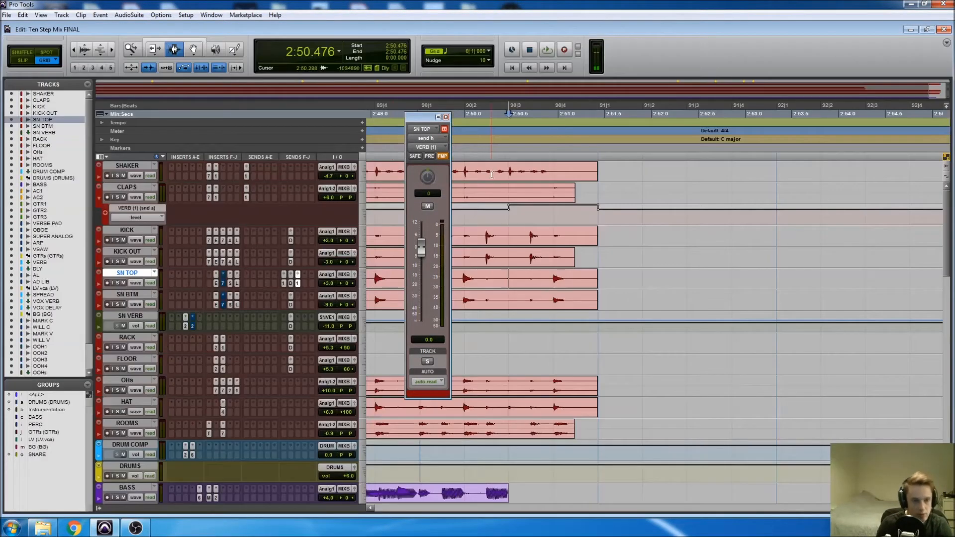
left_click(446, 117)
- Show the VERB (1) send level automation on SN TOP and raise it from 2:50.476 to 2:51.428
left_click(135, 283)
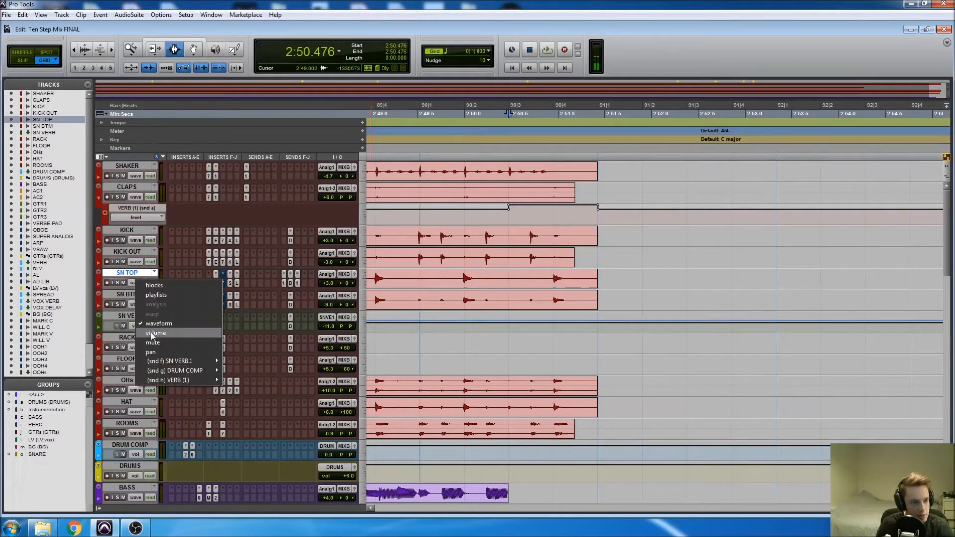
mouse_move(192, 379)
left_click(237, 380)
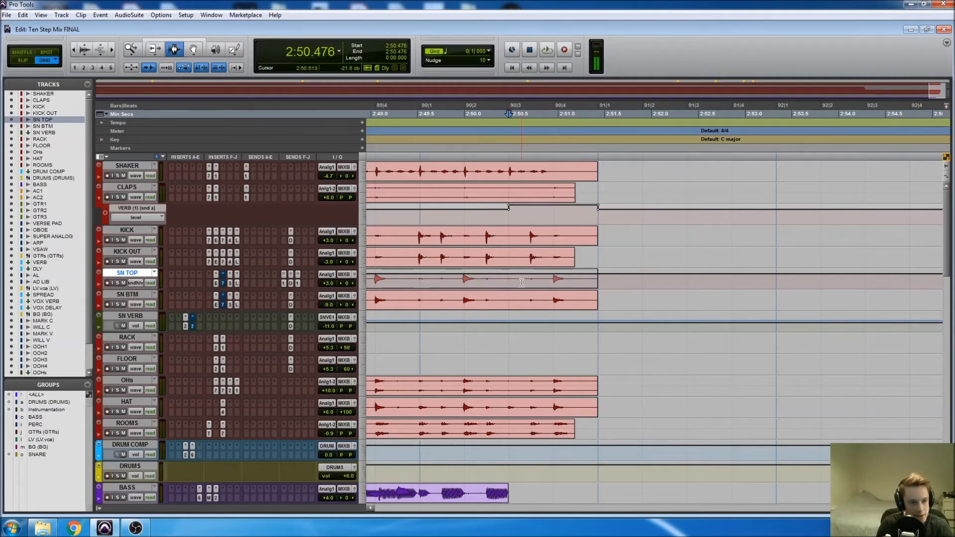
left_click_drag(518, 281, 564, 282)
key("F6")
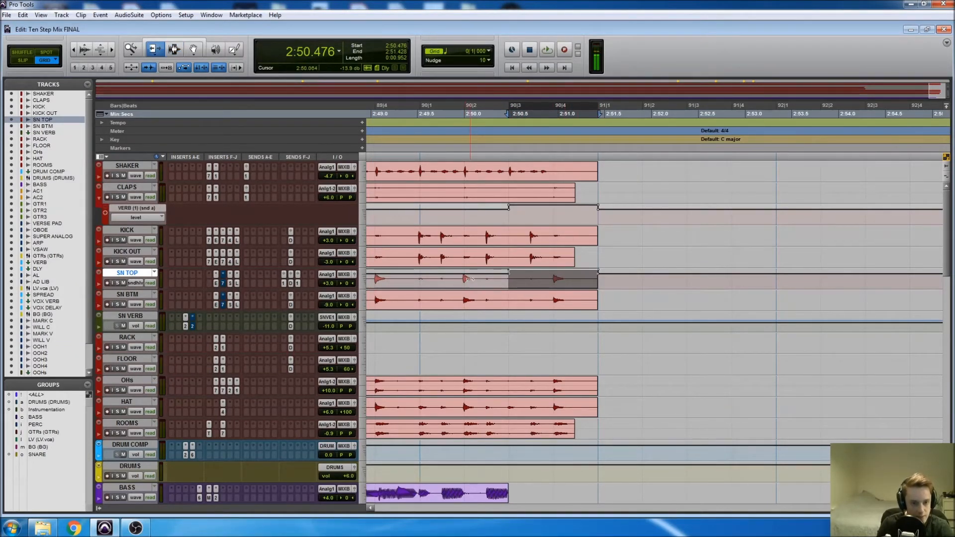
- Pull the SN TOP VERB send level all the way down for everything before 2:50.476
key("r")
key("r")
key("r")
key("r")
key("r")
key("r")
left_click_drag(470, 279, 473, 290)
- Play back the reverb tail at the song's ending from 2:51.428
key("F7")
left_click(593, 280)
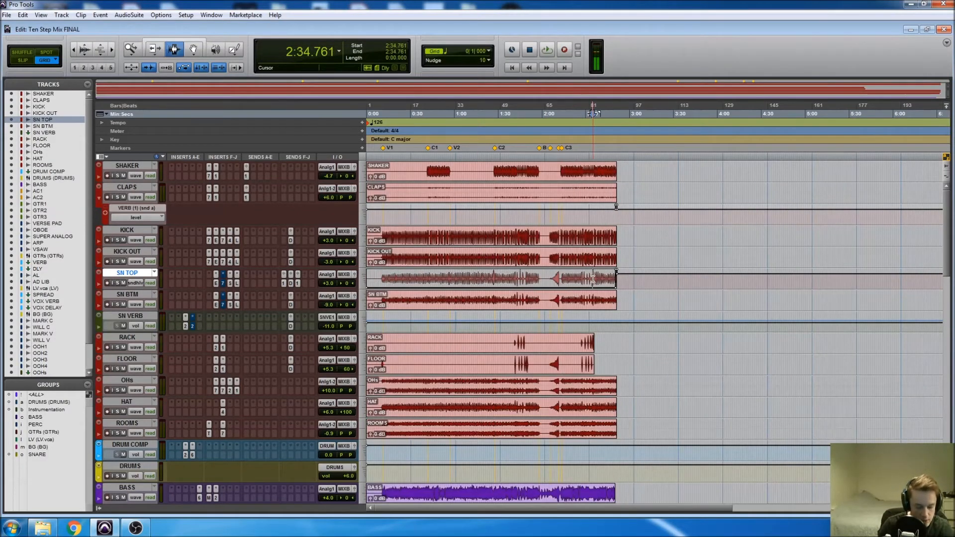
key("t")
key("t")
key("t")
key("t")
left_click(645, 279)
key("space")
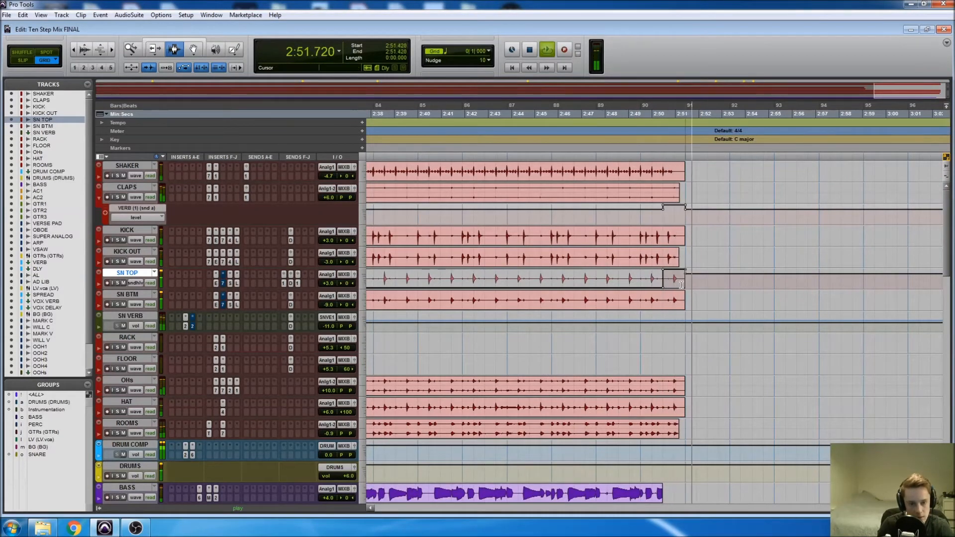
key("t")
key("t")
key("space")
- Trim down the SN TOP VERB send level over the final beats and check it by playing from 2:50.000
key("F6")
left_click_drag(608, 270, 610, 273)
key("space")
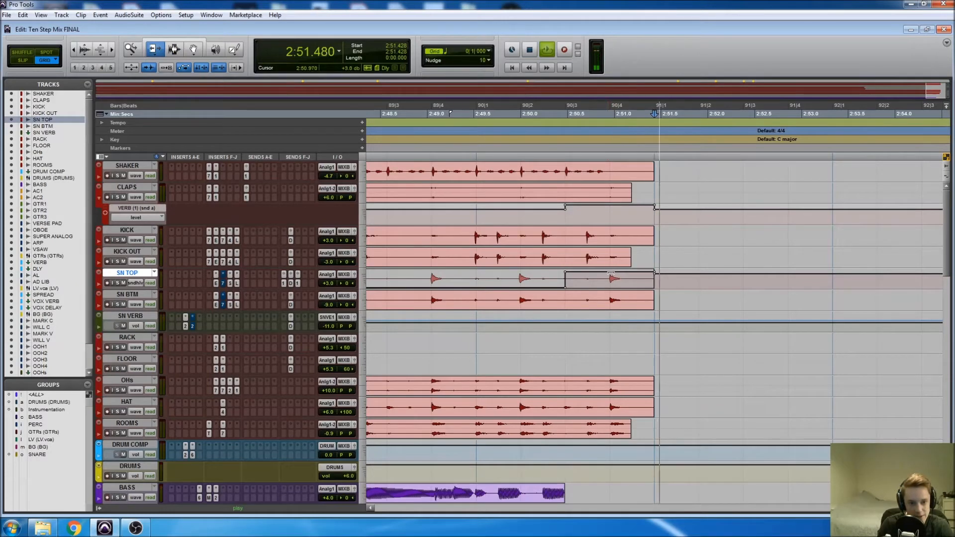
key("space")
key("F7")
left_click(532, 279)
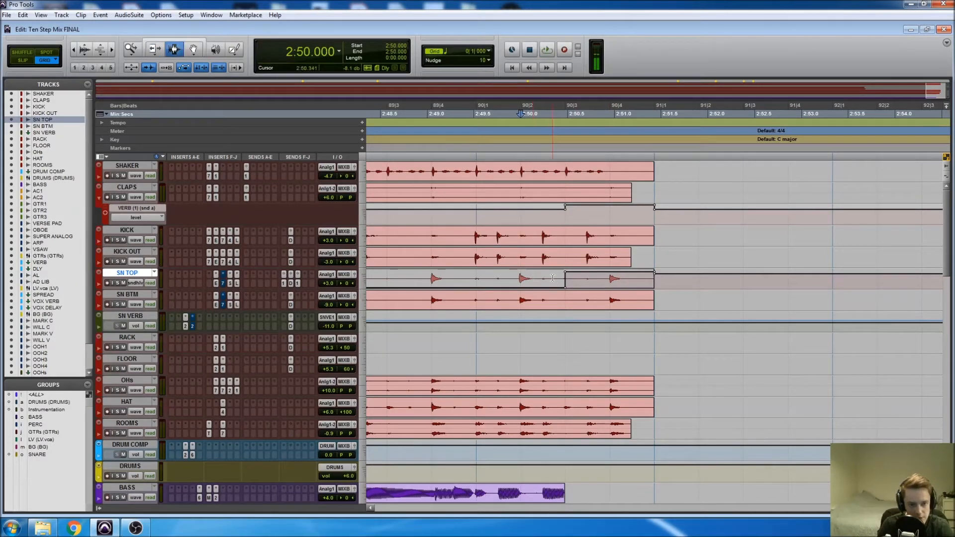
key("space")
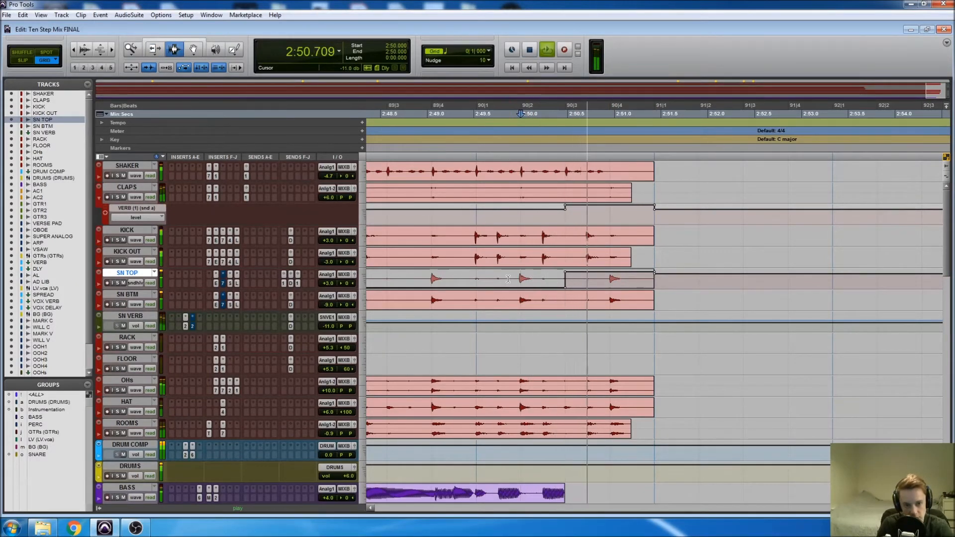
key("space")
- Lower the SN TOP VERB send level over the final beats to about -0.1 dB and play back from 2:50.000
key("F6")
left_click_drag(616, 277, 616, 280)
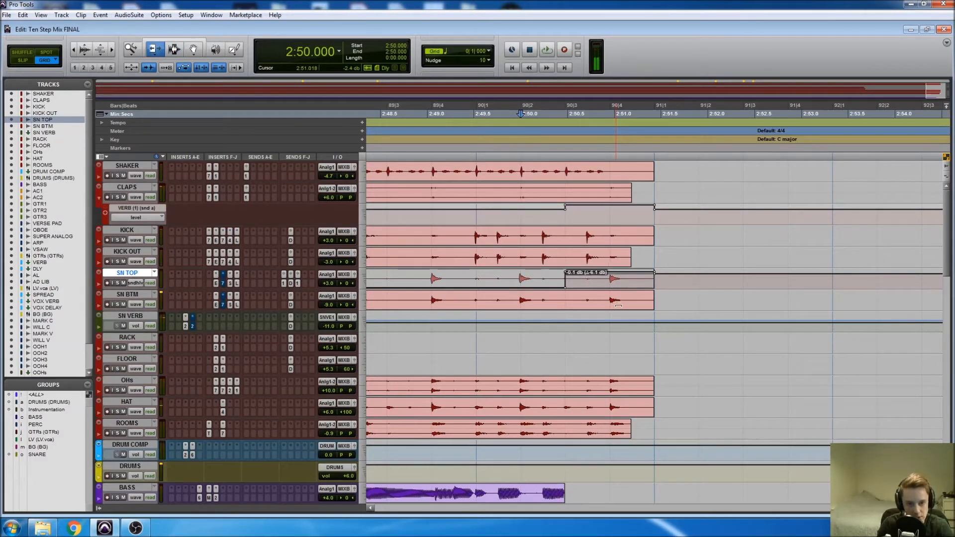
left_click_drag(617, 303, 616, 304)
key("space")
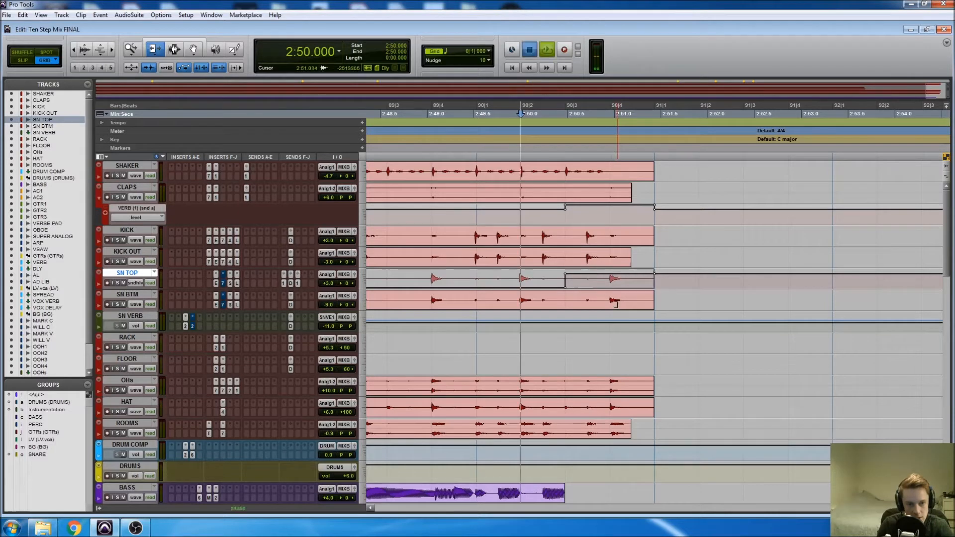
key("space")
key("r")
key("r")
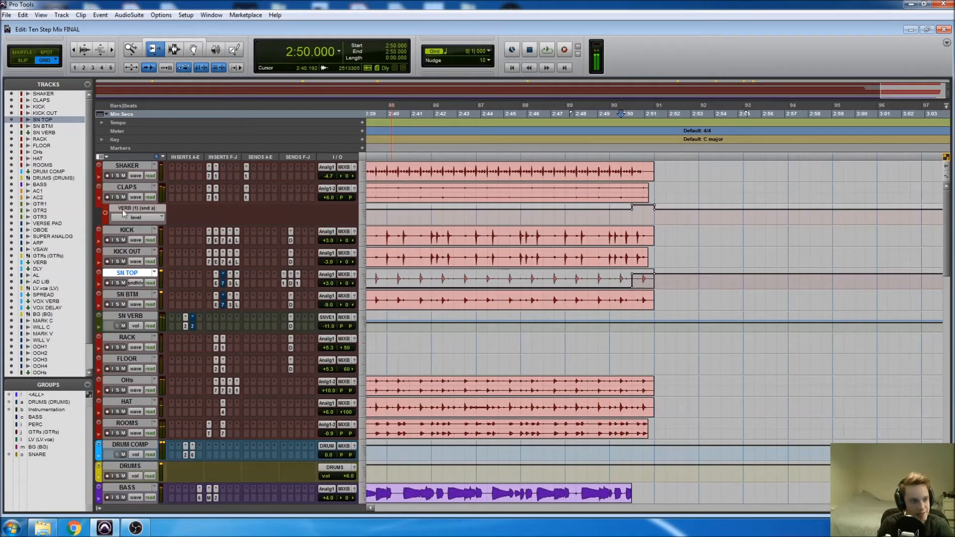
- Create a new stereo aux input track named EX VERB, fed by a new send from the CLAPS track
left_click(128, 189)
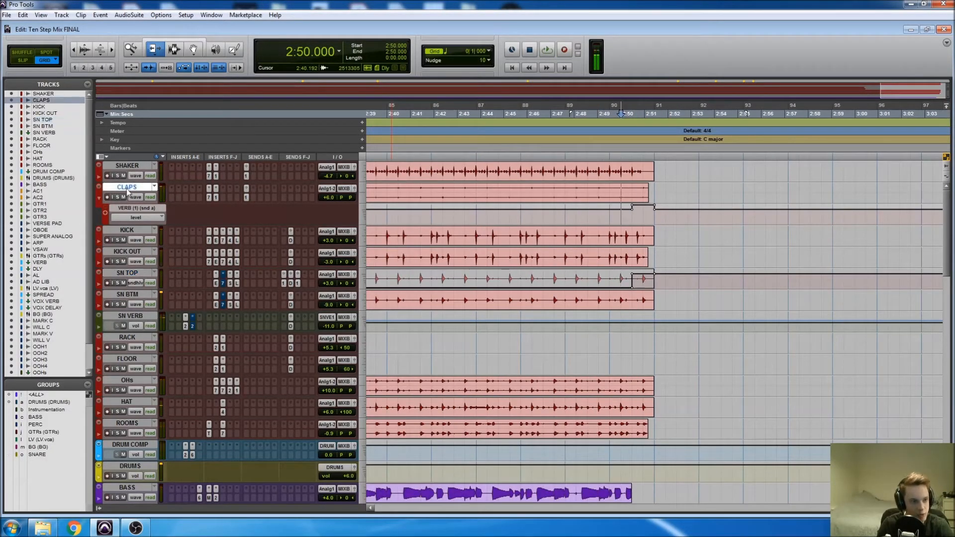
left_click(256, 199)
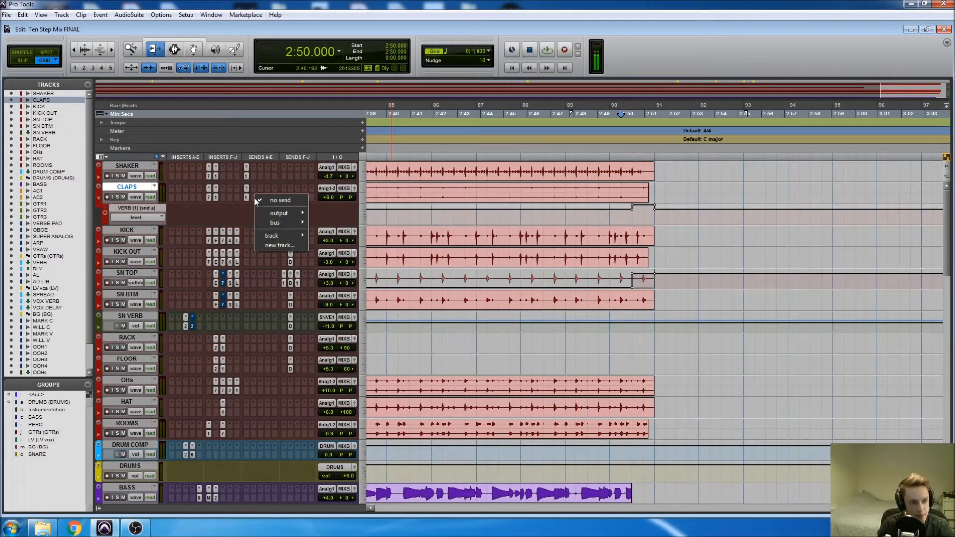
left_click(276, 246)
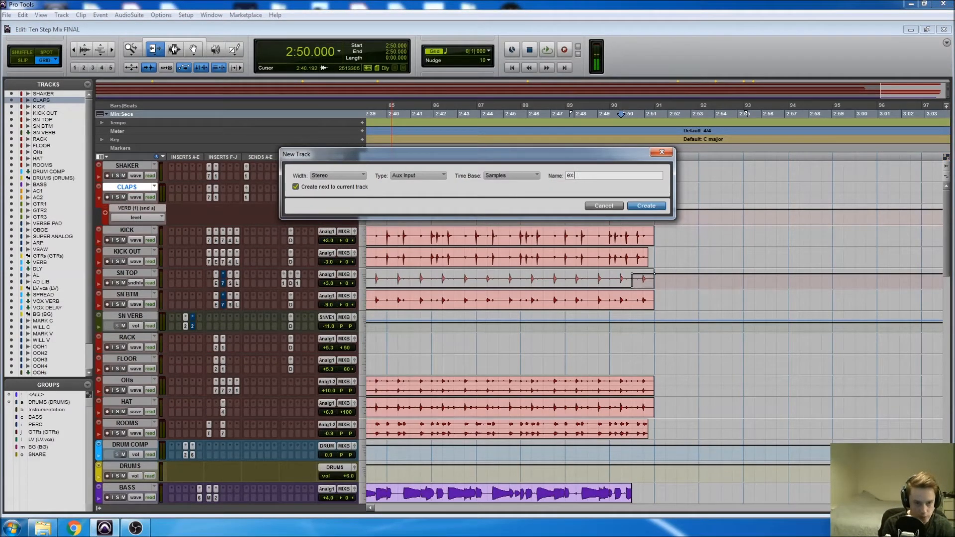
type("EX VER")
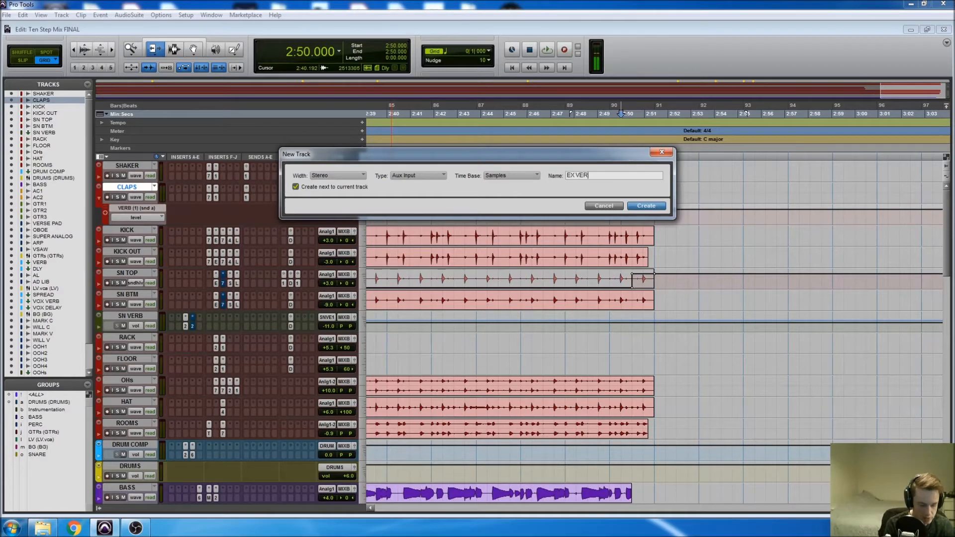
type("B")
key("Return")
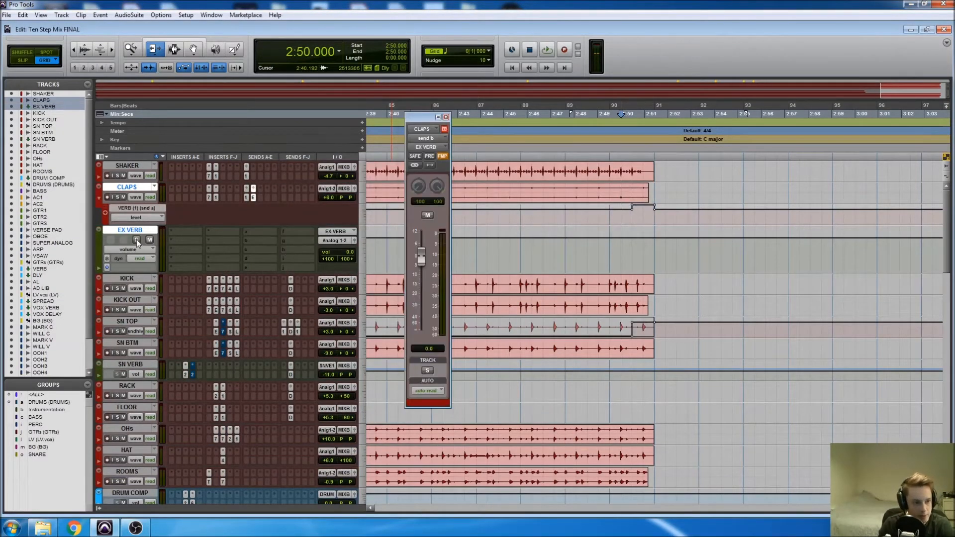
- Route the EX VERB track's output to the MIX BUS track
left_click(324, 241)
mouse_move(365, 278)
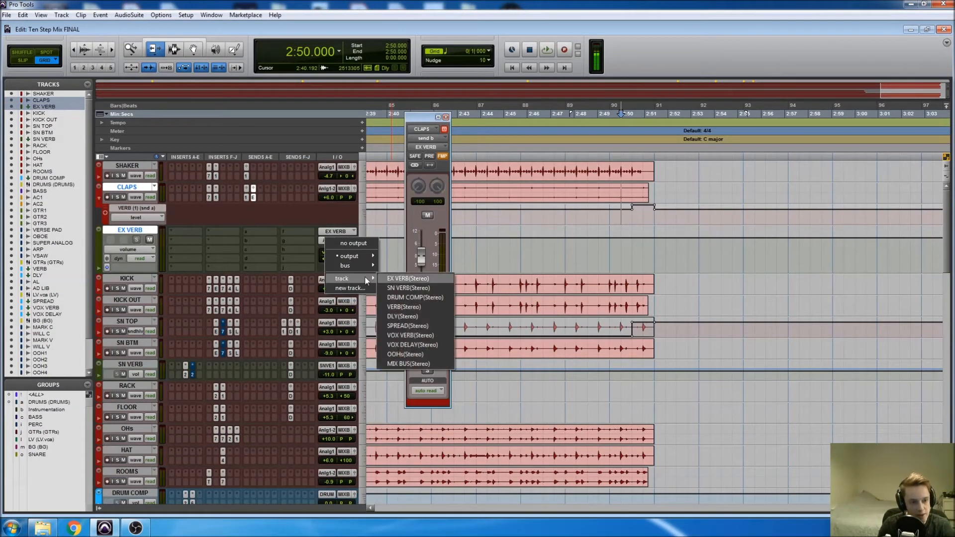
left_click(399, 365)
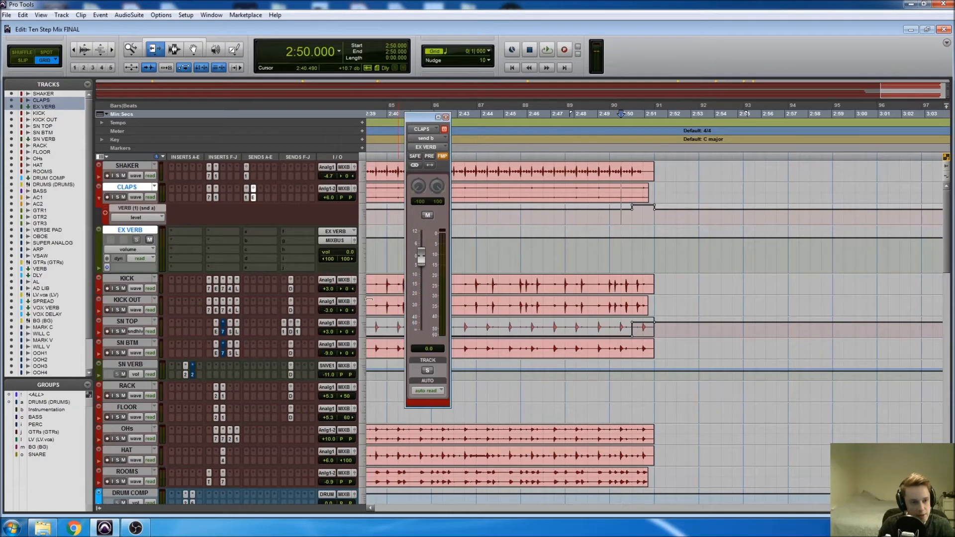
- Insert the stereo TrueVerb reverb on the EX VERB track and load its Large Concert preset
left_click(209, 252)
mouse_move(249, 266)
mouse_move(315, 291)
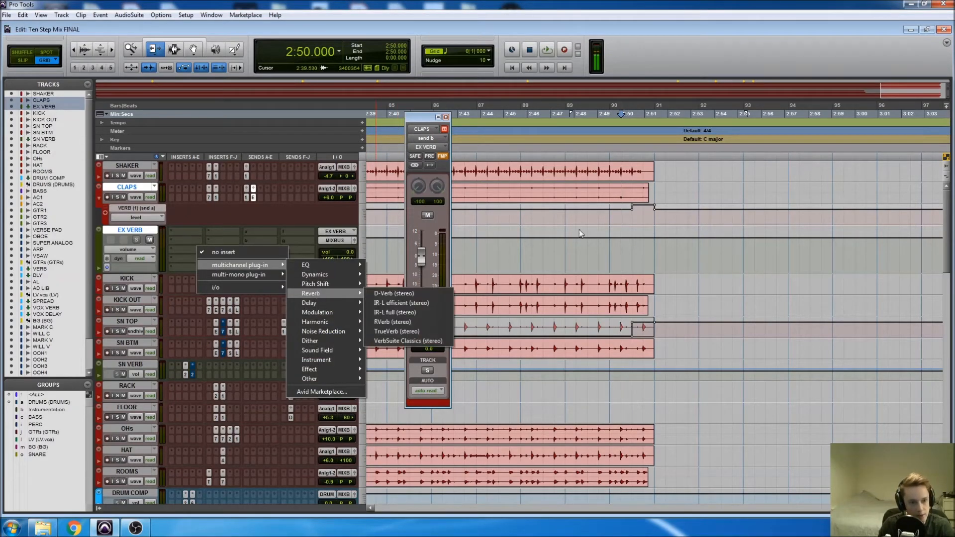
left_click(392, 332)
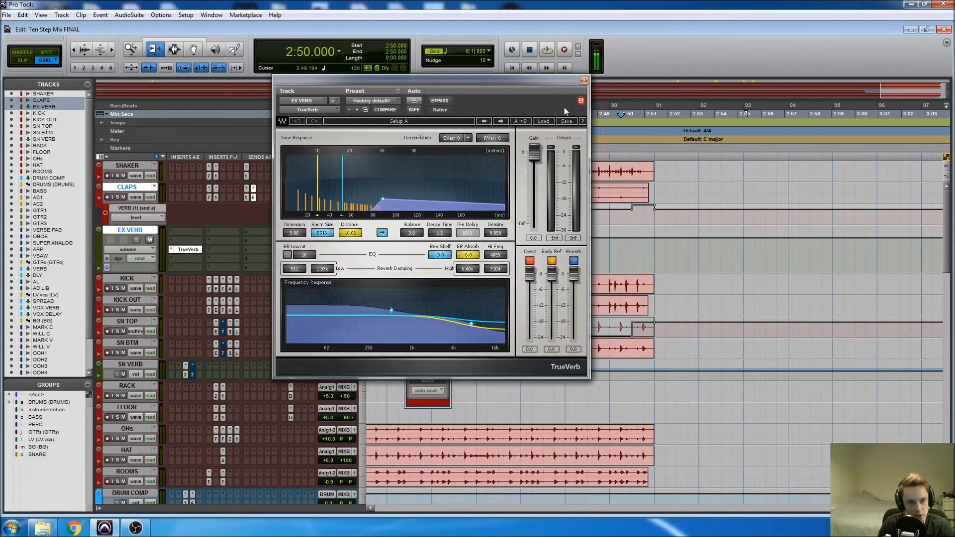
left_click(545, 120)
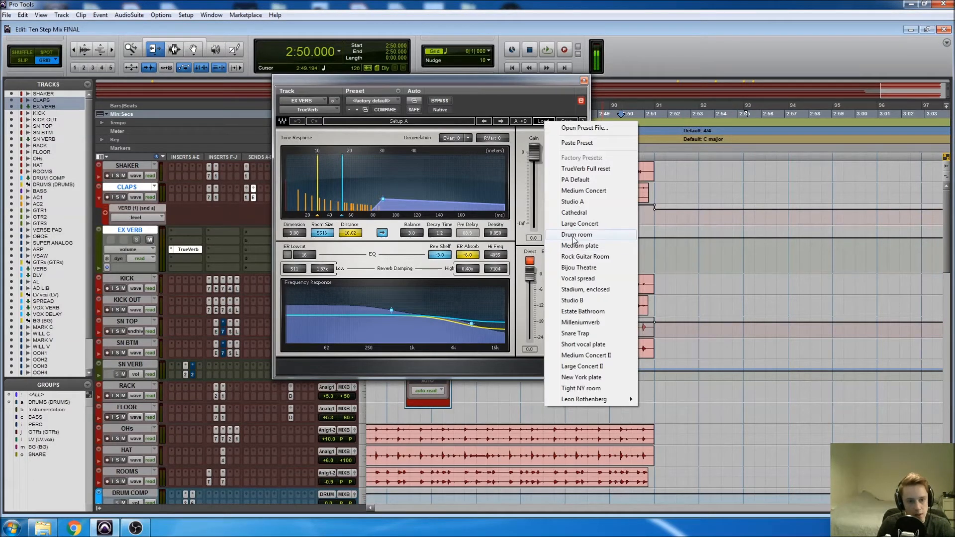
left_click(580, 224)
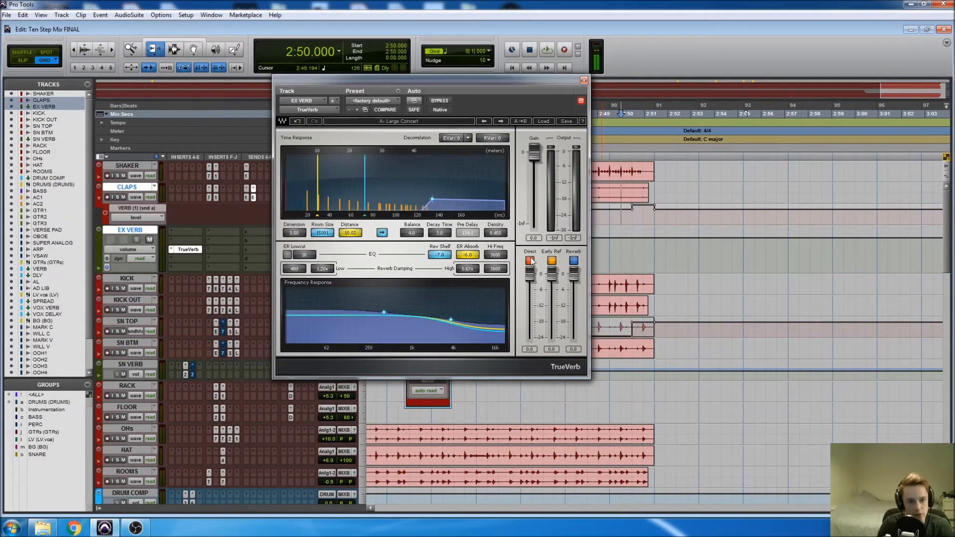
left_click(584, 81)
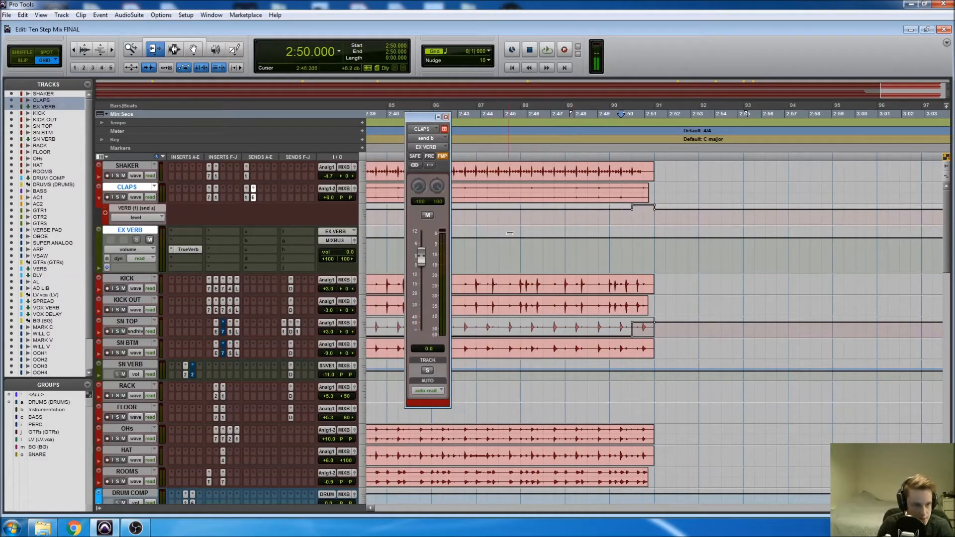
- Show the CLAPS send level to EX VERB in the automation lane and pull it all the way down
left_click(138, 218)
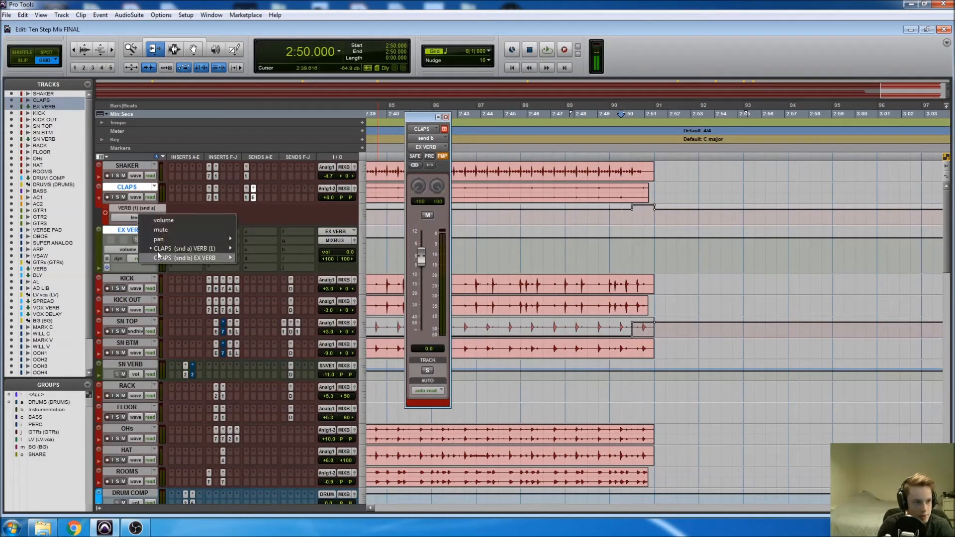
left_click(270, 259)
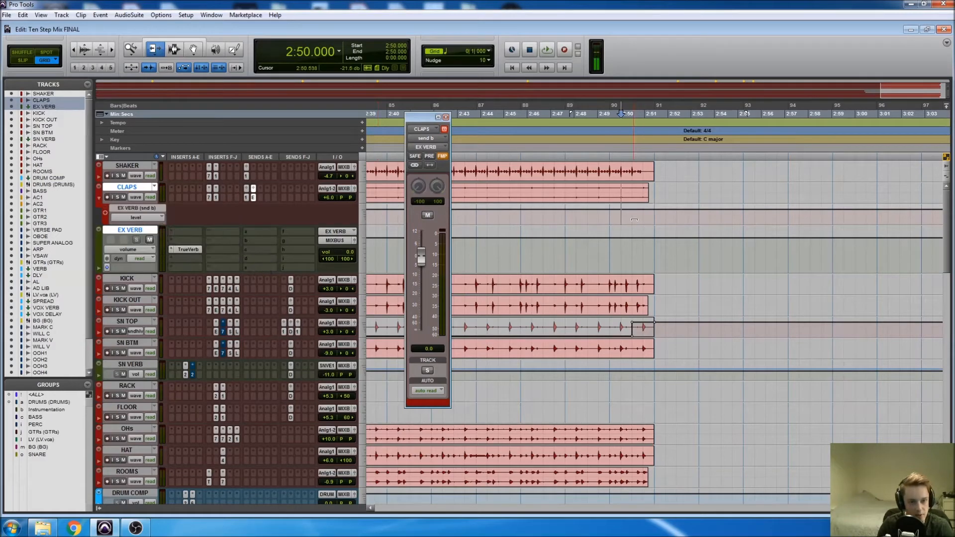
left_click_drag(694, 213, 693, 236)
- Raise the CLAPS send level to EX VERB to +12.0 dB from 2:50.476 to 2:51.428 and play back the ending
key("F7")
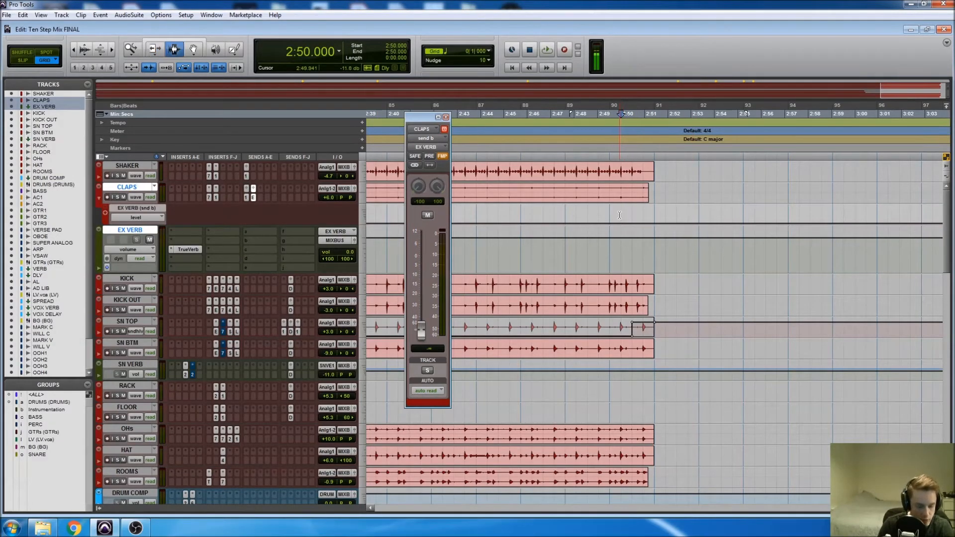
left_click(612, 216)
key("space")
key("space")
mouse_move(633, 216)
left_mouse_down()
mouse_move(649, 216)
mouse_move(641, 205)
left_mouse_up()
key("F6")
key("space")
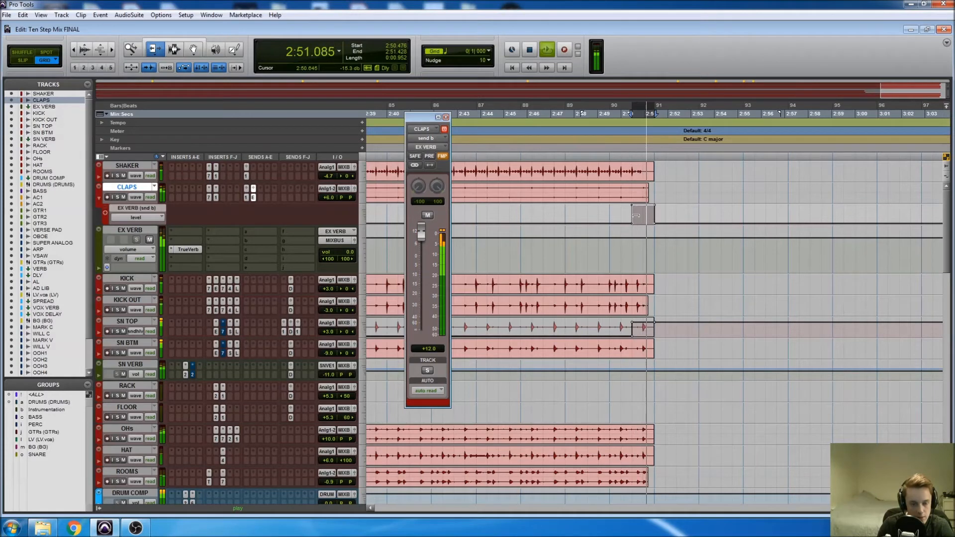
key("space")
- Play back the song's ending from 2:48.095 to check the extra reverb on the claps
key("F7")
left_click(577, 213)
key("space")
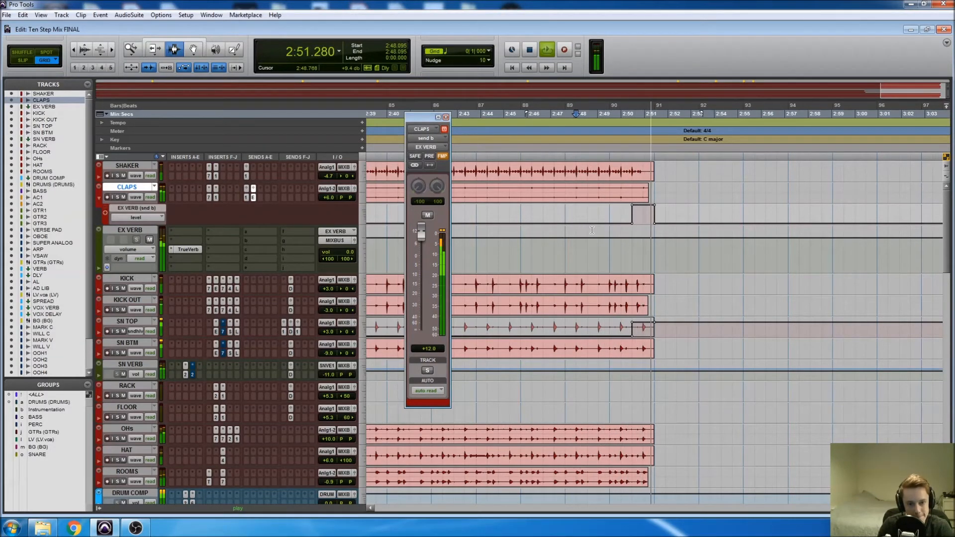
key("space")
- Close the CLAPS send window and reduce the EX VERB track's height to match its neighbouring tracks
left_click(446, 117)
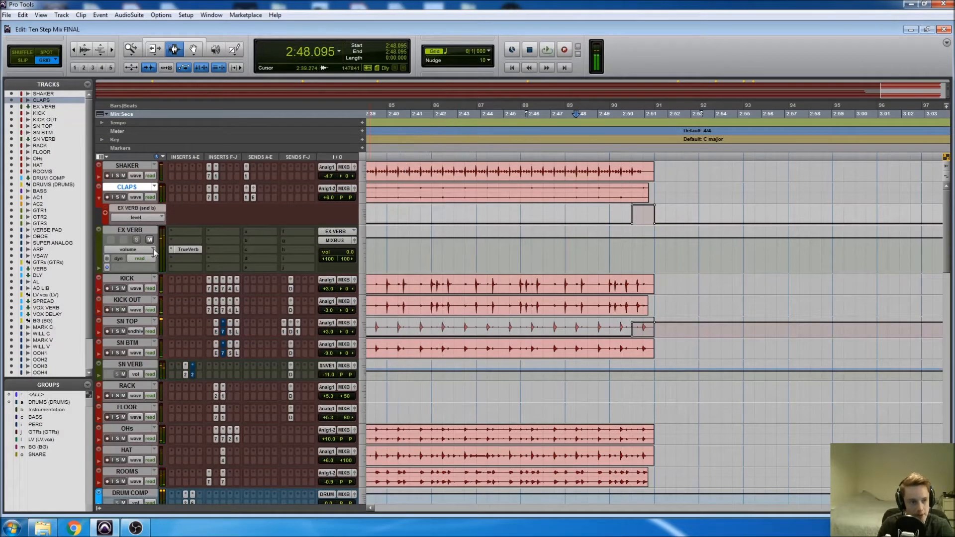
left_click_drag(112, 265, 118, 241)
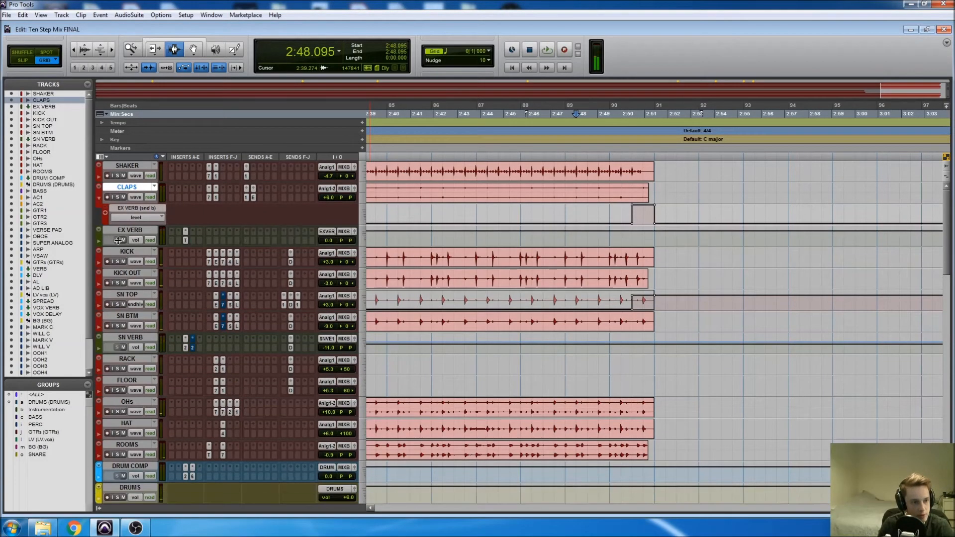
- Look through all tracks in the full-song arrangement and locate the passage around the BUILD and C3 markers
left_click(525, 297)
scroll(525, 299, "down", 5)
key("r")
key("r")
key("r")
key("r")
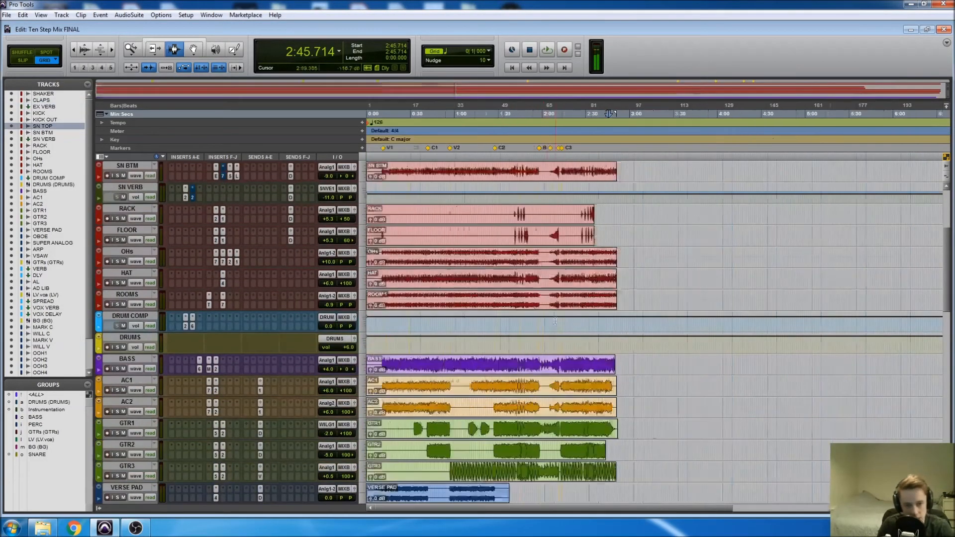
scroll(508, 322, "down", 7)
scroll(508, 322, "down", 7)
scroll(518, 293, "up", 6)
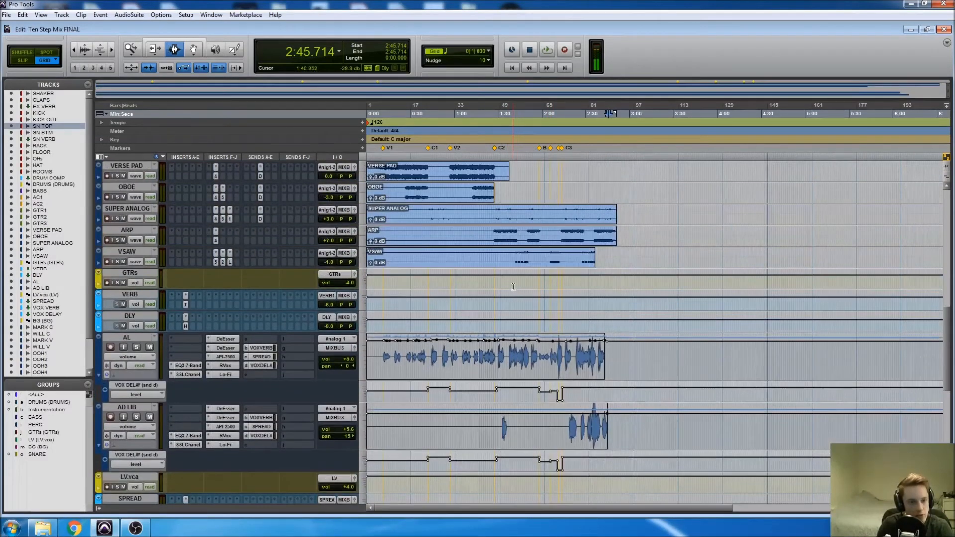
scroll(542, 245, "up", 3)
left_click(541, 244)
key("t")
key("t")
key("t")
key("t")
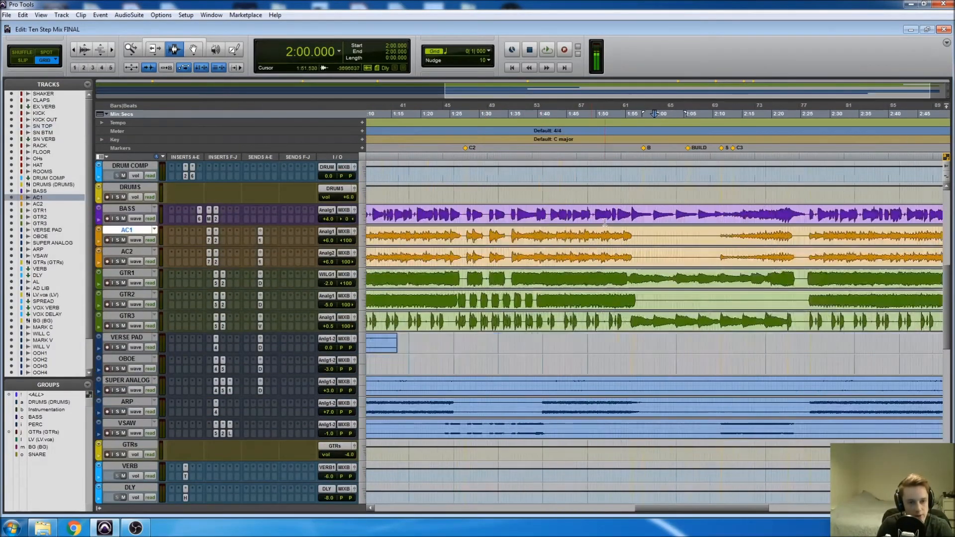
- Play back the end of the BUILD section through the STOP marker from 2:10.952
left_click(697, 218)
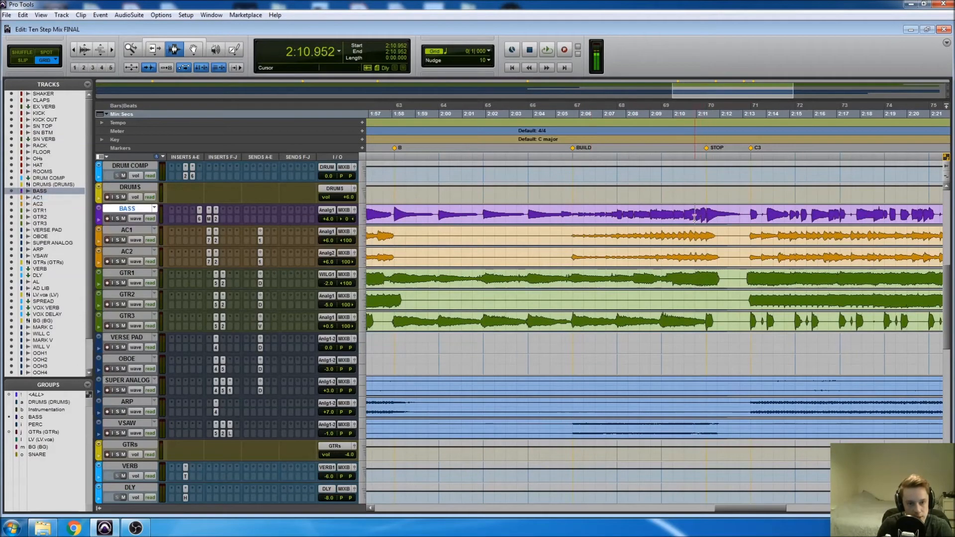
key("space")
left_click(727, 241)
key("t")
key("t")
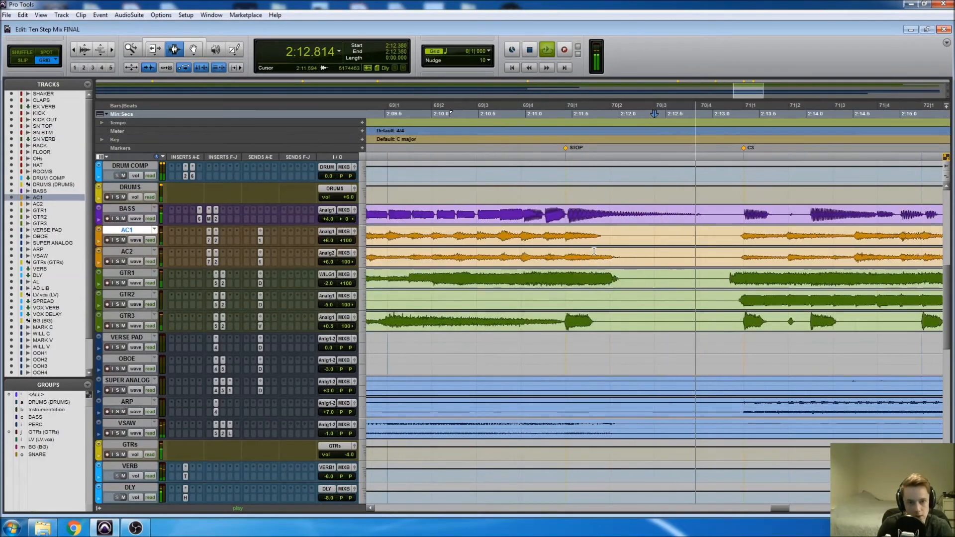
key("space")
- Pull the VERB and DLY track volumes all the way down between the STOP and C3 markers, 2:11.428 to 2:13.333
left_click(564, 239)
scroll(565, 240, "down", 6)
scroll(564, 240, "down", 3)
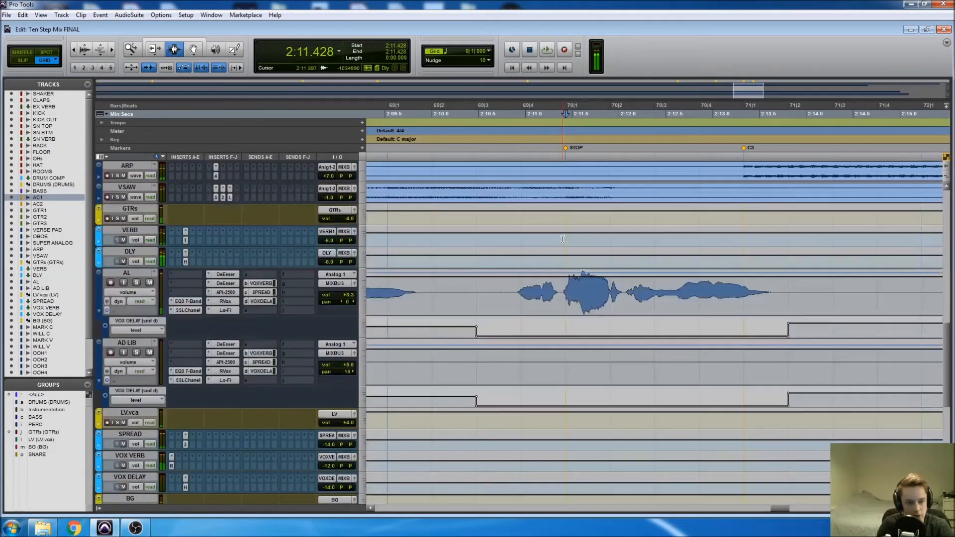
left_click_drag(565, 232, 740, 245)
key("F6")
key("space")
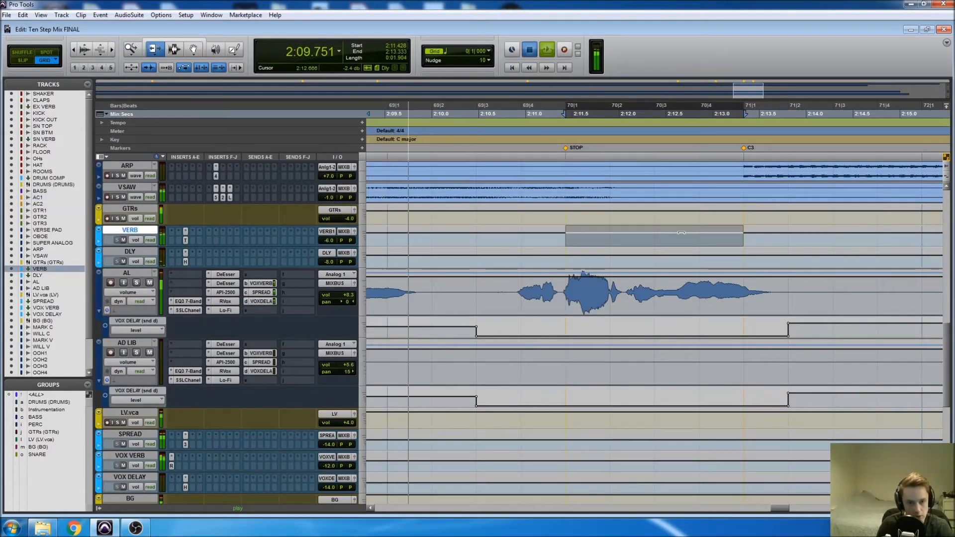
key("space")
left_click_drag(658, 238, 658, 269)
key("semicolon")
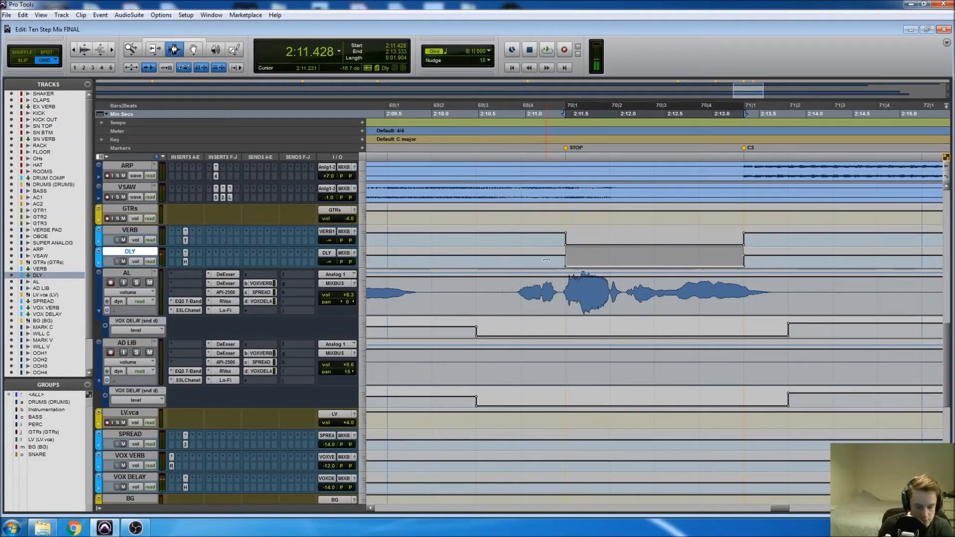
left_click_drag(547, 261, 548, 269)
- Play back the stop section from 2:10.952 to check the muted reverb and delay
key("F7")
left_click(549, 239)
key("space")
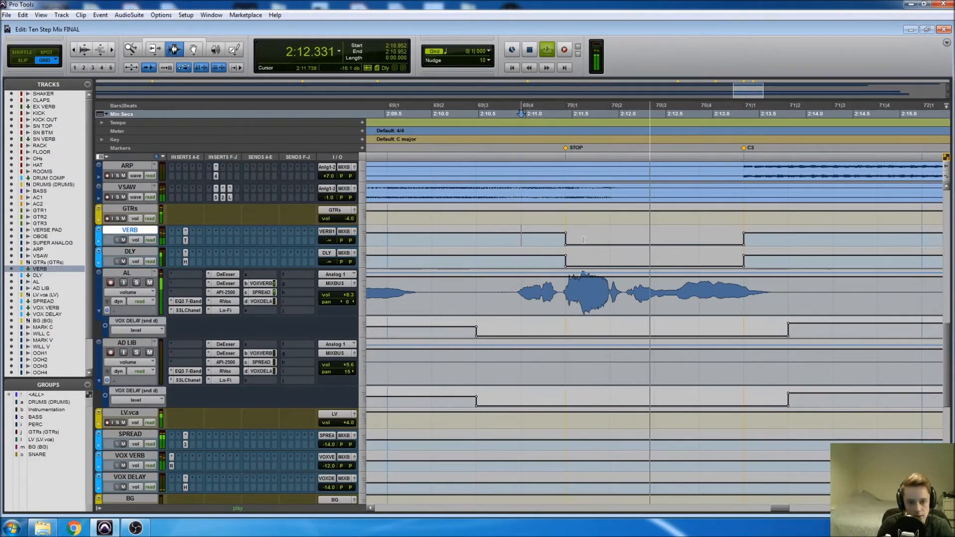
left_click(644, 238)
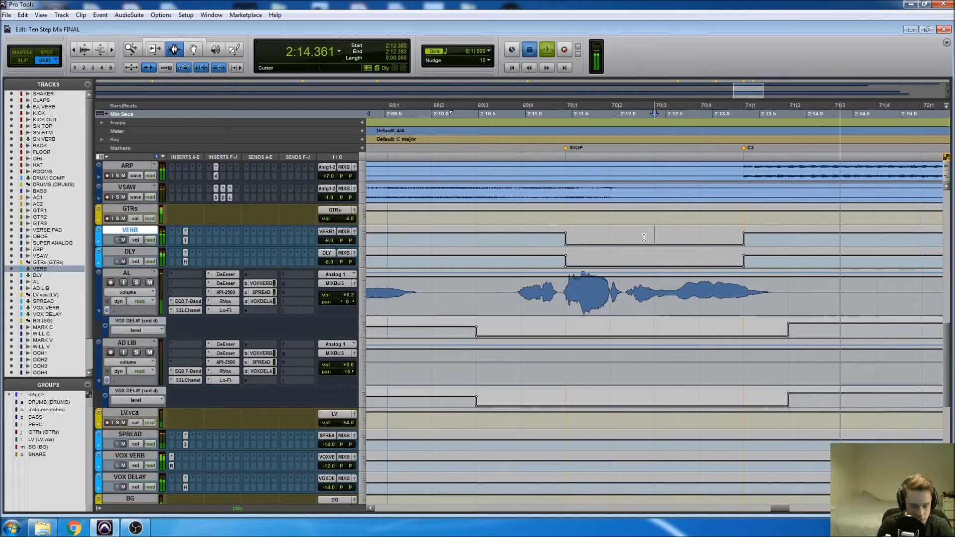
key("space")
- Play the whole song from near its start and examine the channel levels across all tracks in the Mix window
key("r")
key("r")
key("r")
key("r")
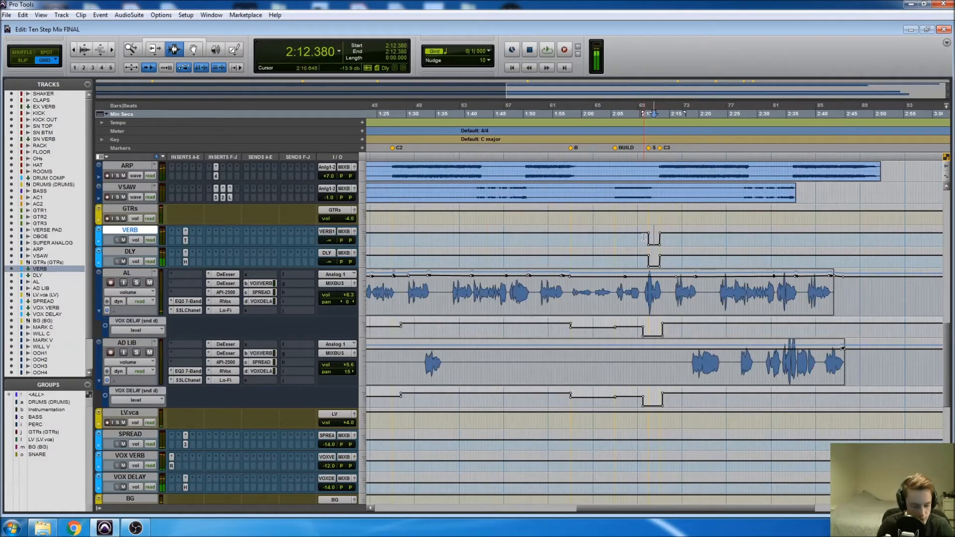
left_click(643, 223)
key("r")
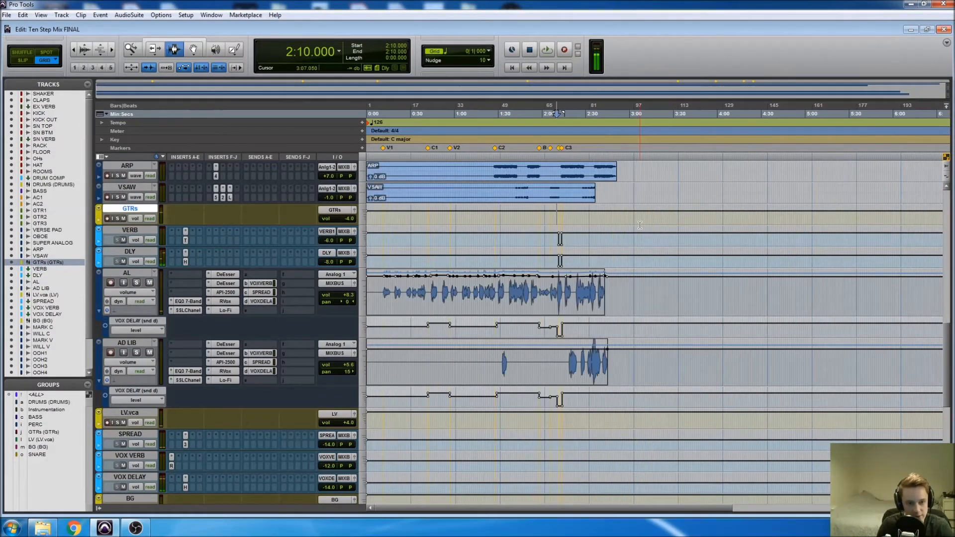
scroll(640, 225, "up", 5)
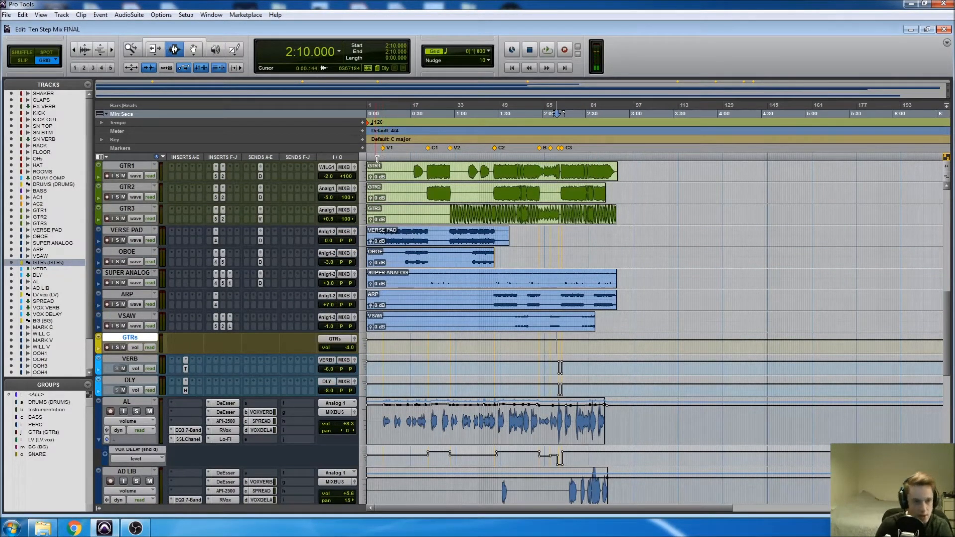
left_click(372, 152)
key("ctrl+equal")
key("space")
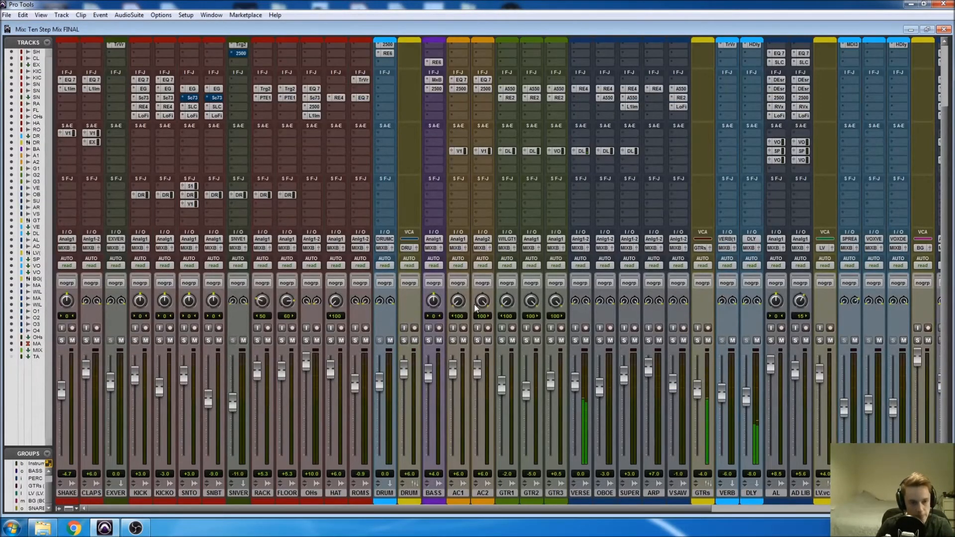
scroll(537, 345, "right", 10)
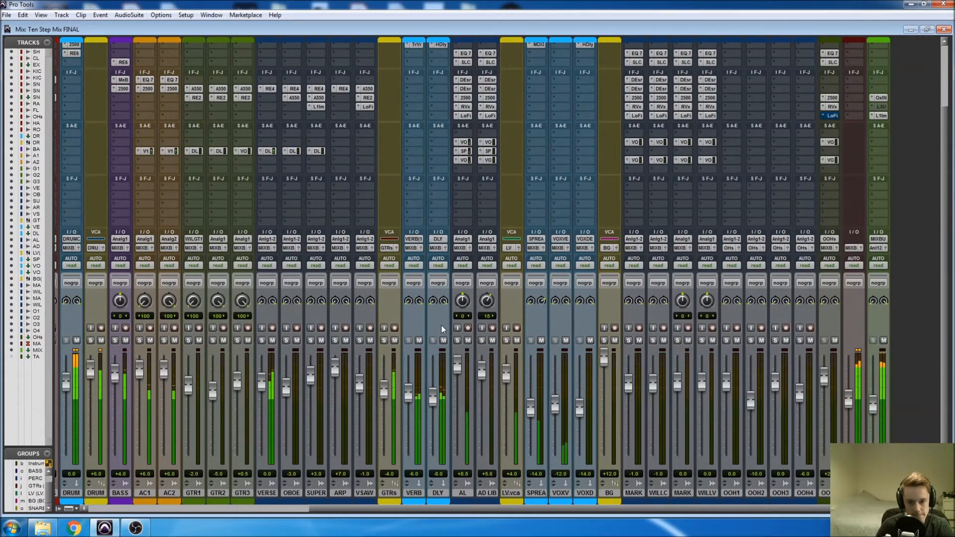
scroll(440, 329, "left", 10)
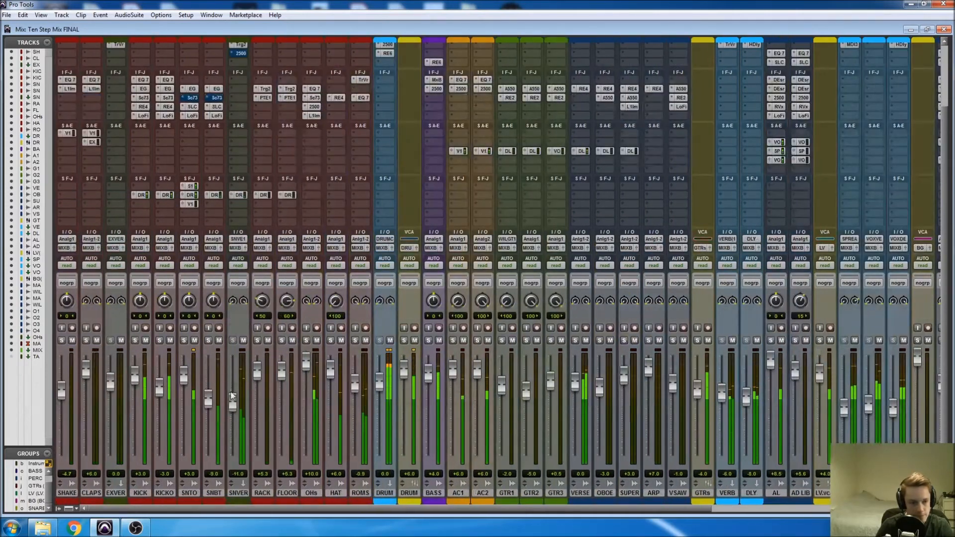
- Mute the SN VERB track and pull its fader all the way down
left_click(243, 340)
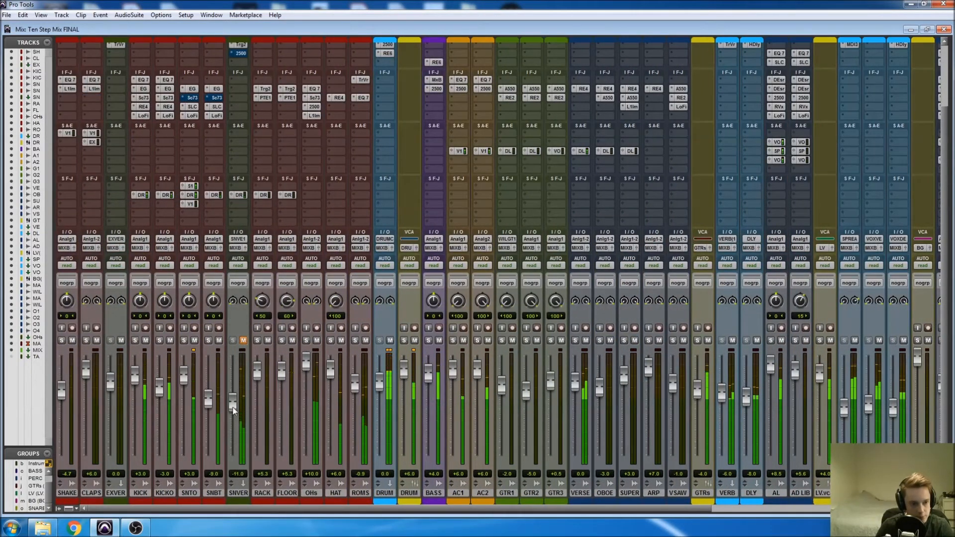
left_click_drag(233, 403, 233, 460)
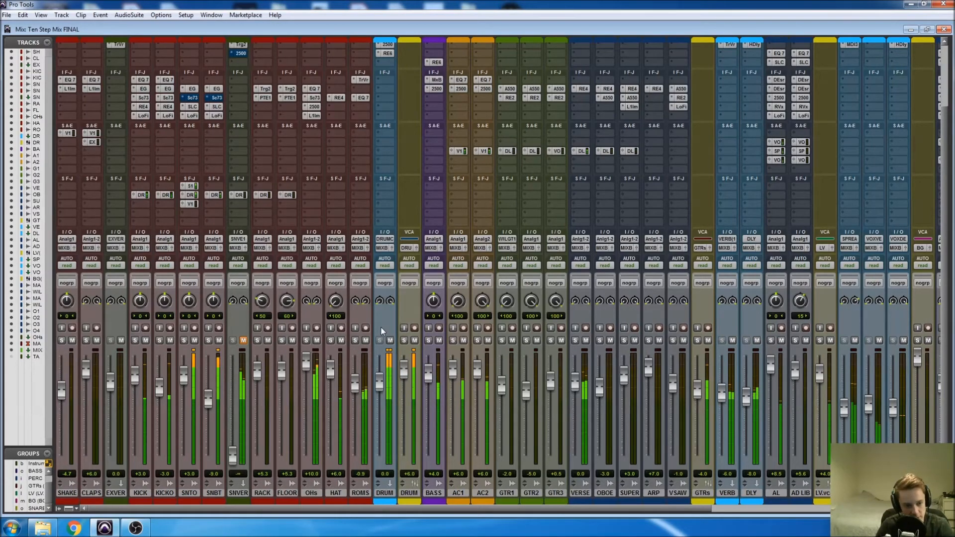
- Inspect the SSLComp compressor on the MIX BUS during playback and close its window
scroll(381, 326, "right", 5)
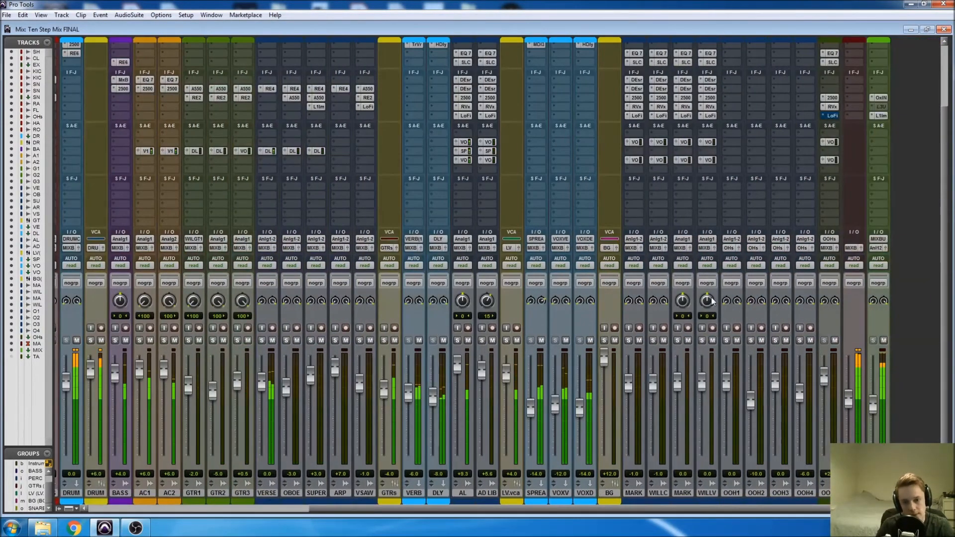
scroll(833, 297, "up", 3)
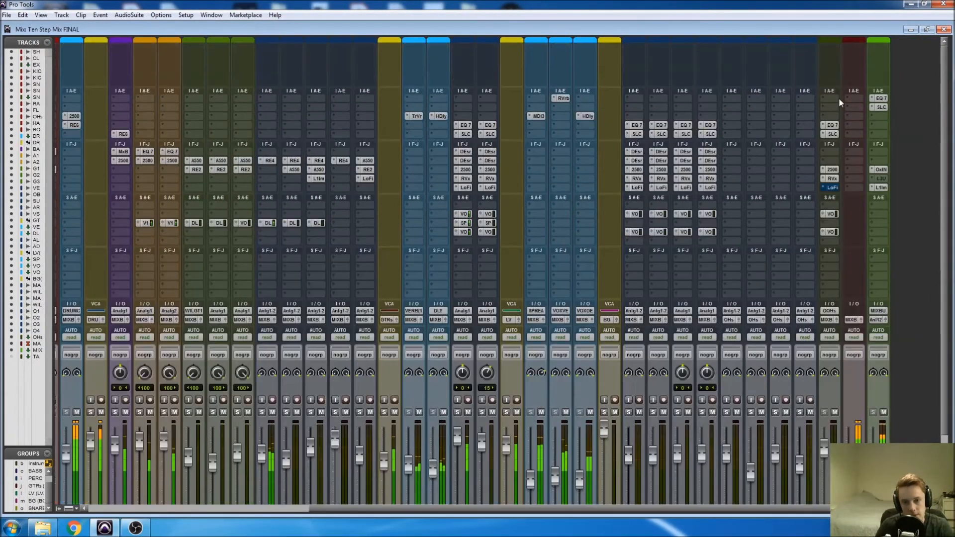
left_click(879, 107)
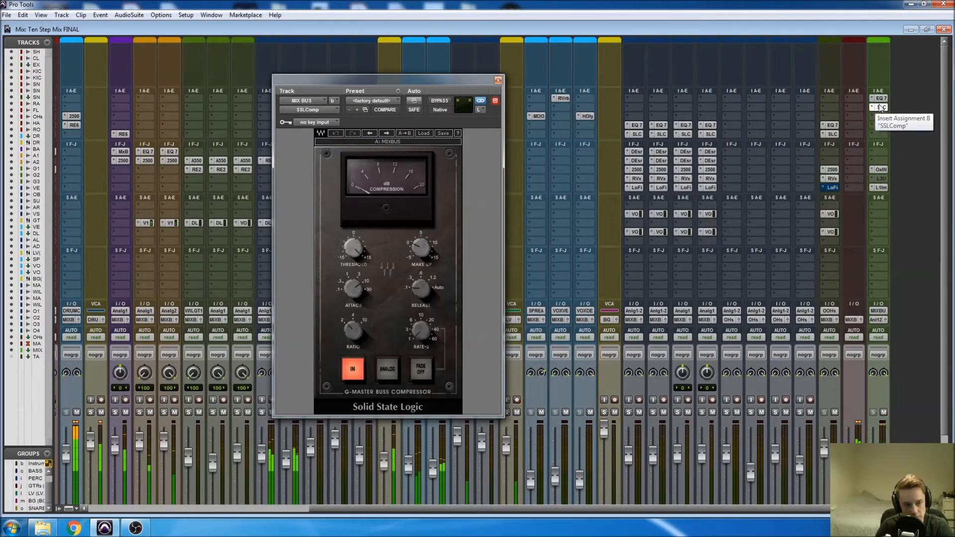
left_click(498, 80)
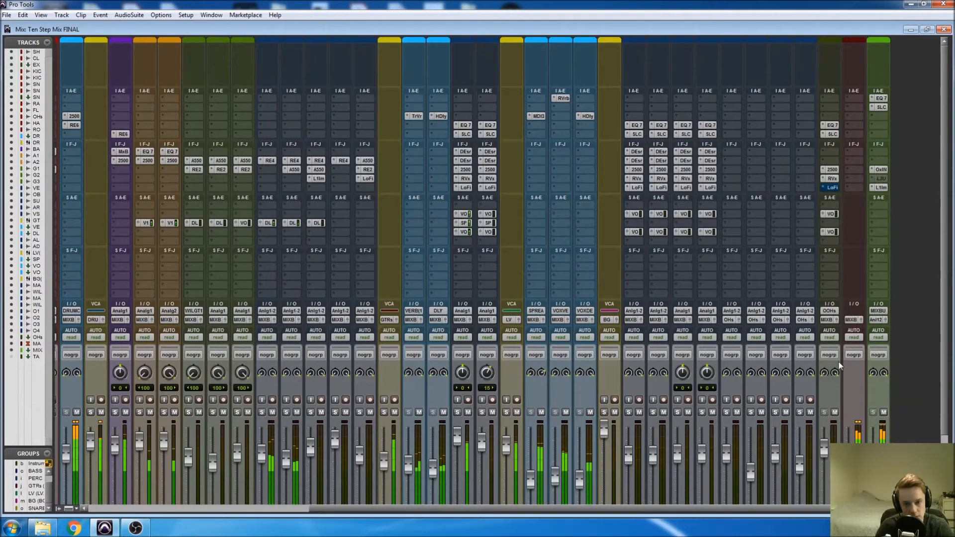
- Insert a stereo L1 limiter on the MASTER track and move its window clear of the drum channels
left_click(852, 189)
mouse_move(861, 204)
mouse_move(820, 213)
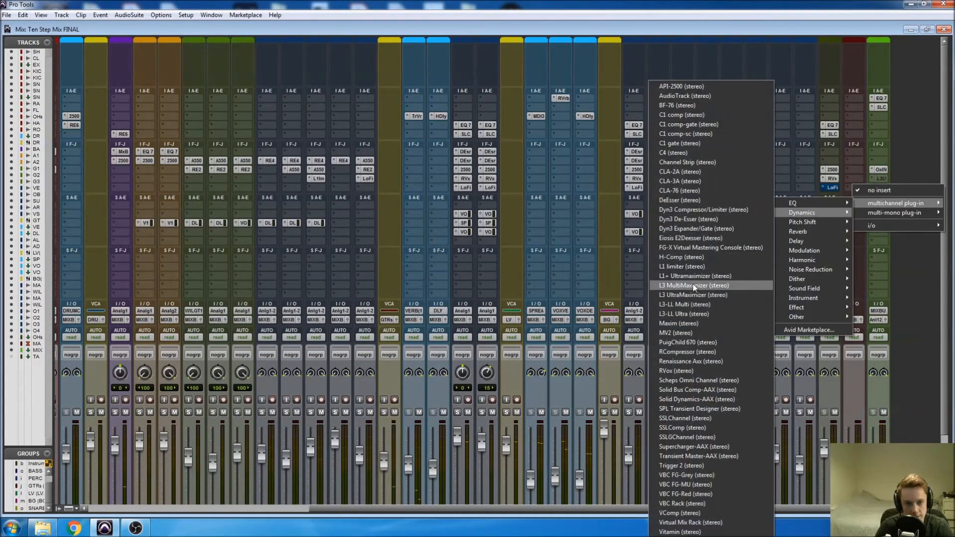
left_click(683, 267)
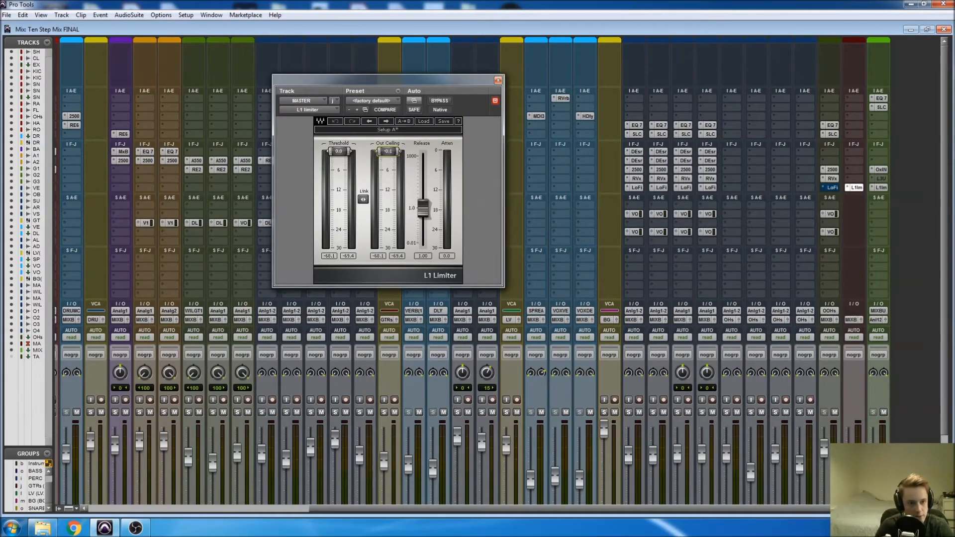
left_click_drag(369, 81, 617, 88)
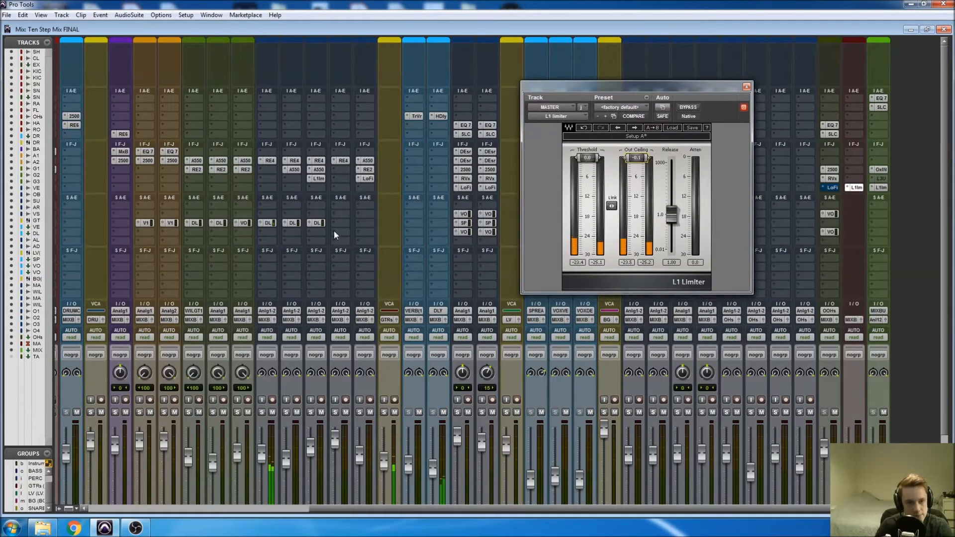
- Bypass the MASTER track's L1 limiter after watching its levels, close it and make the insert inactive
scroll(393, 376, "down", 3)
scroll(408, 387, "left", 5)
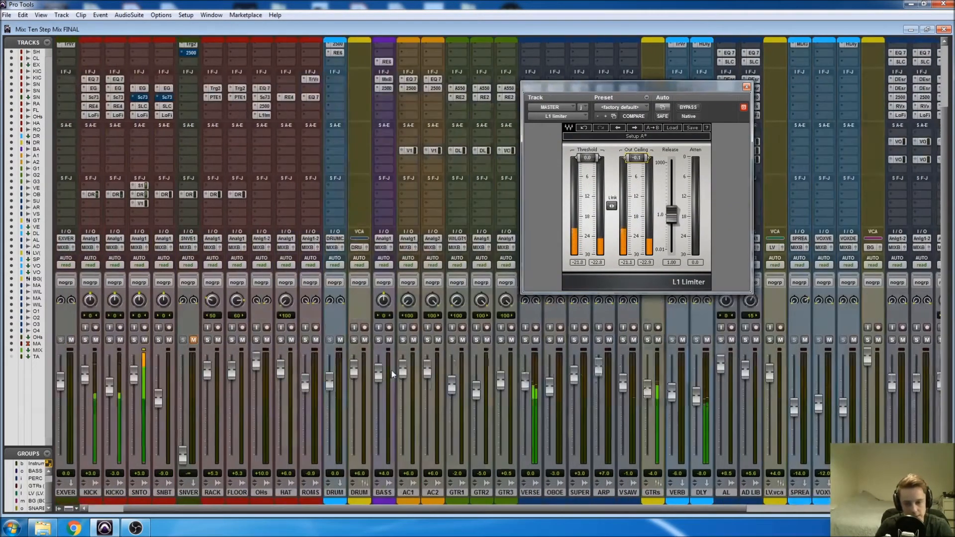
scroll(393, 374, "left", 1)
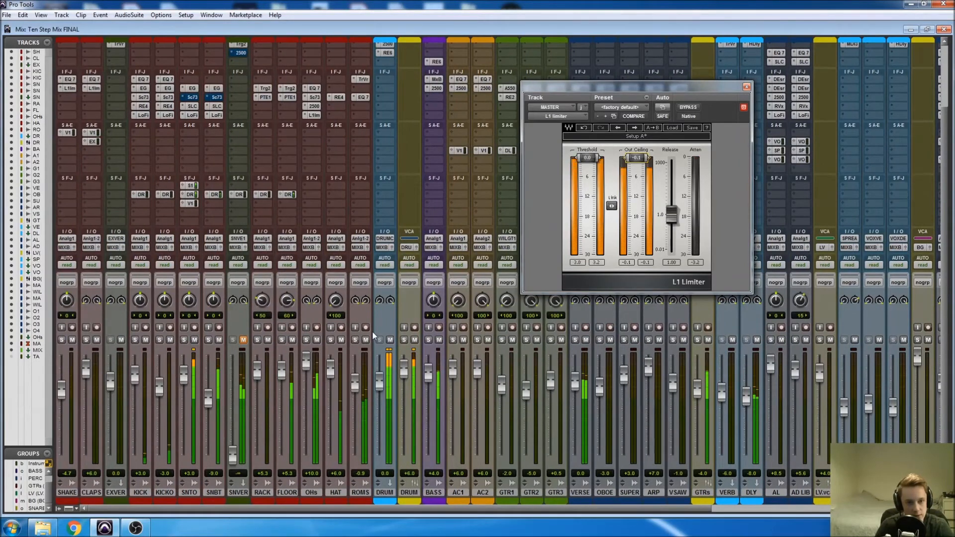
left_click(688, 108)
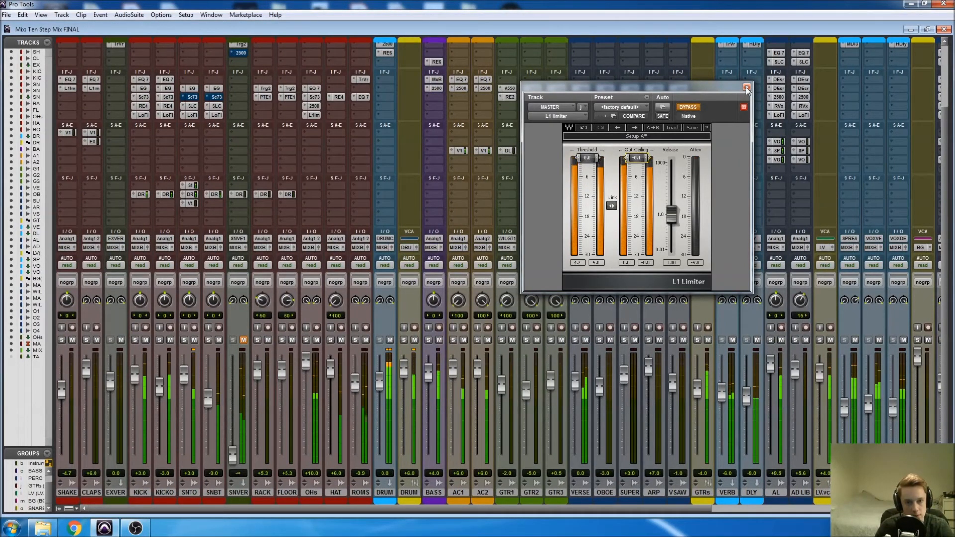
left_click(746, 86)
scroll(745, 131, "right", 5)
right_click(863, 119)
left_click(867, 124)
scroll(593, 260, "left", 6)
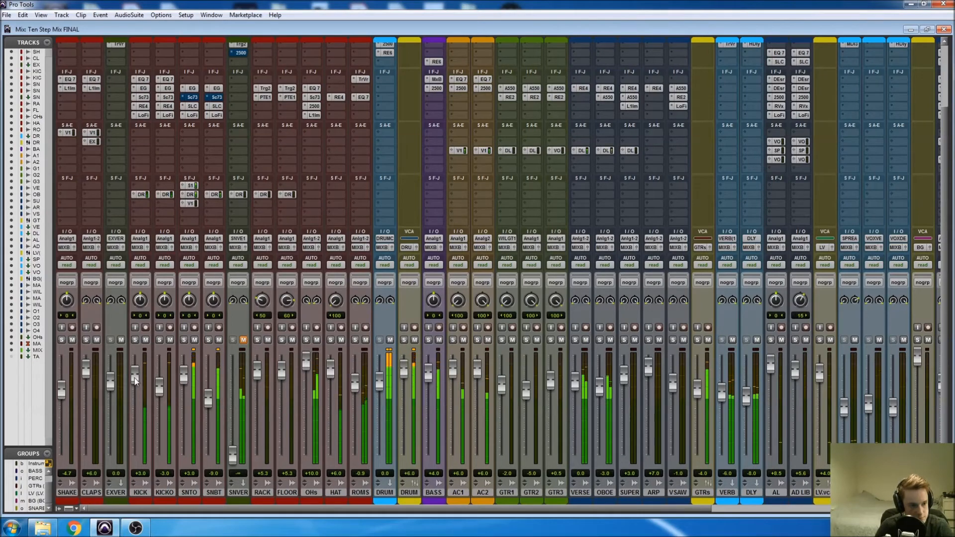
- Lower the SN TOP fader to +1.0 dB and settle the GTR2 fader at -6.0 dB
left_click_drag(183, 380, 186, 421)
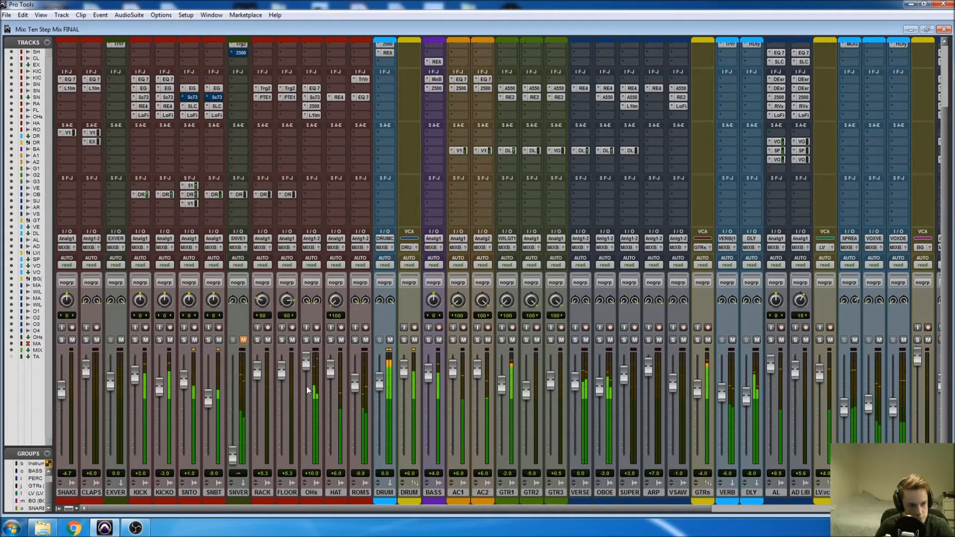
scroll(305, 386, "right", 5)
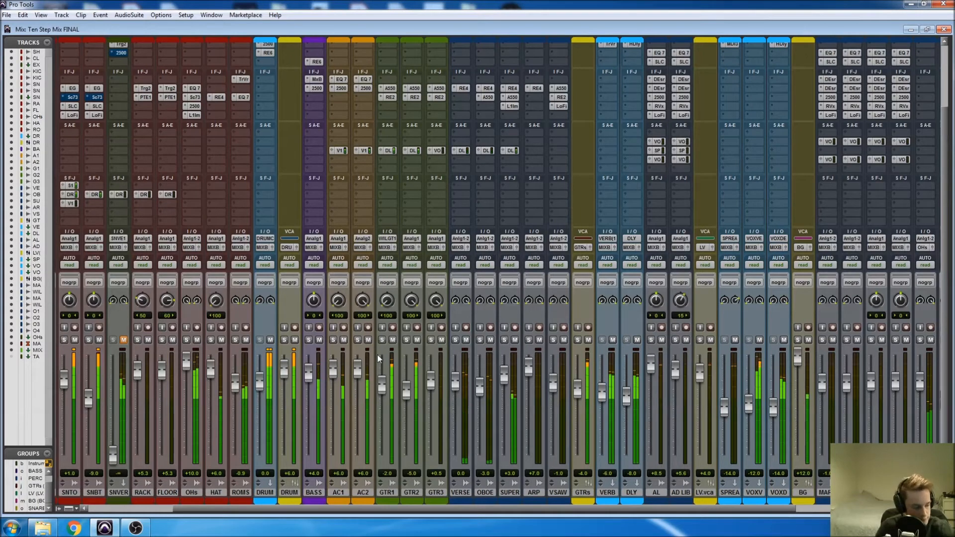
left_click_drag(406, 394, 407, 401)
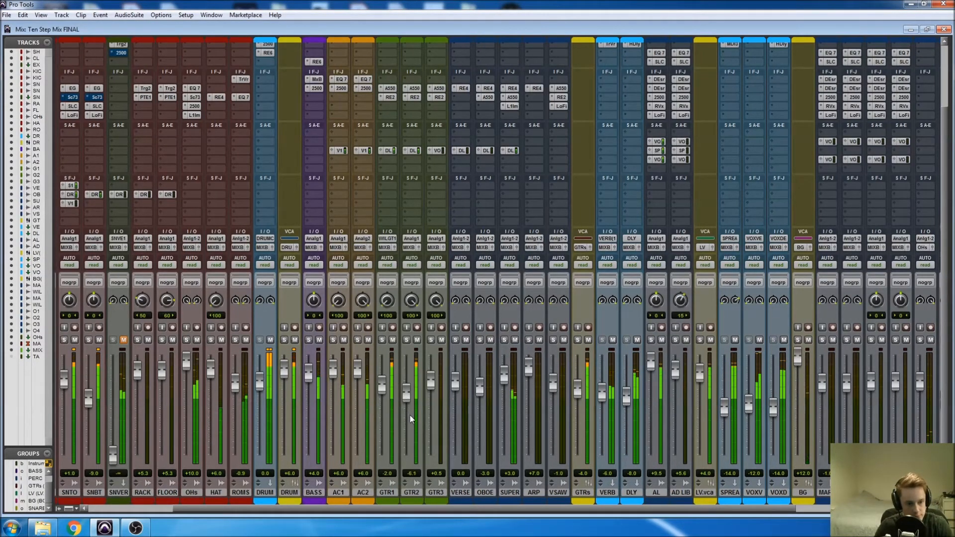
left_click_drag(407, 394, 407, 394)
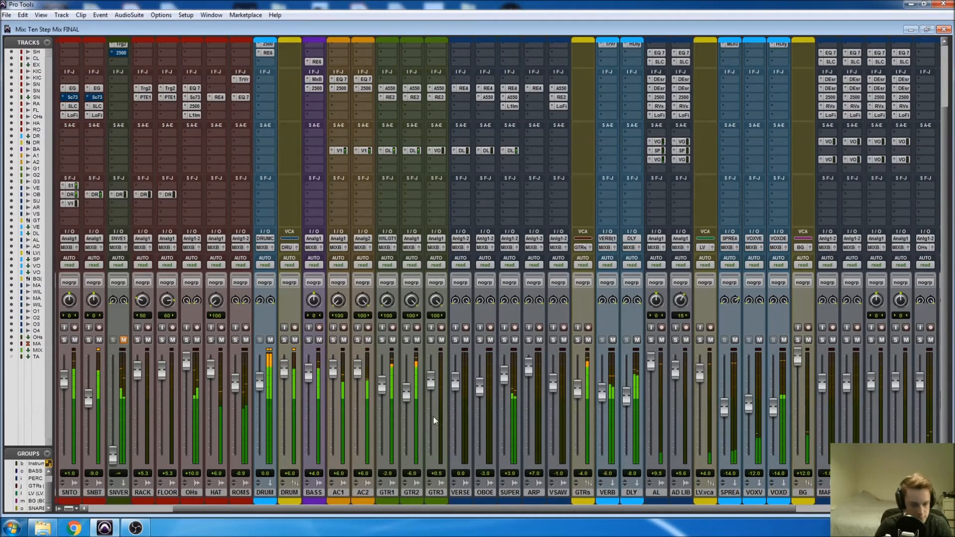
- Replay the song from the C1 marker at 0:41.904 and lower the LV VCA fader to +2.0 dB
key("ctrl+equal")
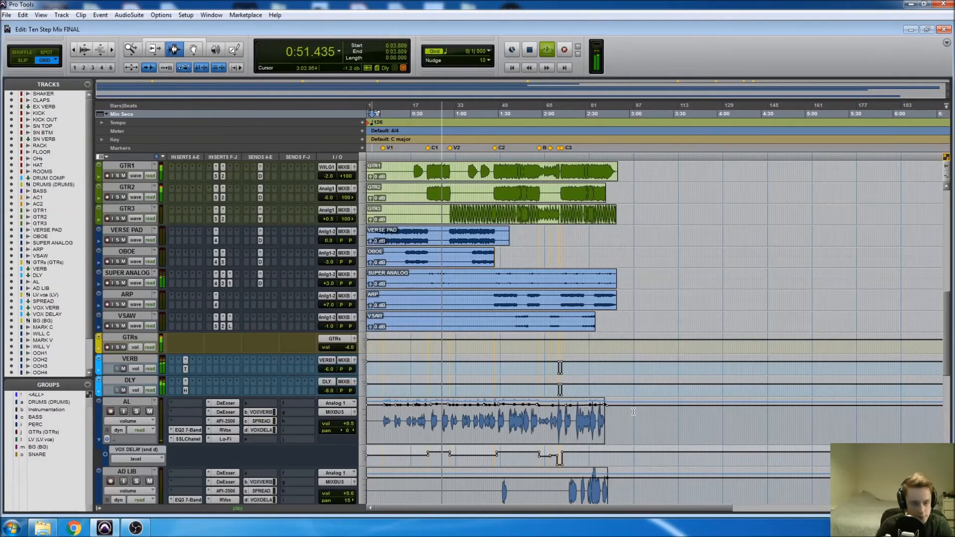
key("ctrl+equal")
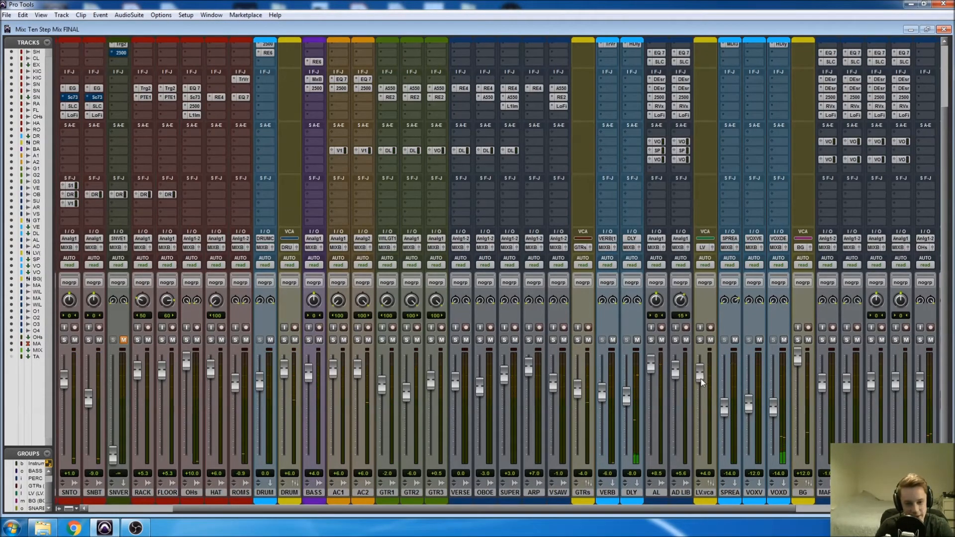
key("ctrl+equal")
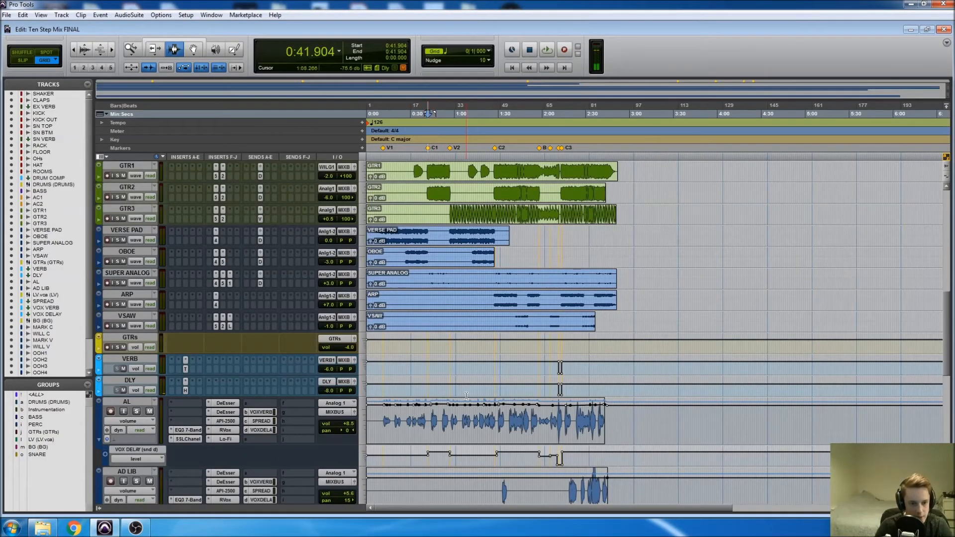
key("ctrl+equal")
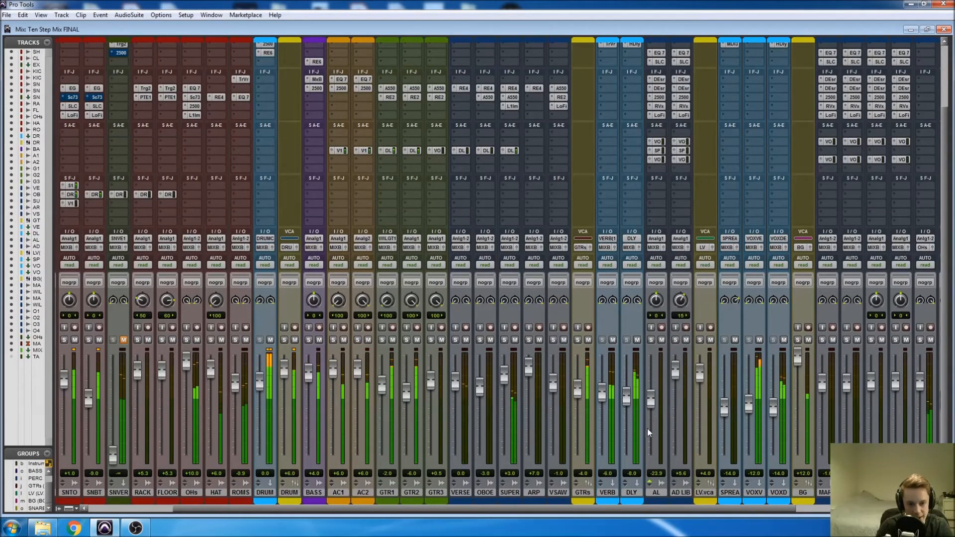
left_click_drag(702, 373, 705, 385)
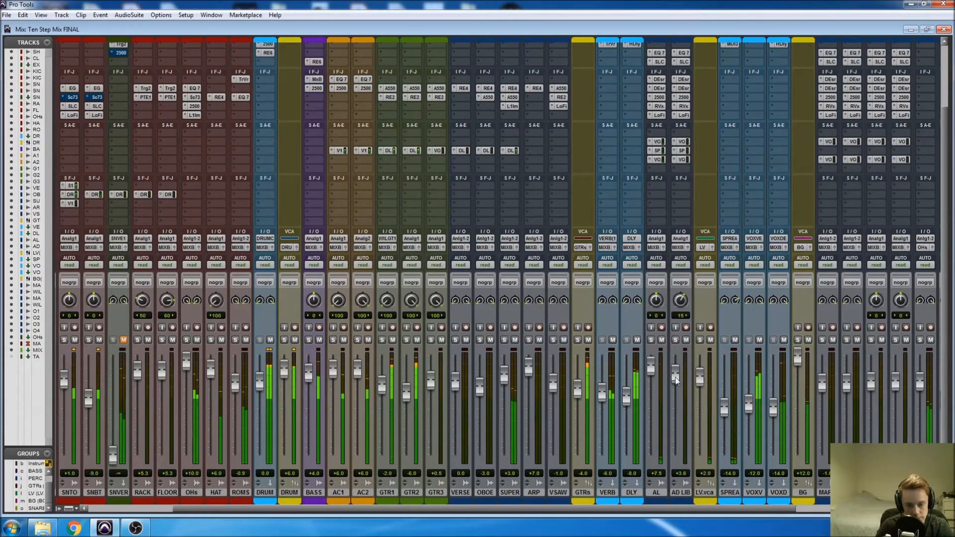
- Raise the OBOE fader to -2.0 dB during the second verse
scroll(771, 322, "right", 4)
scroll(535, 384, "left", 4)
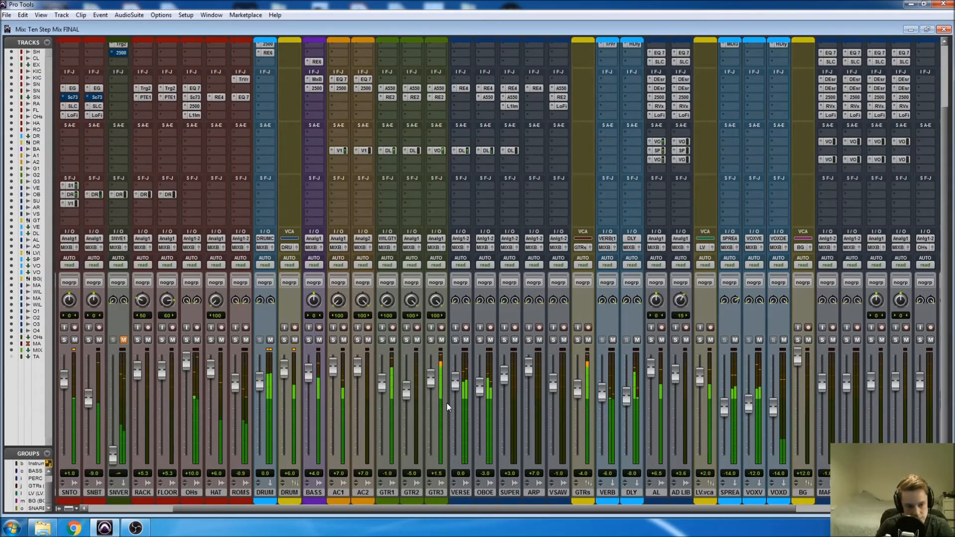
left_click_drag(477, 394, 482, 378)
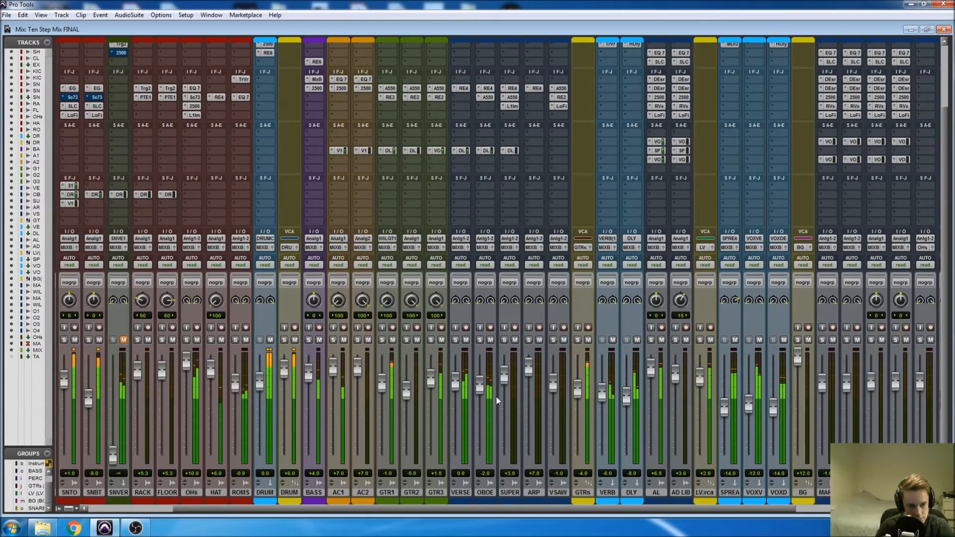
- Check the channel levels as the song plays, raising the CLAPS fader to +6.5 dB and the SHAKER fader to -4.5 dB
scroll(508, 407, "left", 5)
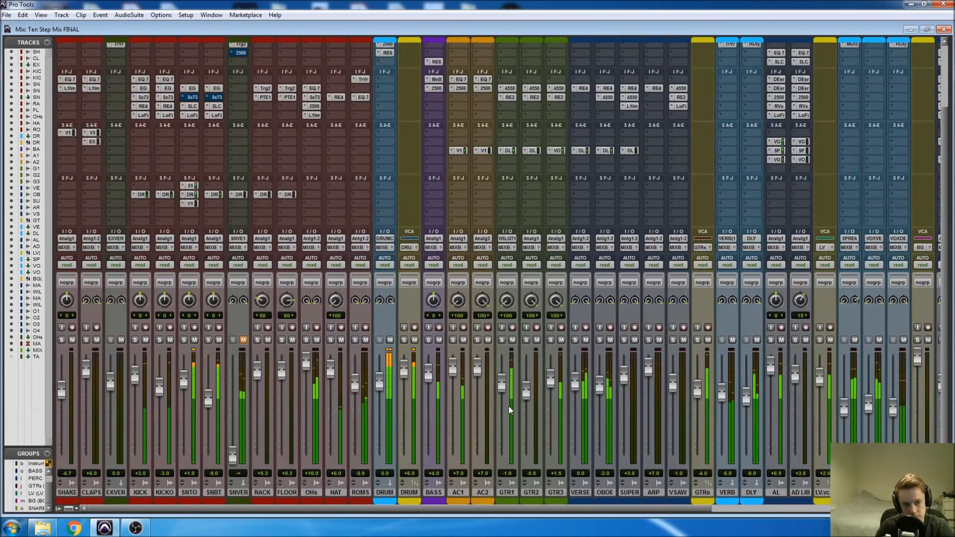
scroll(509, 412, "right", 7)
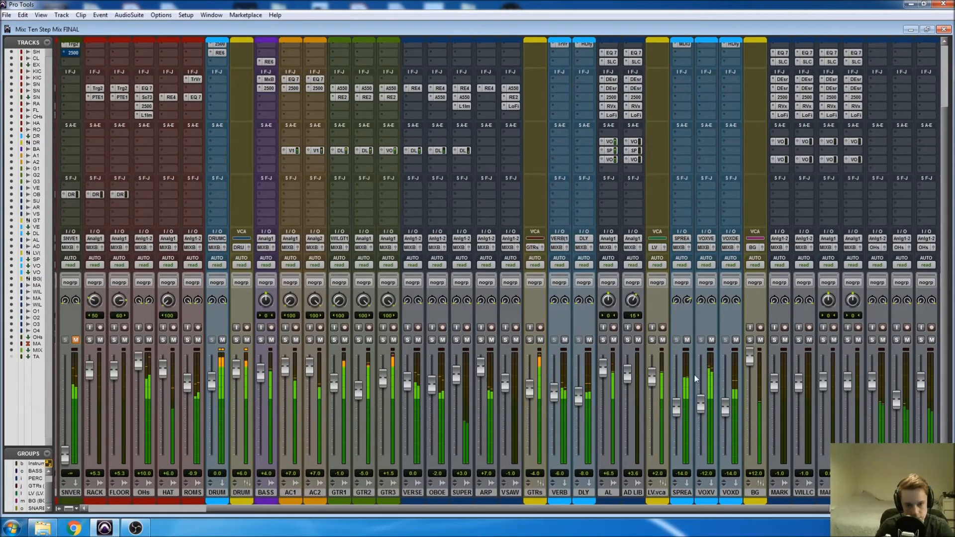
scroll(652, 355, "right", 3)
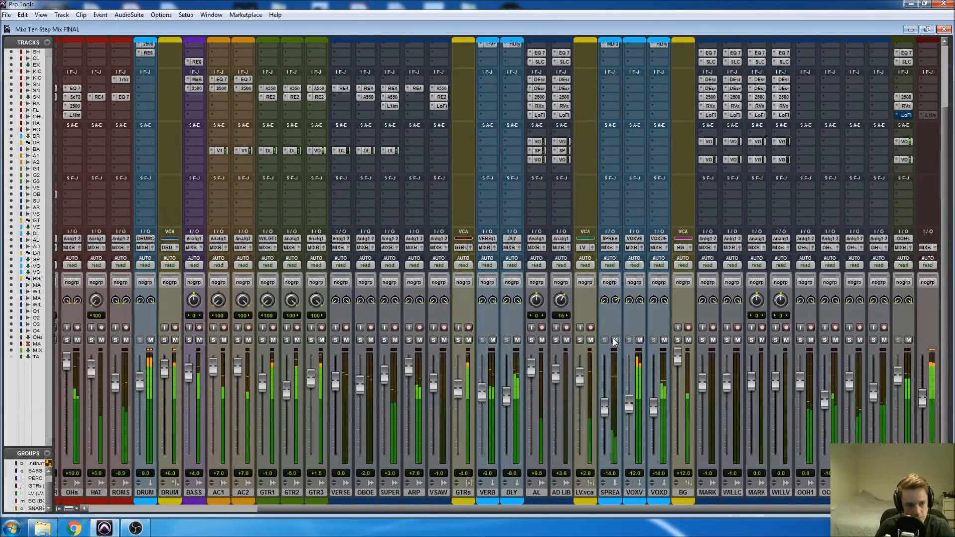
scroll(548, 378, "right", 3)
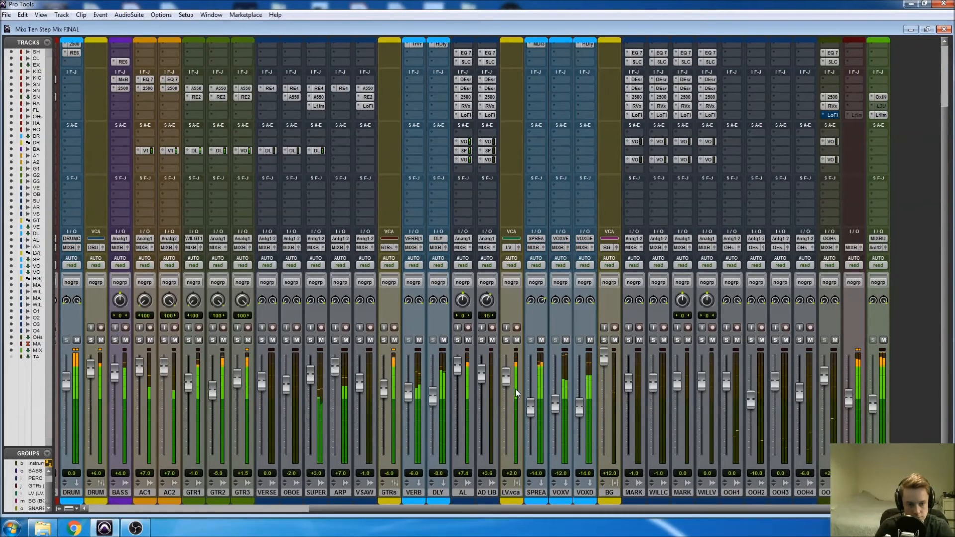
scroll(516, 393, "left", 1)
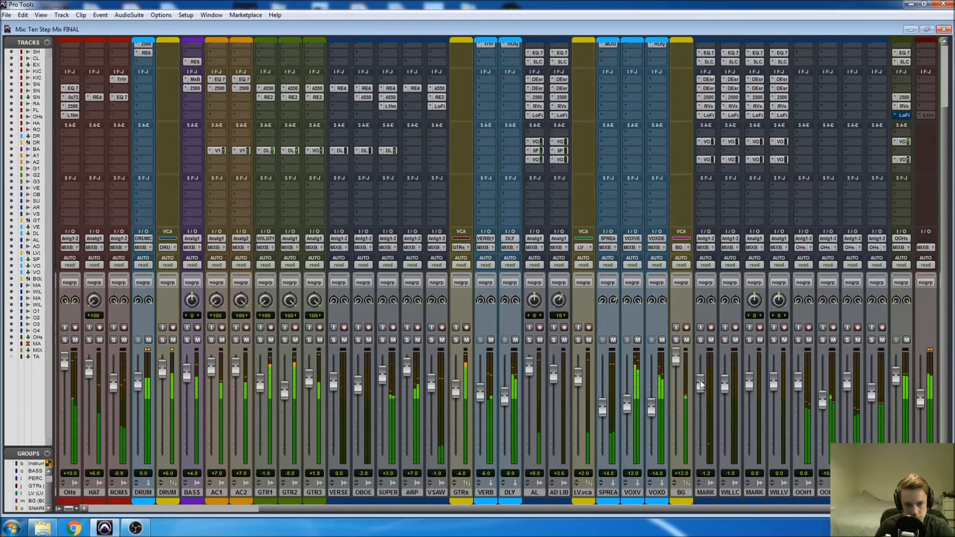
scroll(487, 416, "left", 5)
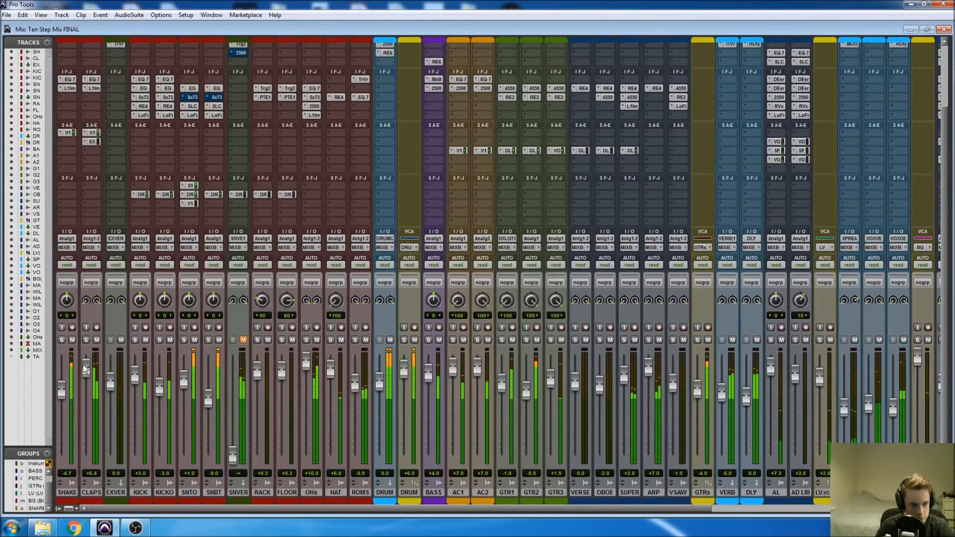
left_click_drag(66, 389, 62, 384)
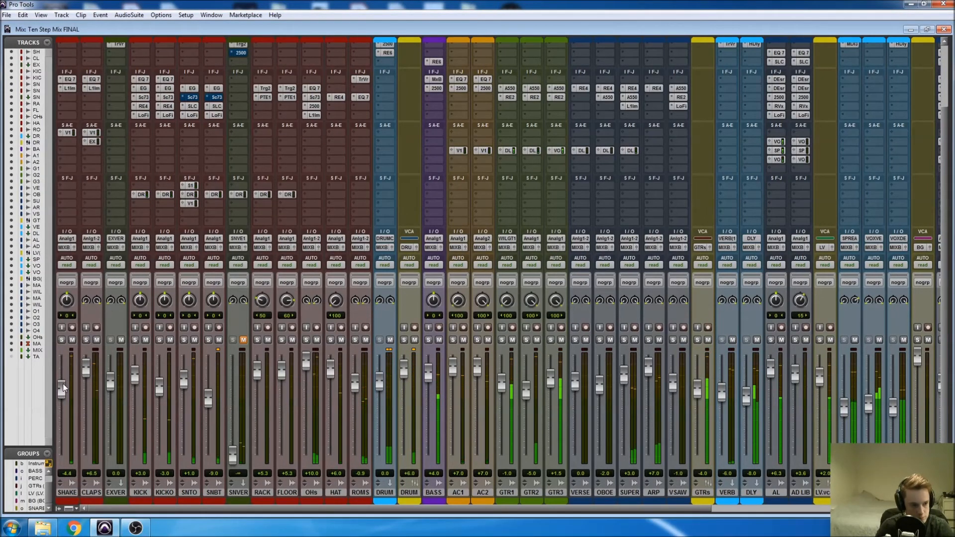
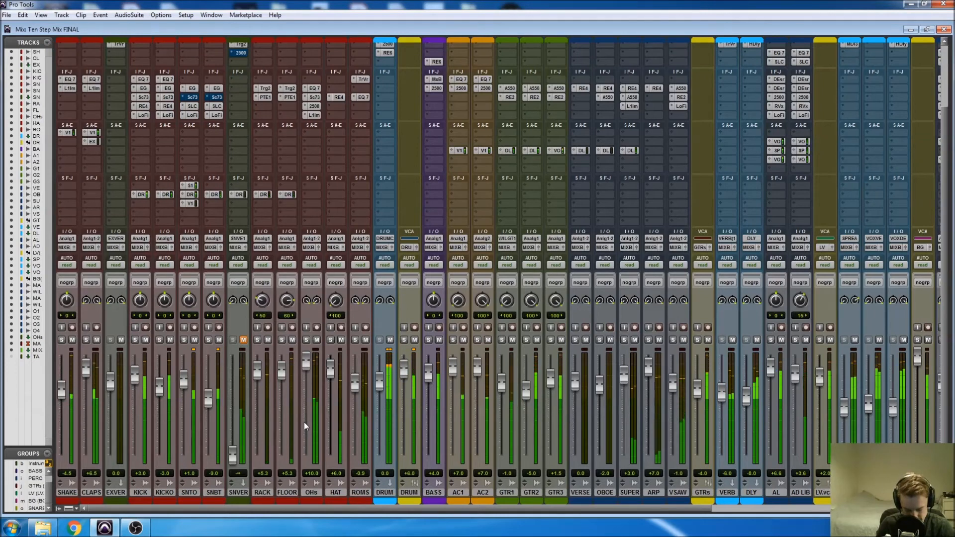
left_click_drag(256, 366, 259, 386)
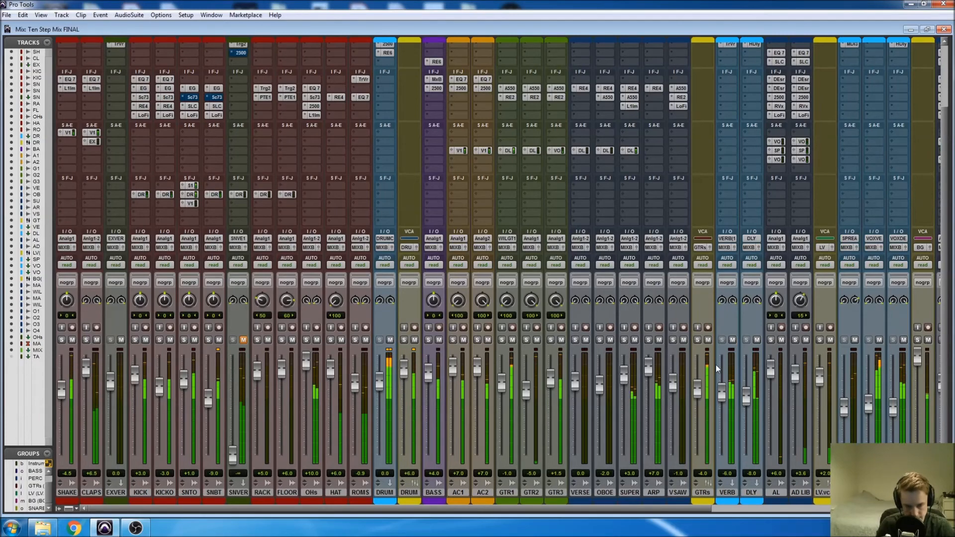
- Check the limiting in the L1 Limiter on the MIX BUS channel, stop playback and close the plug-in window
scroll(727, 361, "right", 5)
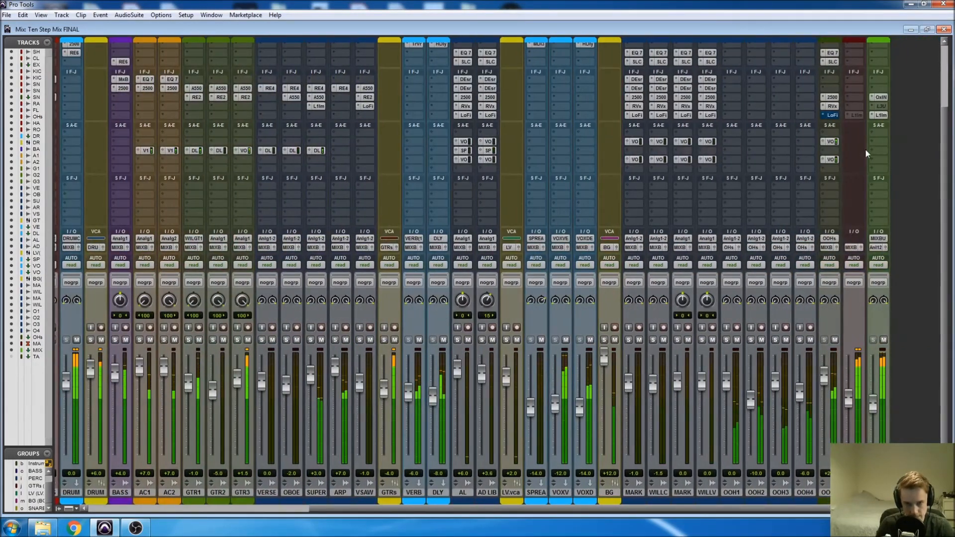
left_click(880, 115)
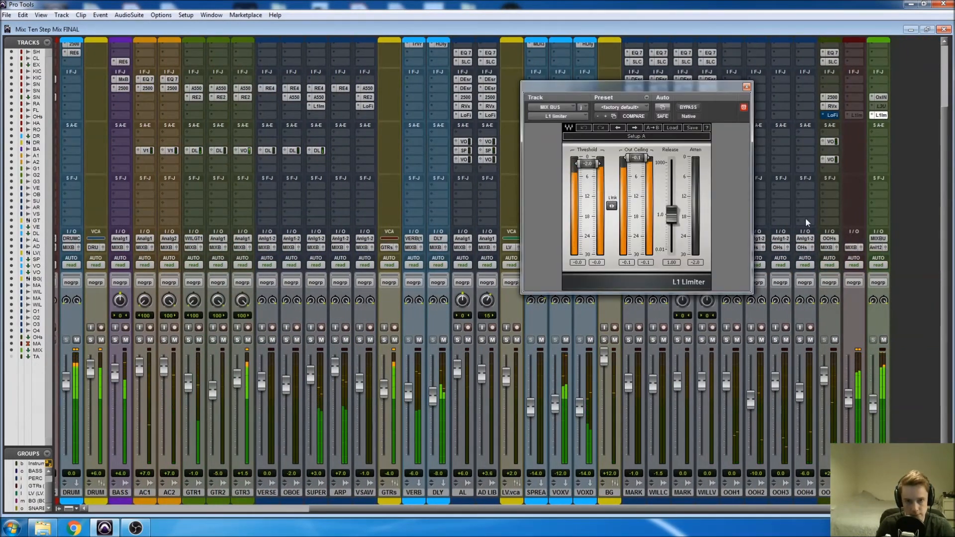
key("space")
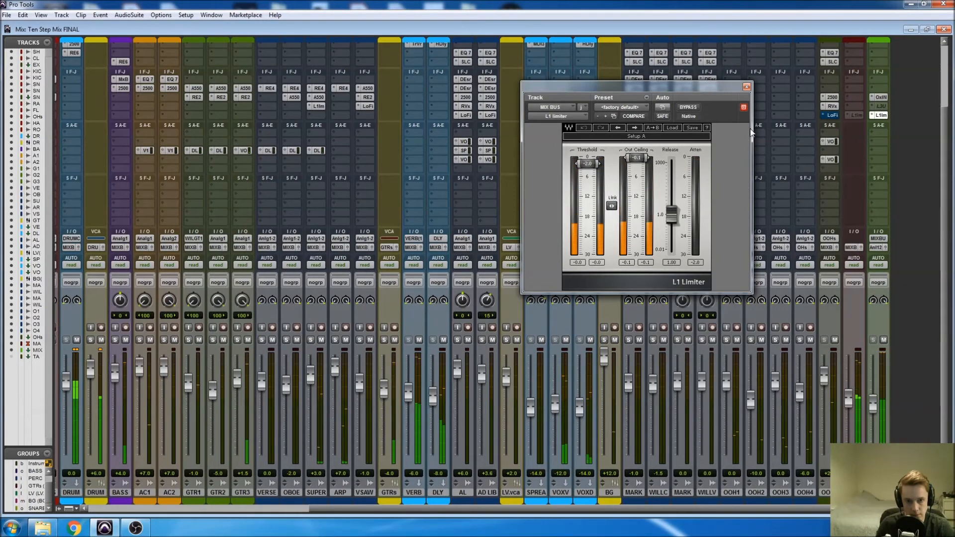
left_click(747, 88)
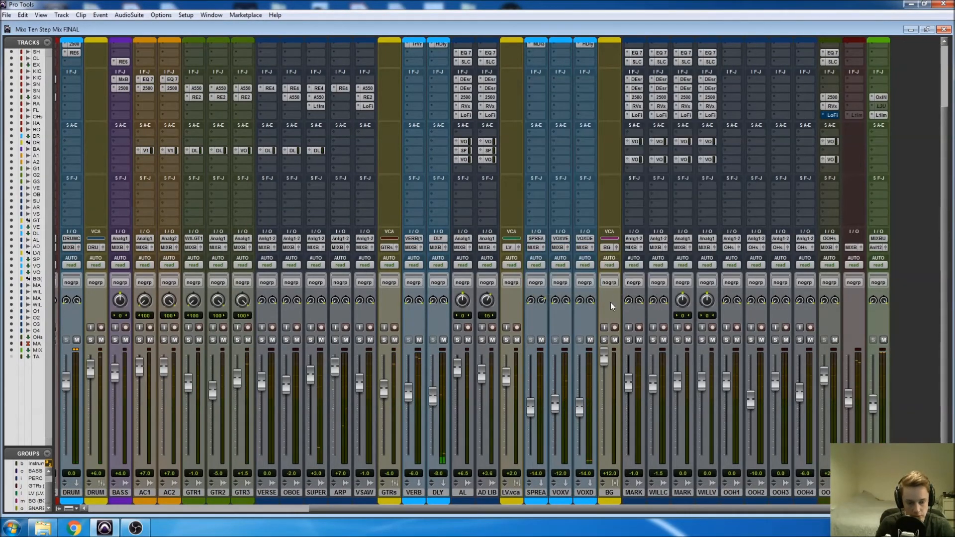
- Return to the Edit window and audition the end of the song from 2:50.000, zoomed in on the last drum hits
key("ctrl+equal")
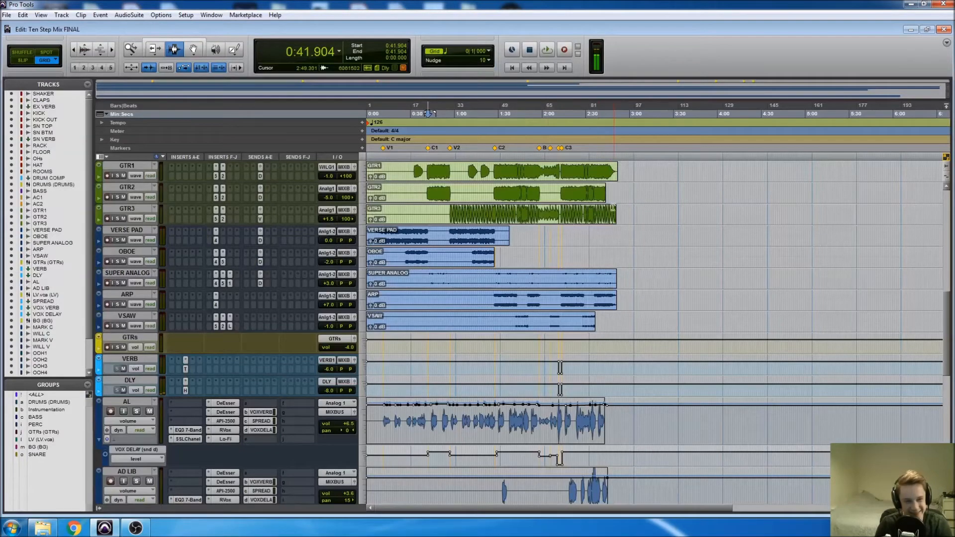
scroll(608, 225, "up", 10)
scroll(608, 225, "up", 3)
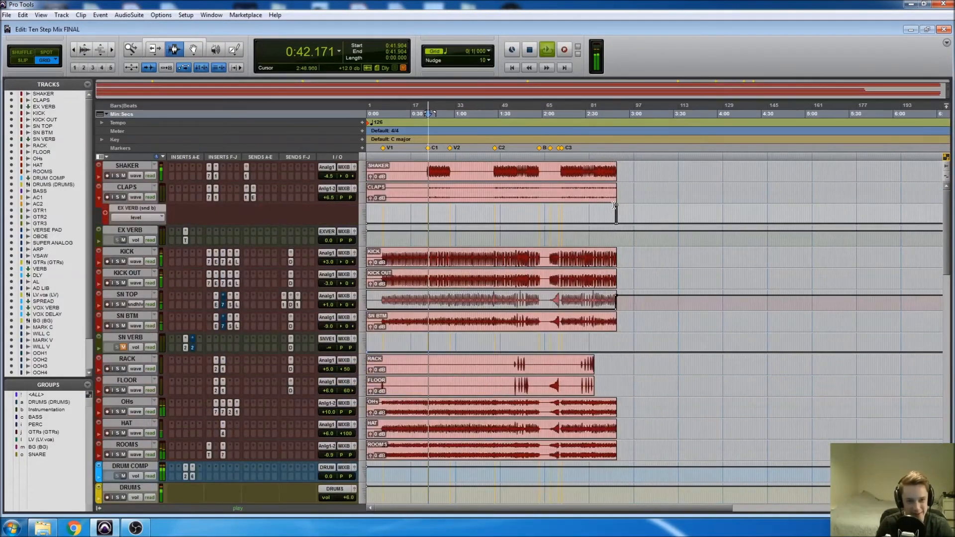
left_click(615, 199)
key("t")
key("t")
key("t")
key("t")
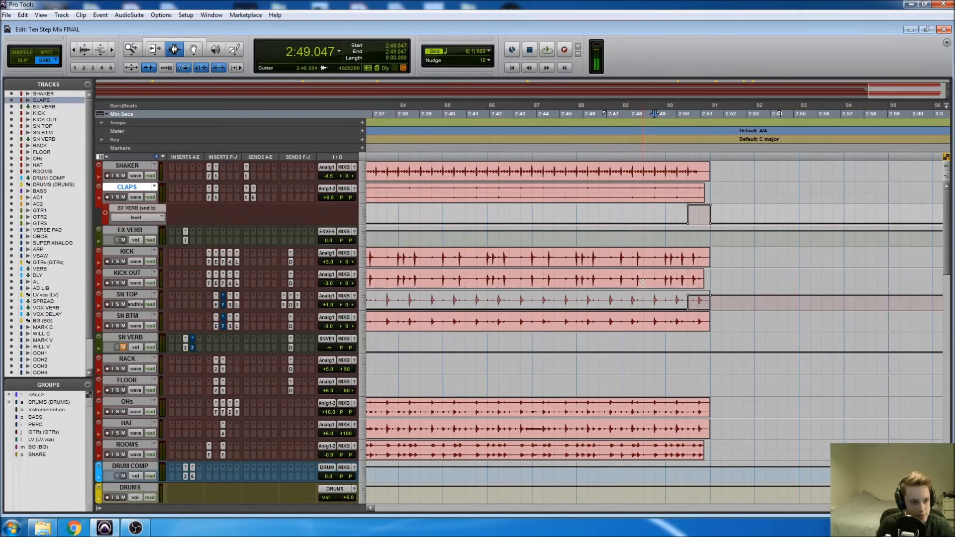
left_click(673, 294)
key("space")
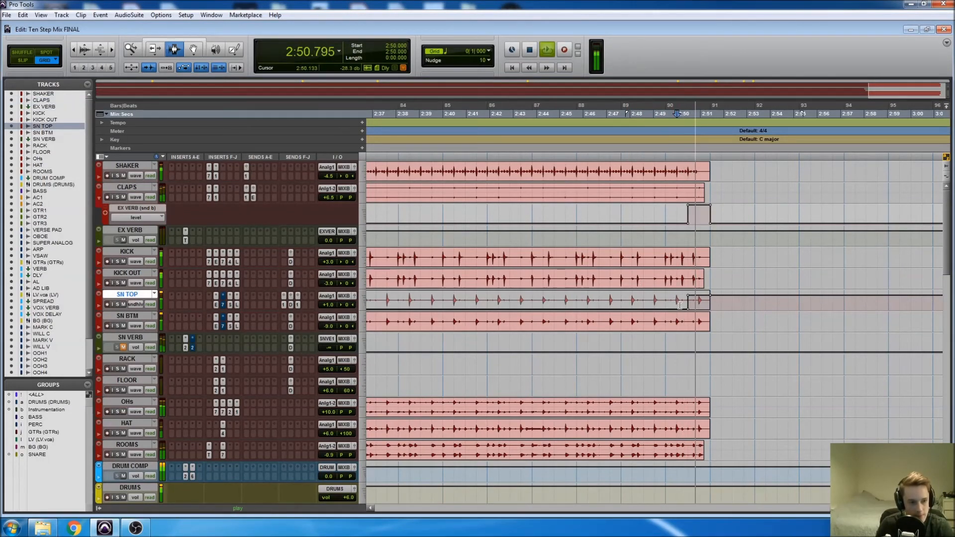
key("space")
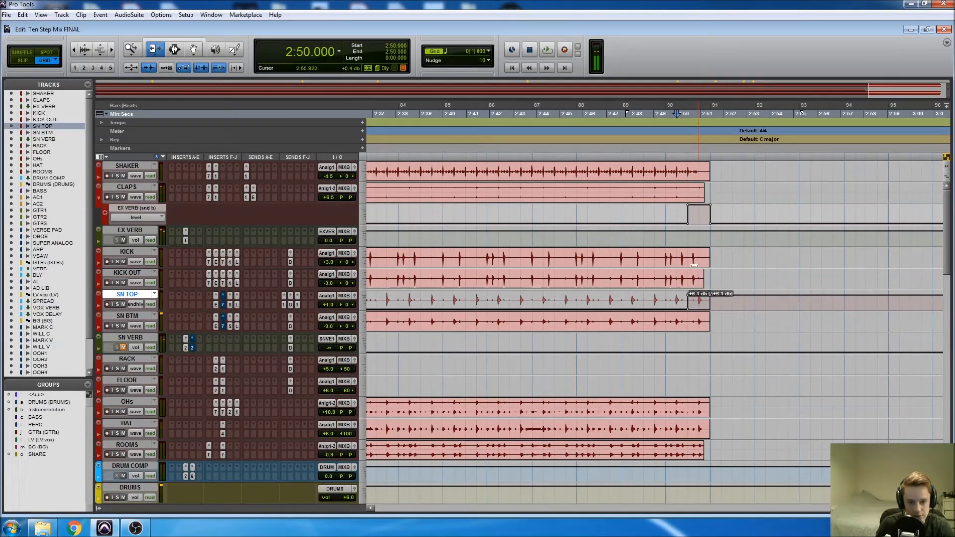
- Raise the send level automation on SN TOP's final hit to +6.1 dB and audition the ending, including from 2:41.904
key("space")
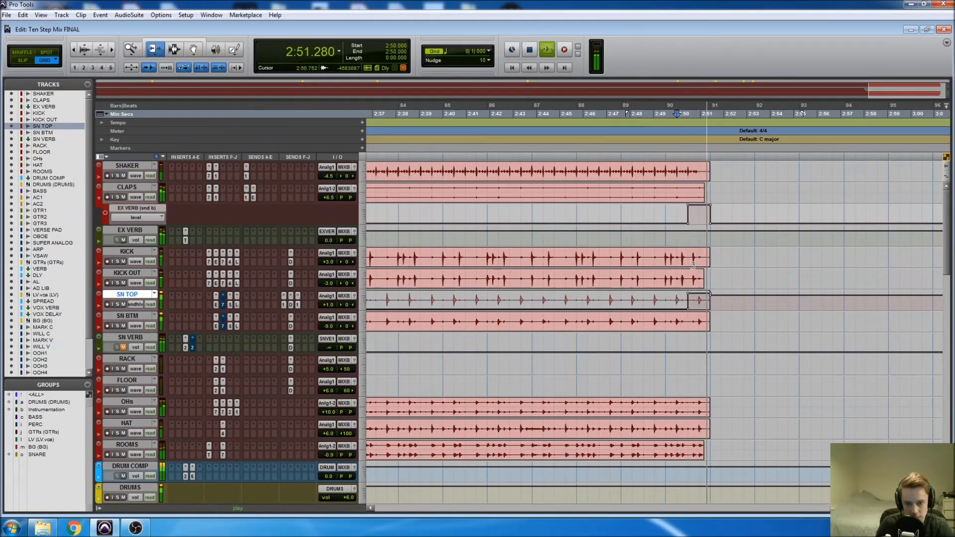
key("space")
left_click(487, 277)
key("space")
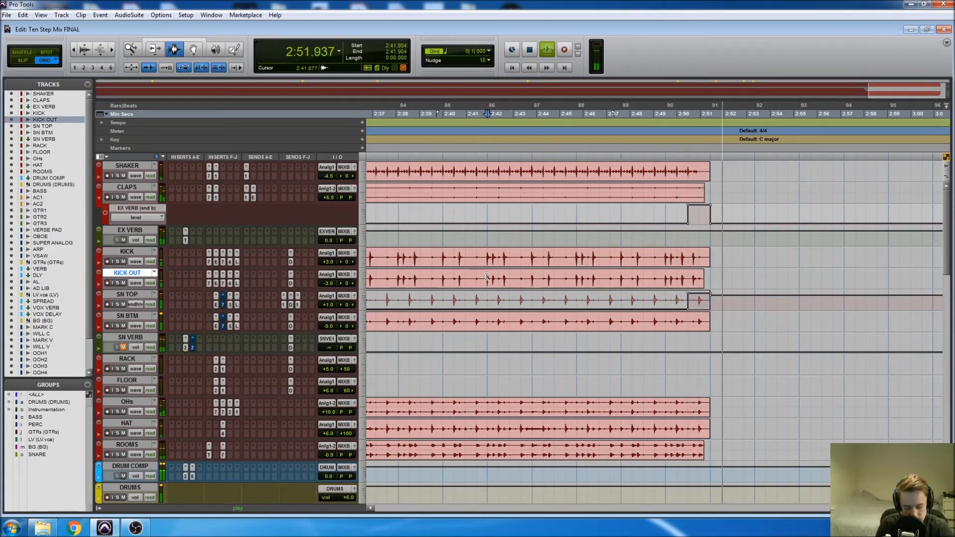
key("space")
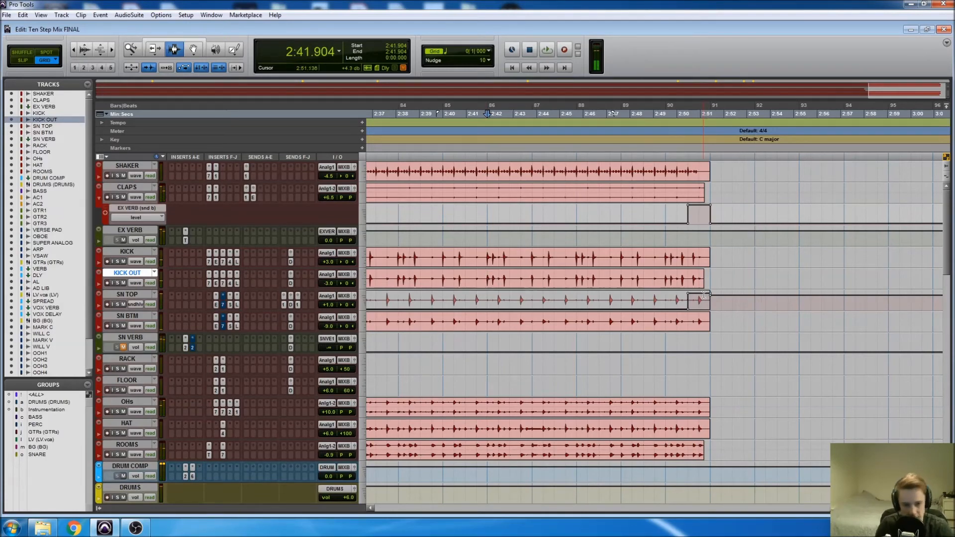
- Trim the send level automation over SN TOP's final hit again and replay the ending from 2:50.476
left_click(690, 303)
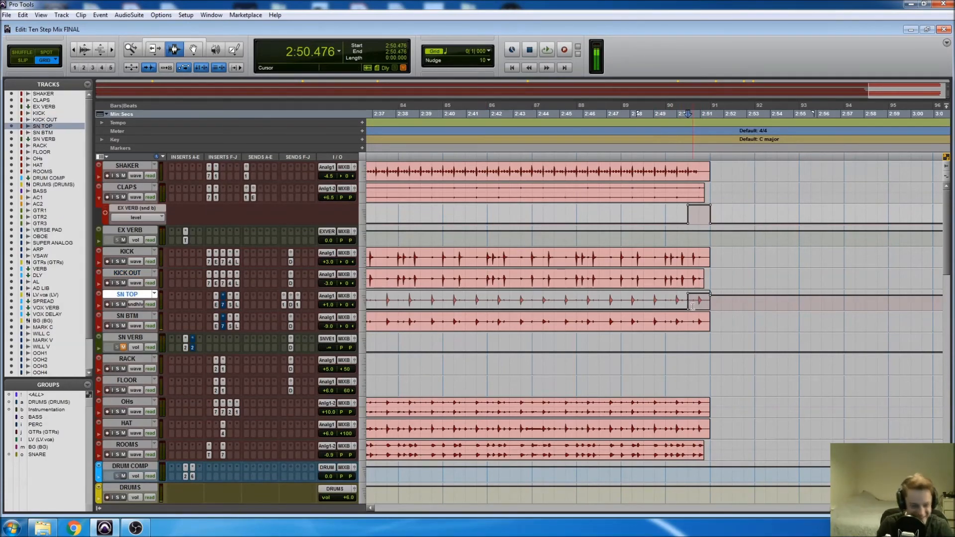
left_click_drag(700, 299, 704, 302)
key("space")
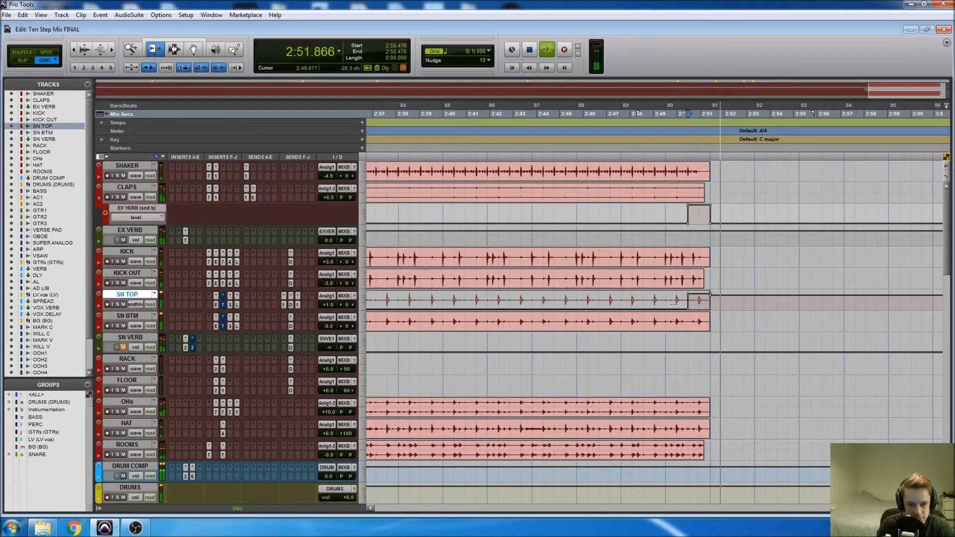
key("space")
left_click(578, 301)
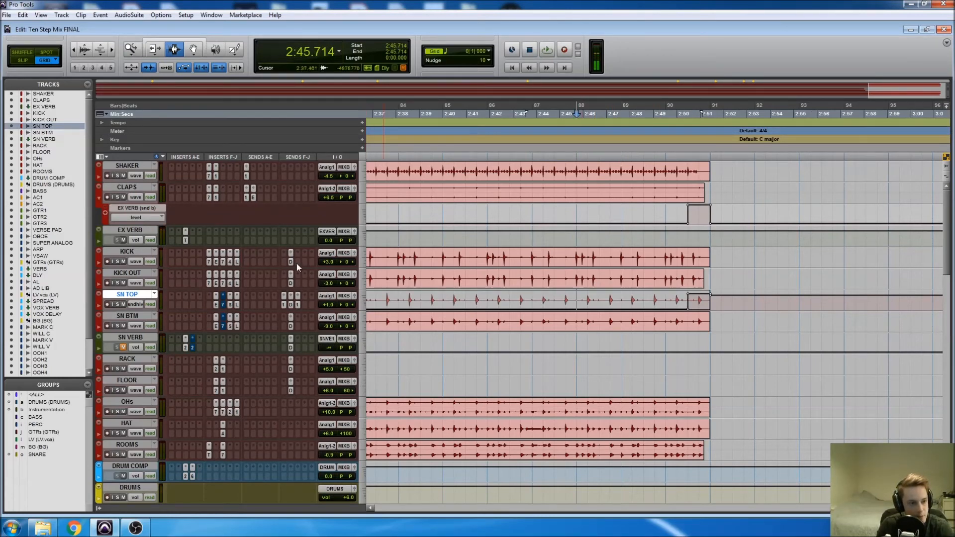
- Settle the EX VERB volume at +3.0 dB after trying +6.0 dB, auditioning the ending from 2:49.047
left_click_drag(327, 261, 322, 189)
left_click(655, 250)
key("space")
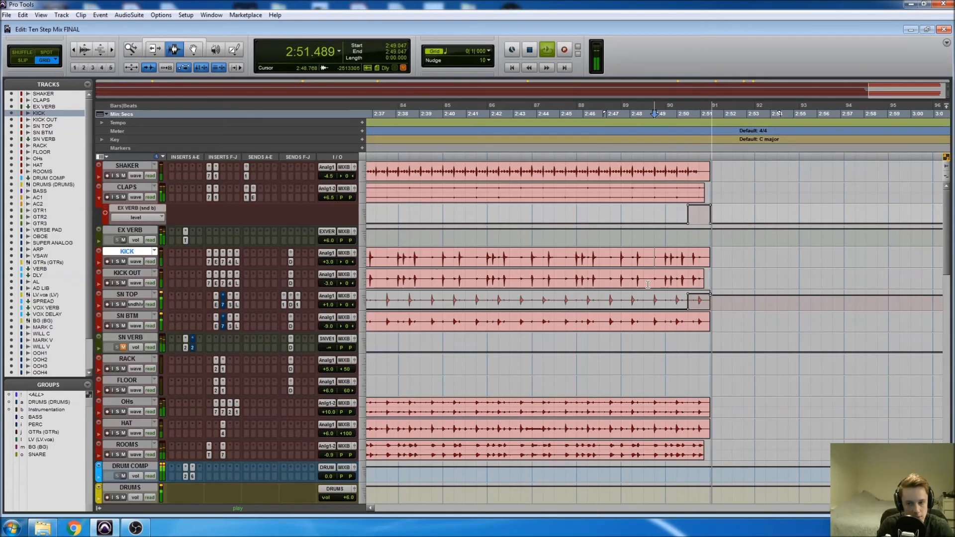
key("space")
left_click_drag(329, 261, 326, 241)
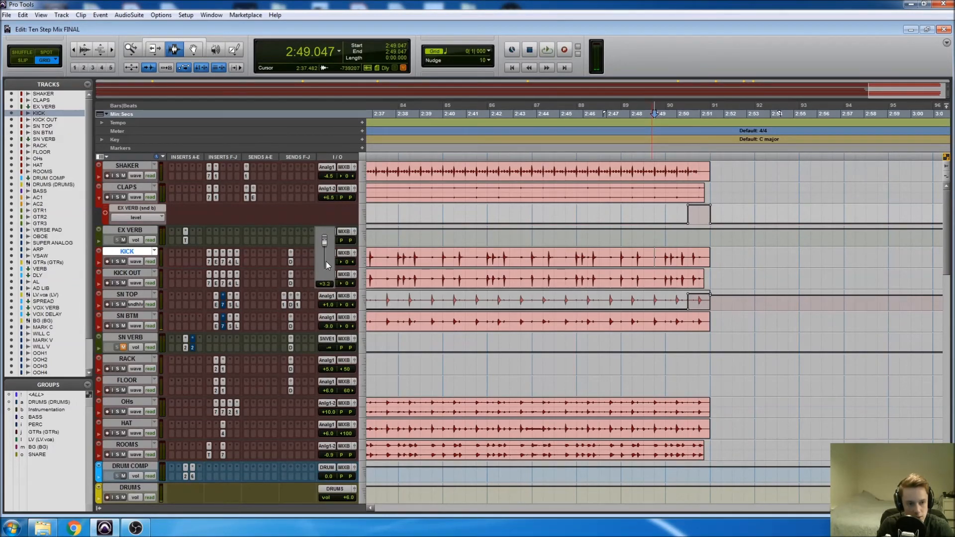
left_click_drag(327, 264, 327, 264)
key("space")
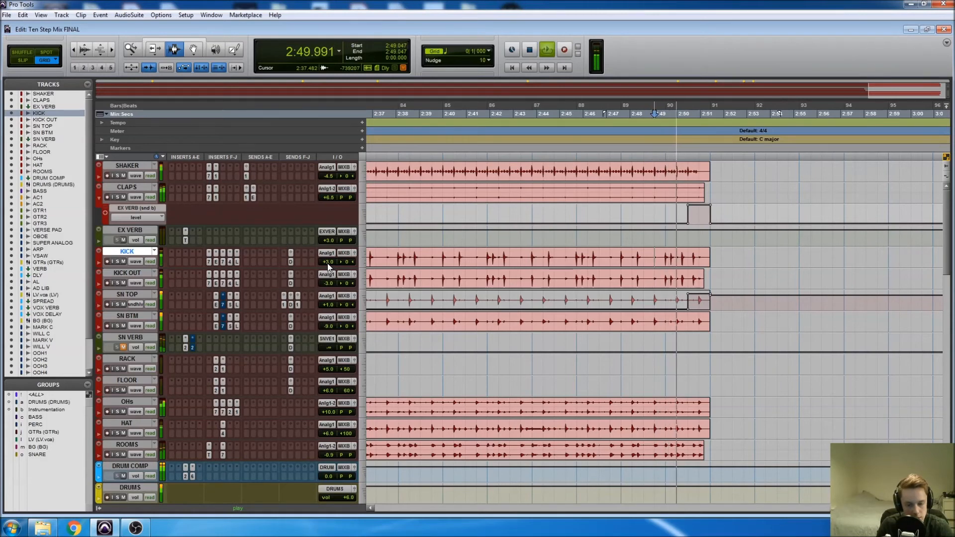
key("space")
- Look over the whole session's tracks across the full song length, from the drums down to the MIX BUS
left_click(554, 279)
key("r")
key("r")
key("r")
key("r")
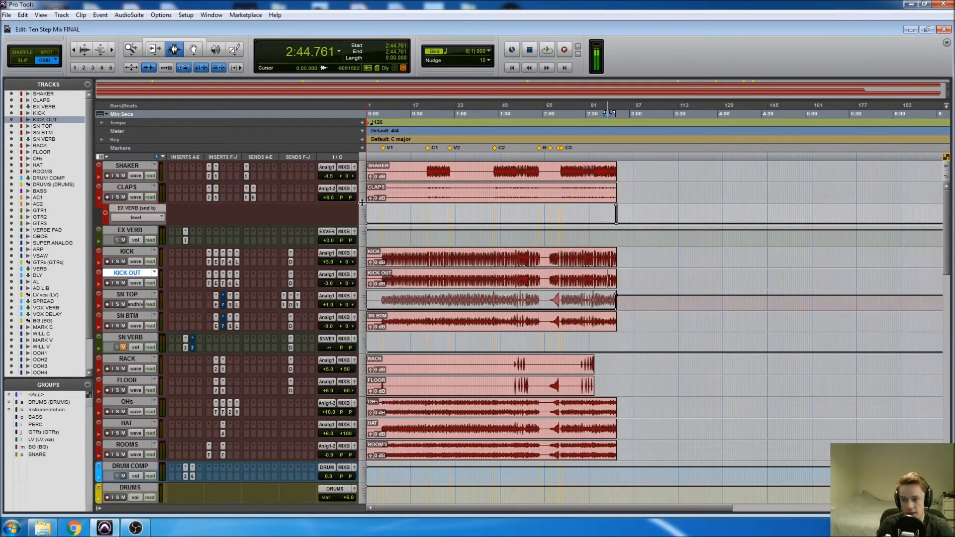
scroll(485, 269, "down", 15)
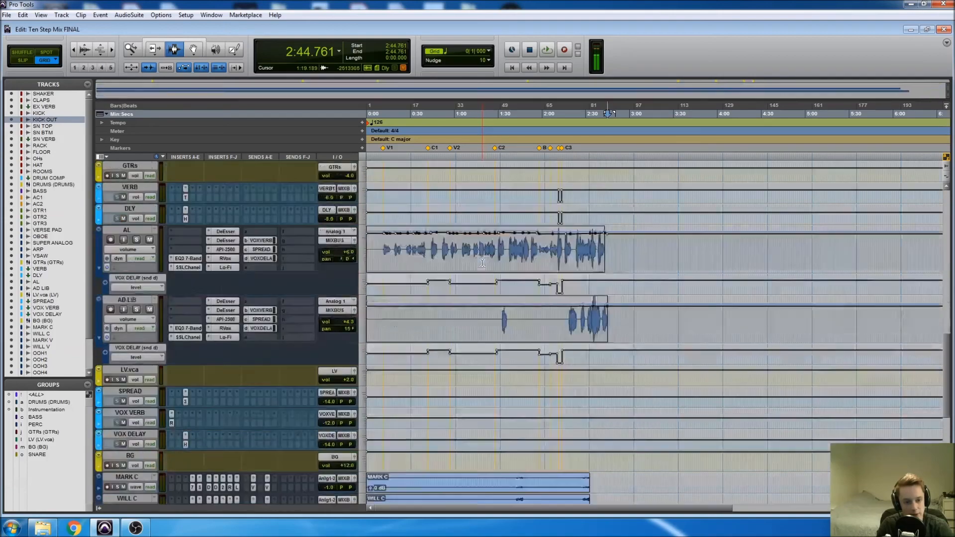
scroll(473, 264, "down", 2)
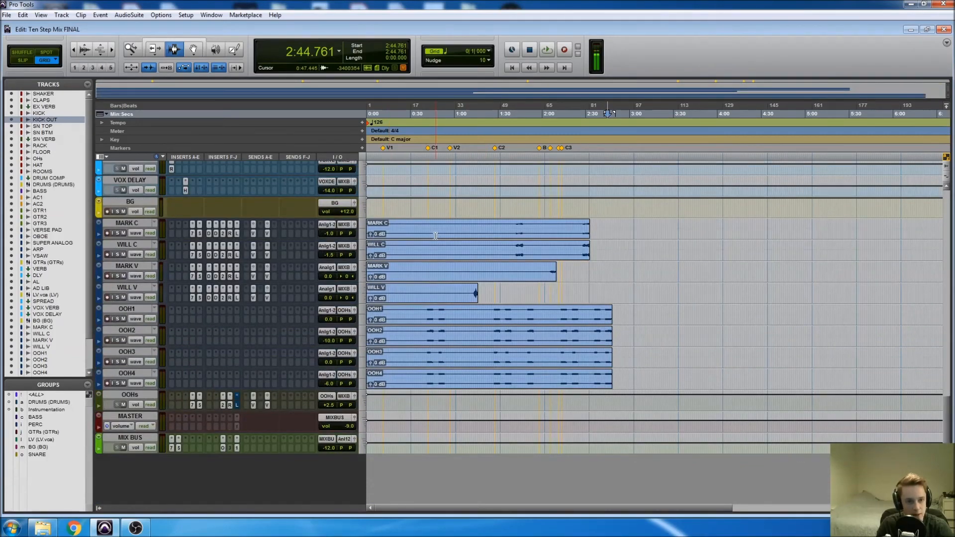
scroll(478, 234, "up", 15)
scroll(530, 194, "up", 10)
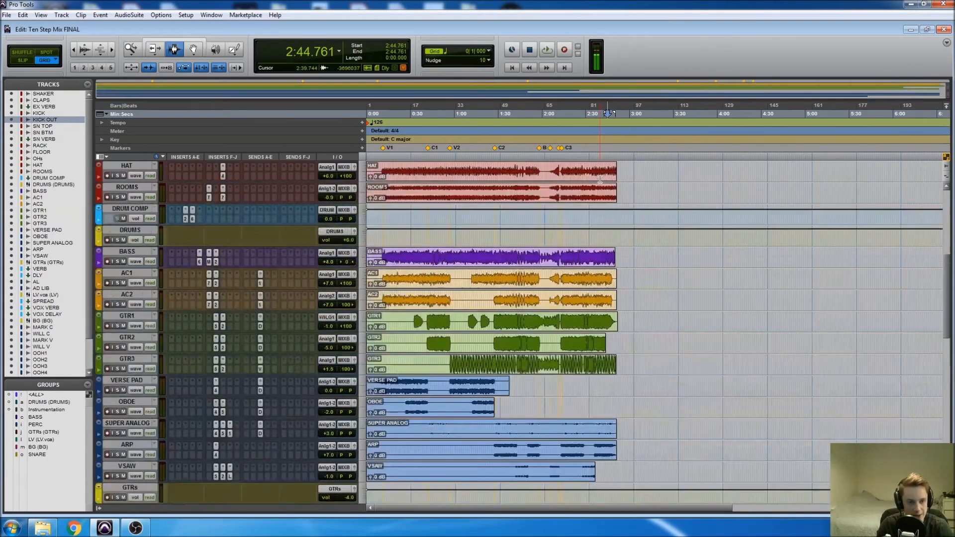
- Audition the last bar twice from 2:50.000 to check how long the sound rings out on the master meter
left_click(614, 183)
scroll(615, 183, "up", 5)
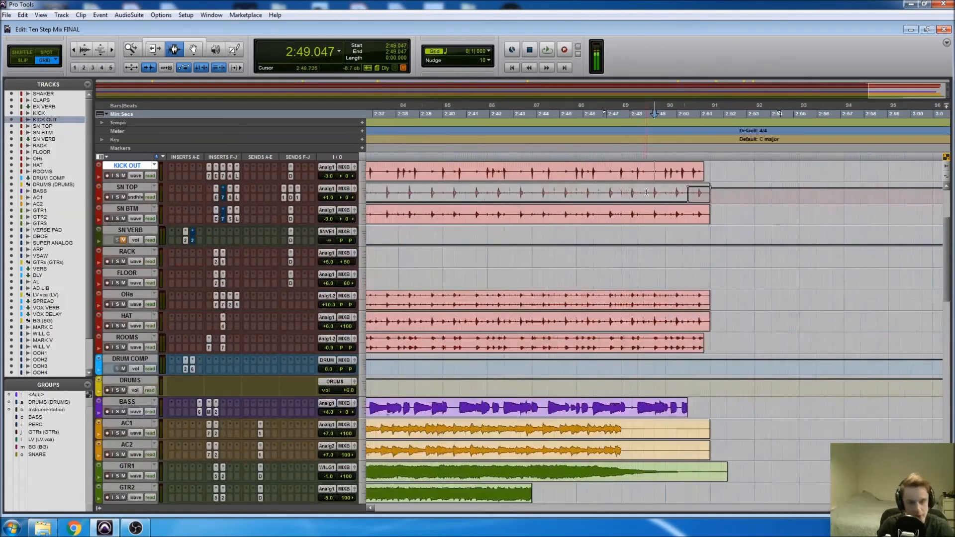
left_click(540, 194)
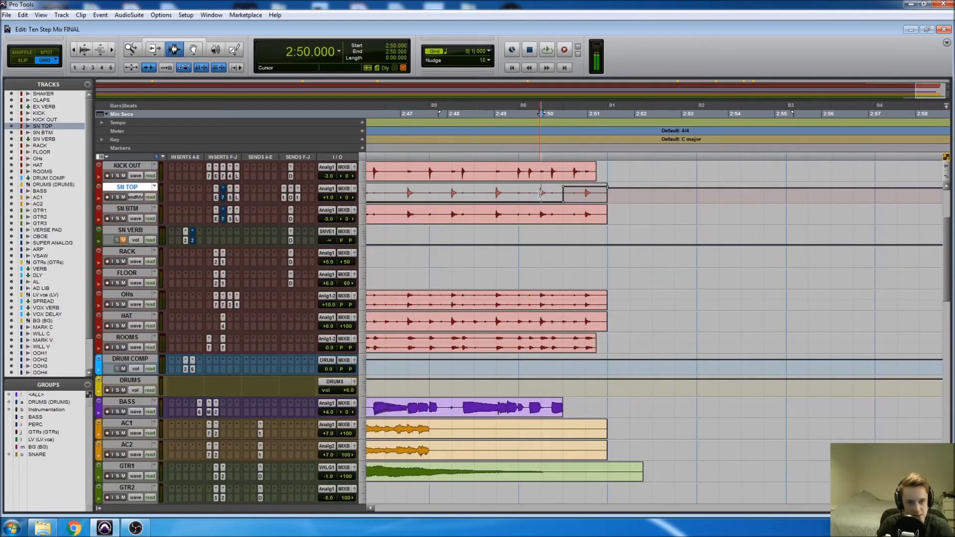
key("space")
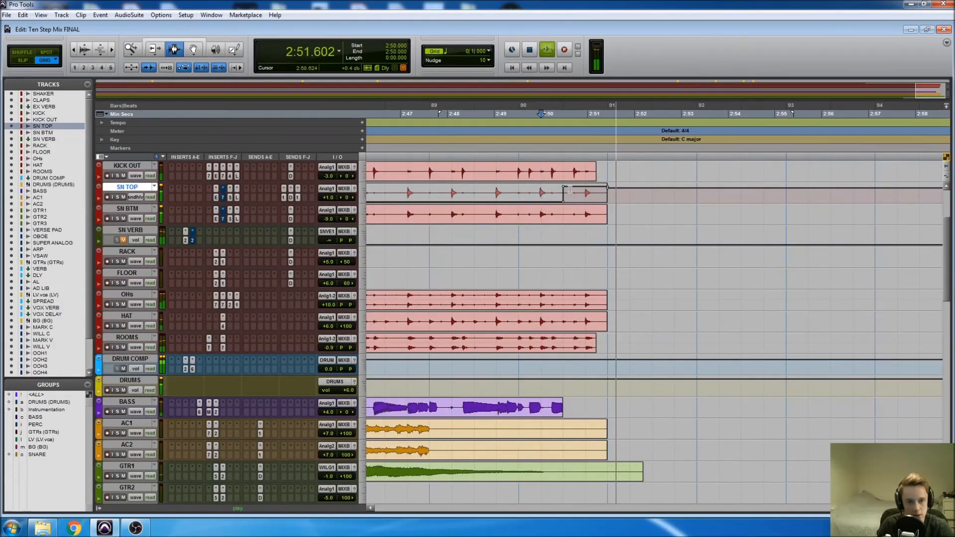
key("space")
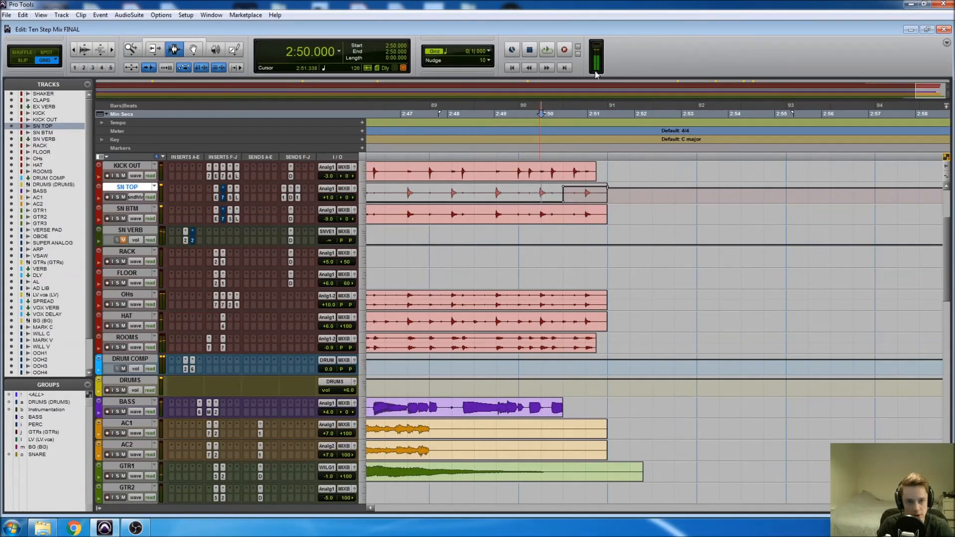
key("space")
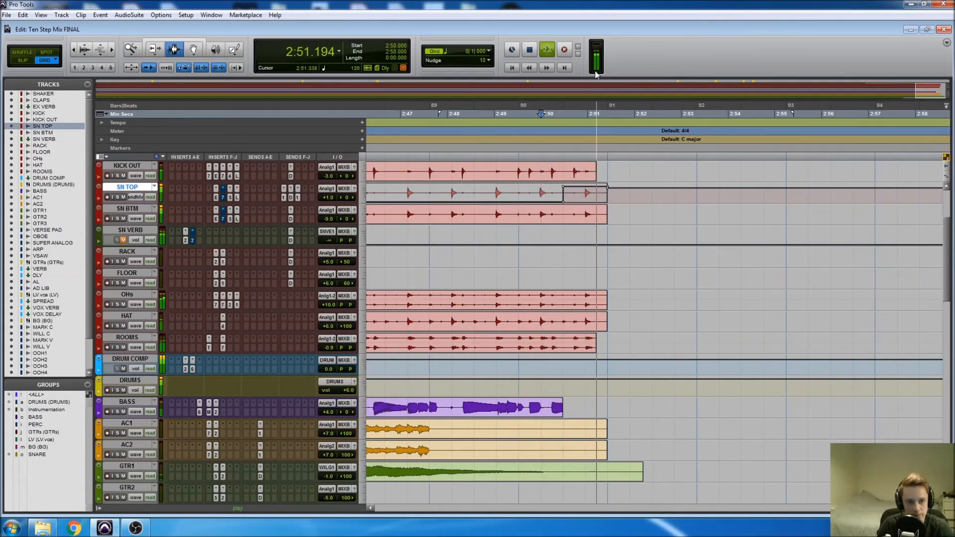
- Add a marker named END at 2:53.333
left_click(695, 190)
key("KP_Enter")
type("eE")
key("BackSpace")
key("BackSpace")
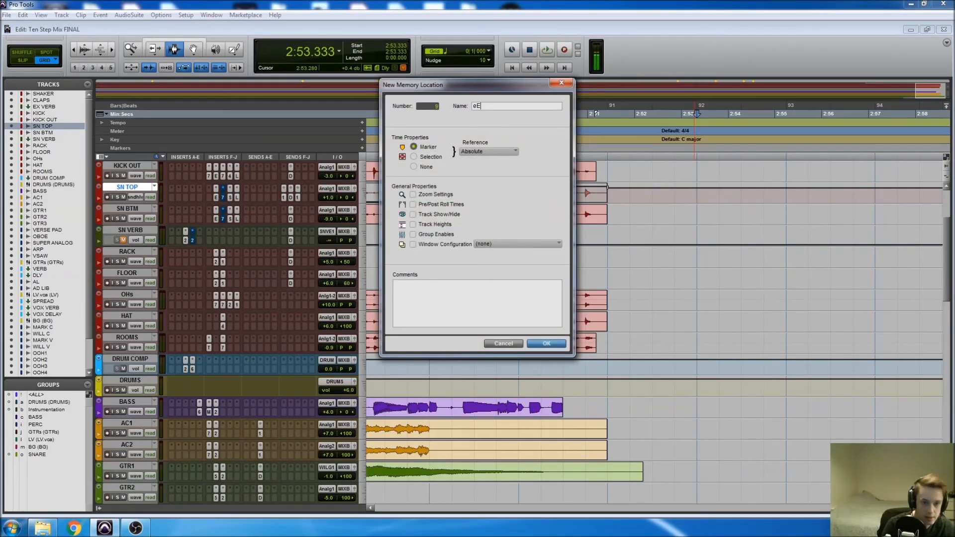
type("END")
key("Return")
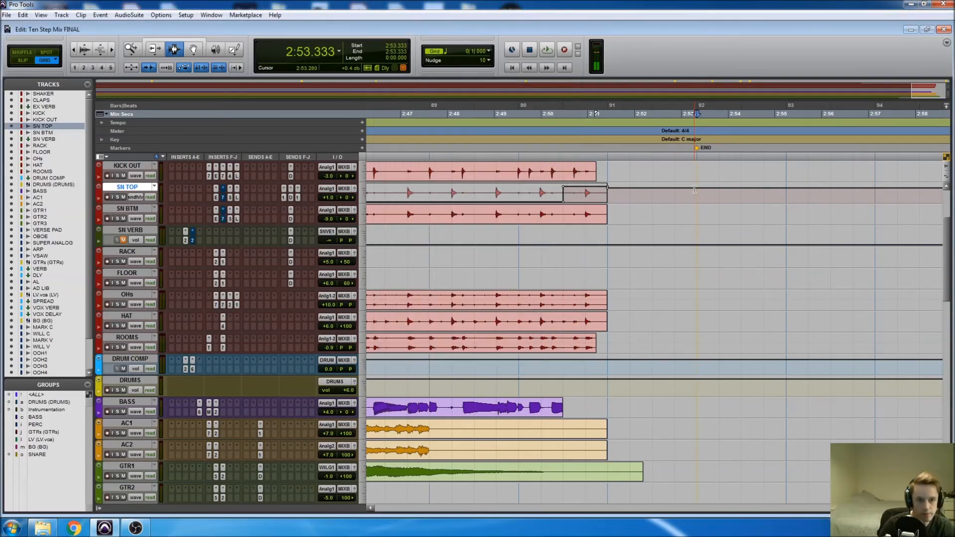
- Audition the opening of the song around 0:03.333 to check where the VERSE PAD comes in
left_click(509, 217)
key("r")
key("r")
key("r")
scroll(509, 216, "left", 5)
scroll(509, 216, "left", 3)
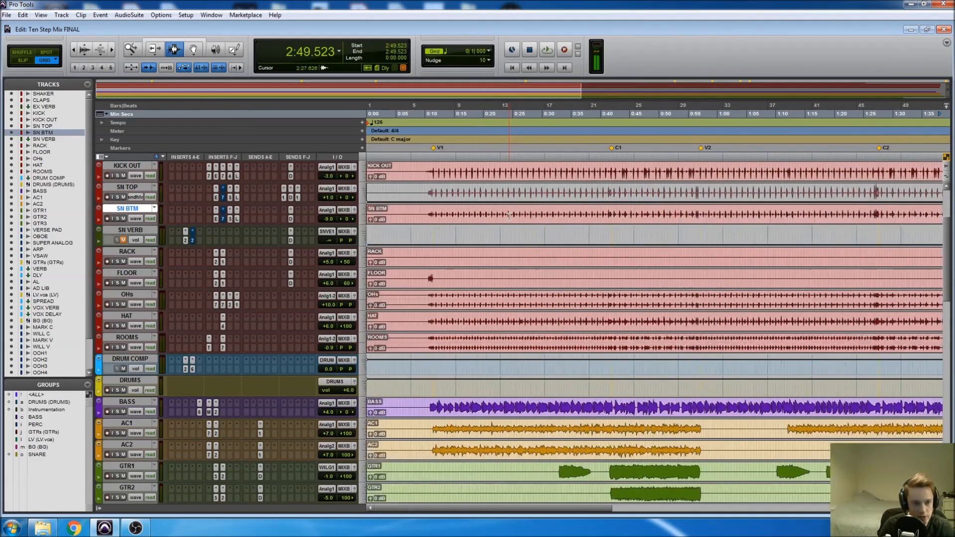
left_click(403, 235)
scroll(403, 235, "down", 3)
key("t")
key("t")
left_click(445, 327)
key("space")
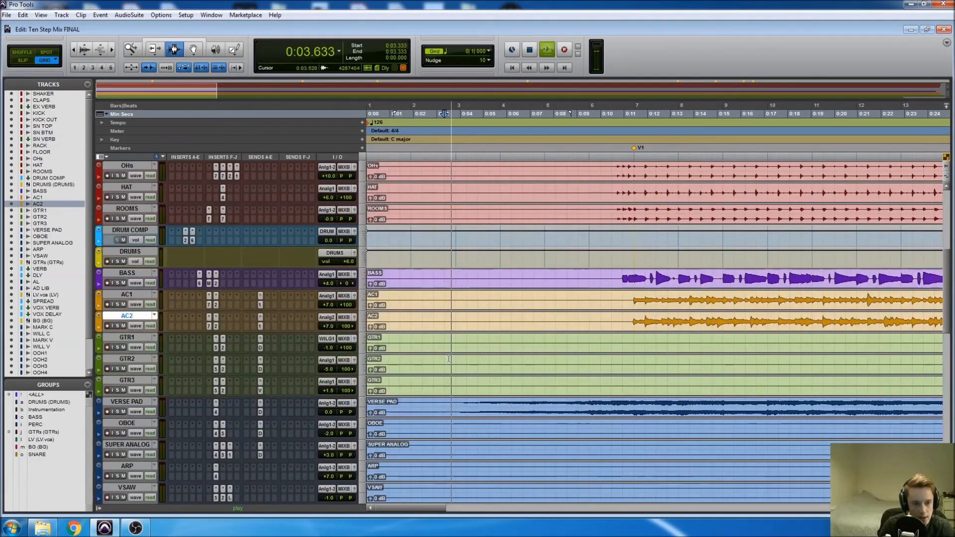
key("space")
left_click(456, 373)
key("space")
key("space")
- Add a marker named START at 0:03.333
left_click(442, 380)
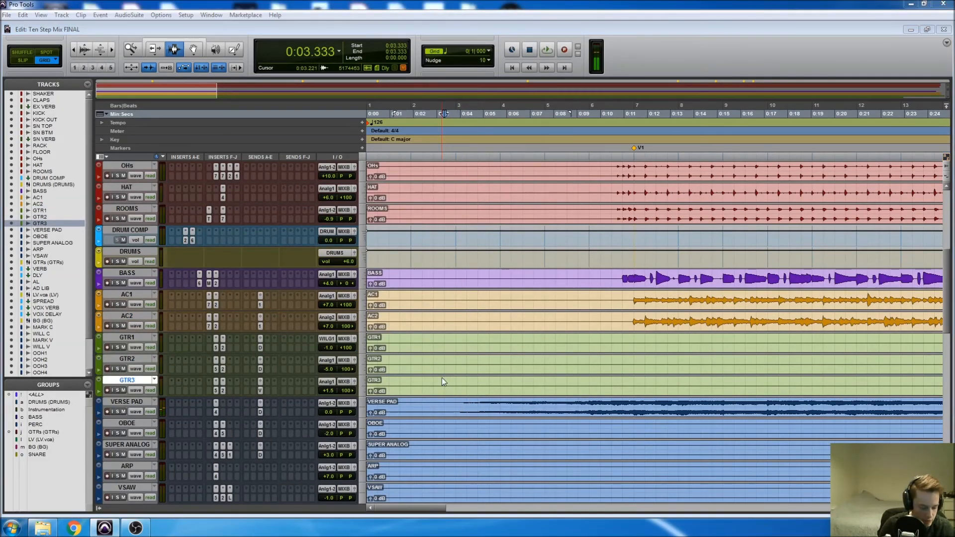
key("KP_Enter")
type("START")
key("Return")
- Select the full song range from the START marker to the END marker
scroll(442, 379, "up", 5)
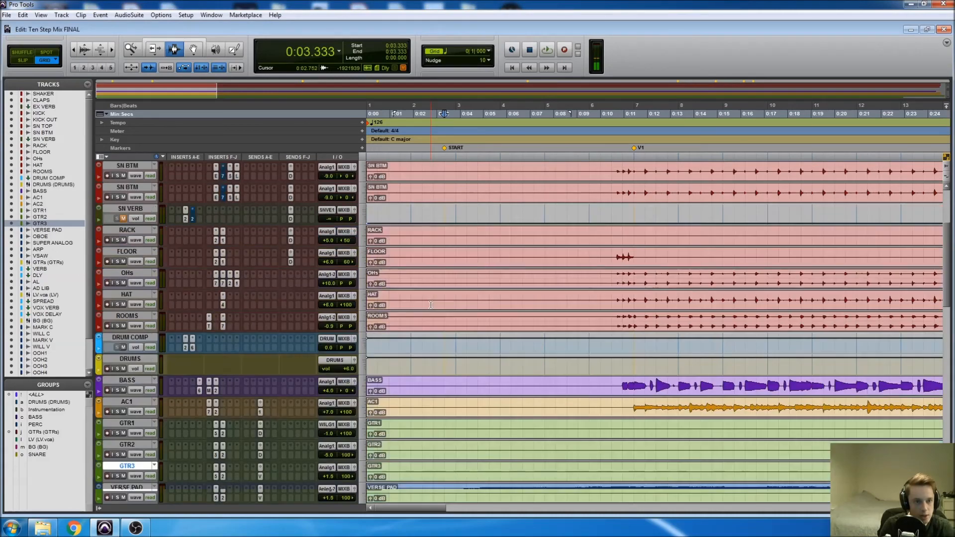
key("r")
key("r")
key("r")
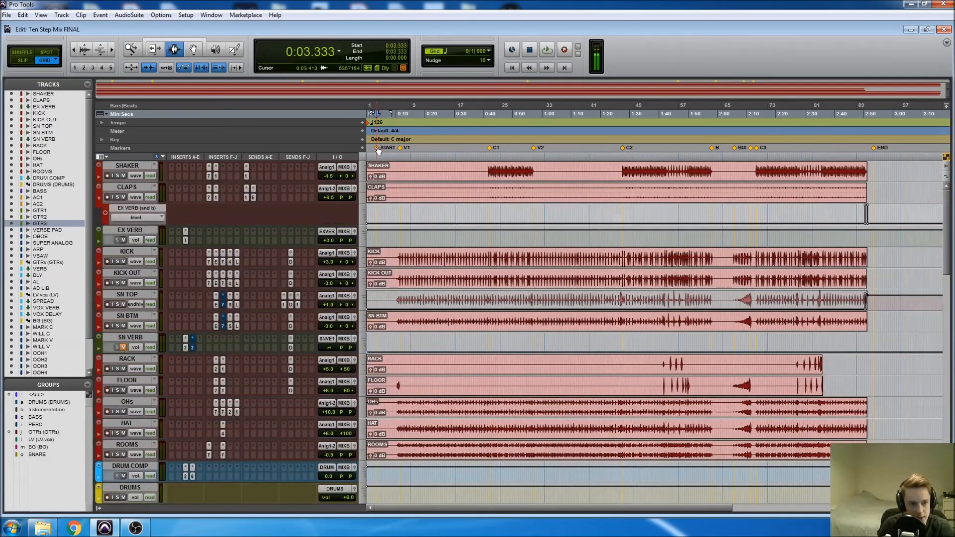
left_click(875, 150, "shift")
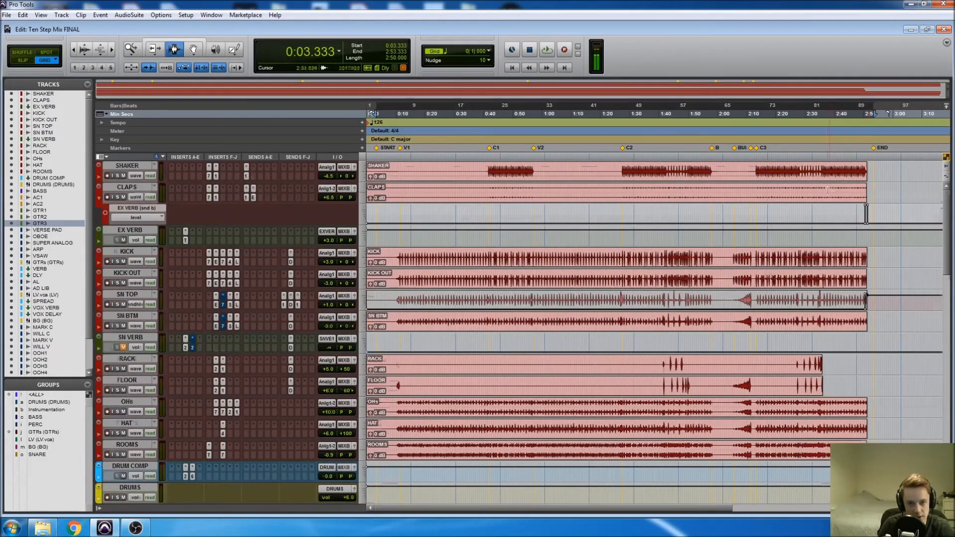
- Commit the MIX BUS track offline for the edit selection only, consolidating clips and leaving the source track untouched
scroll(795, 271, "down", 15)
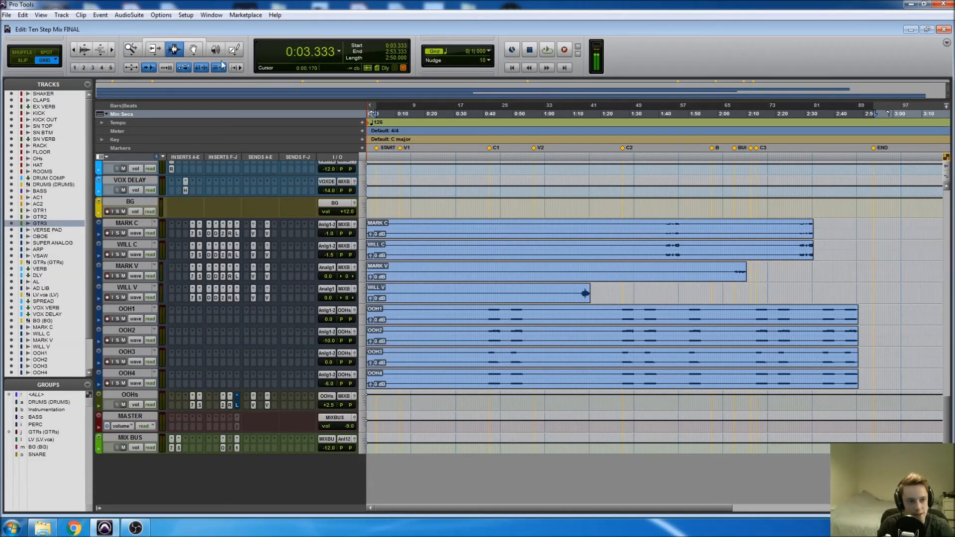
left_click(136, 439)
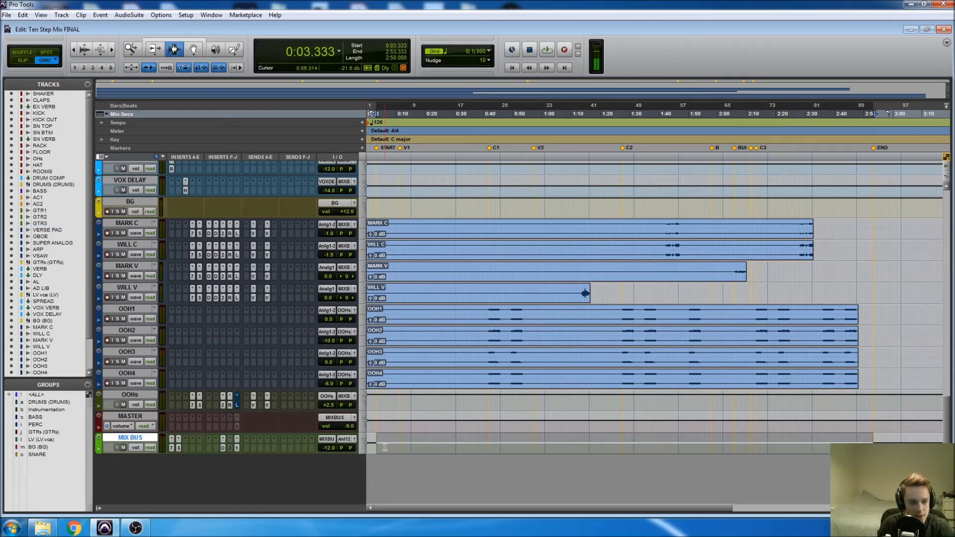
right_click(124, 440)
left_click(164, 370)
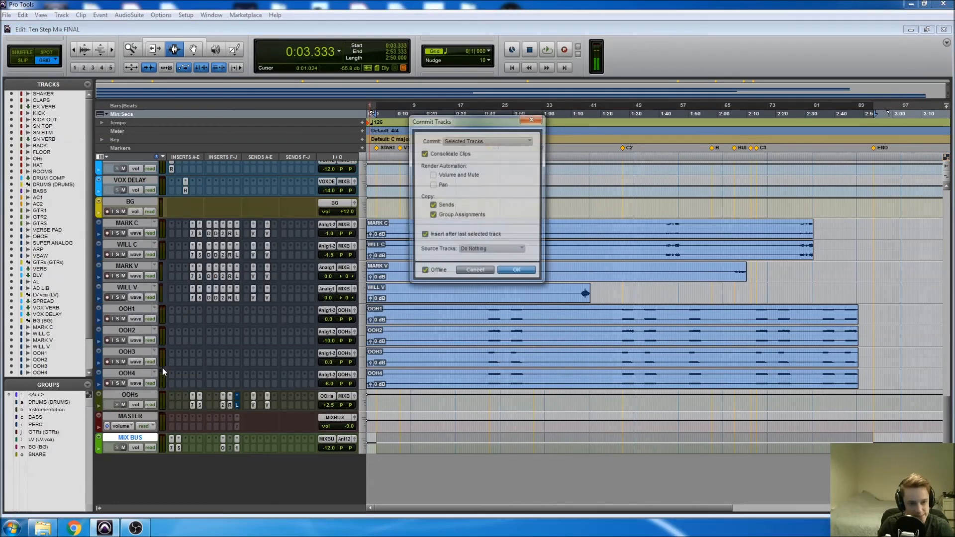
left_click(478, 141)
left_click(488, 153)
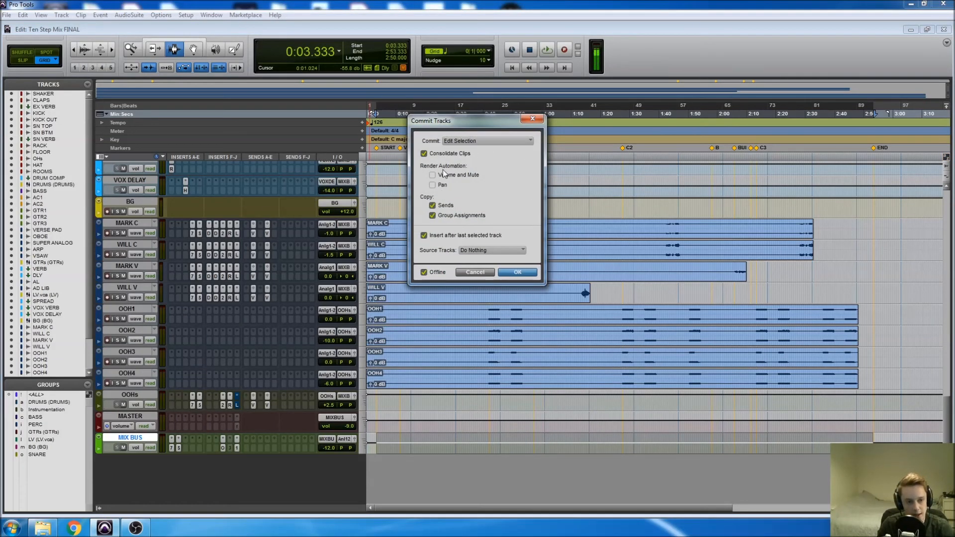
left_click(510, 275)
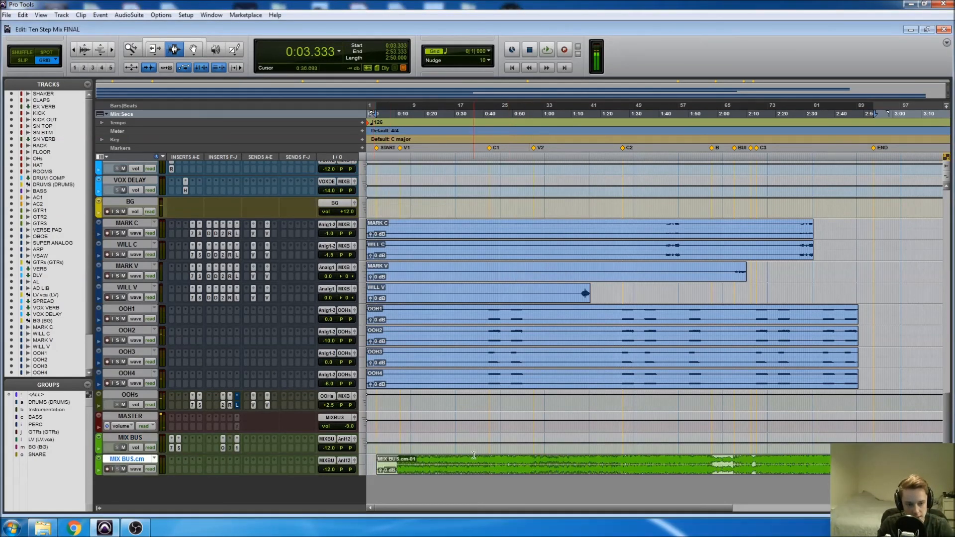
- Rename the committed MIX BUS.cm clip as WOTRT MIX 11-14 126bpm
left_click(475, 466)
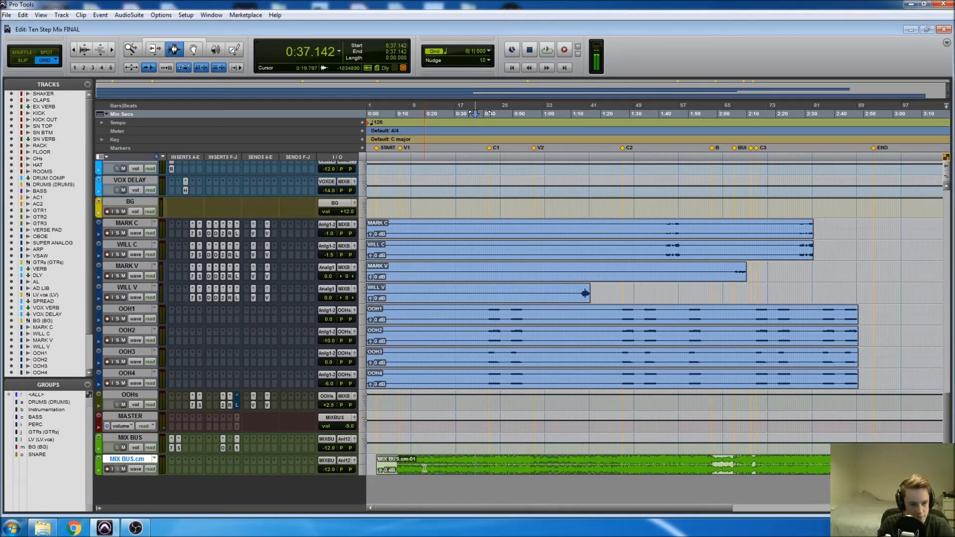
double_click(408, 464)
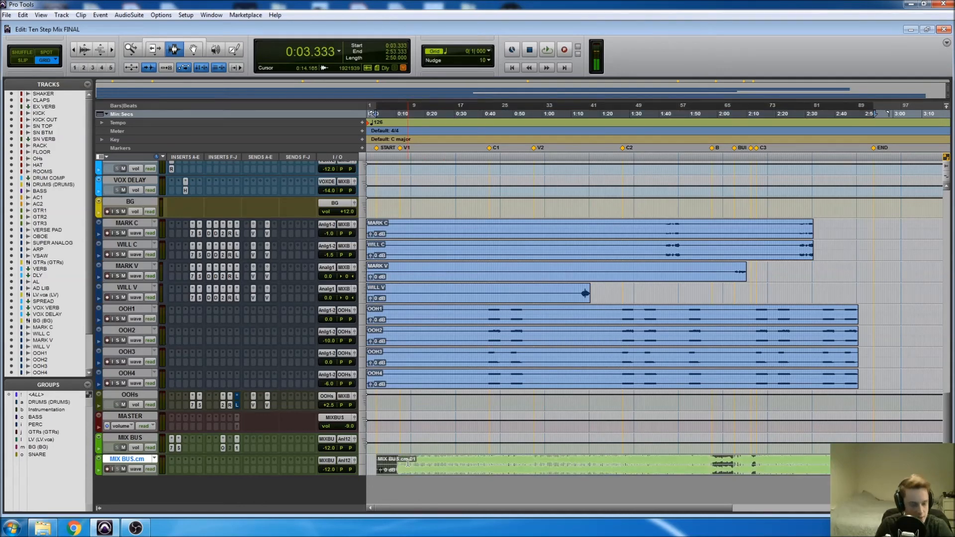
key("F8")
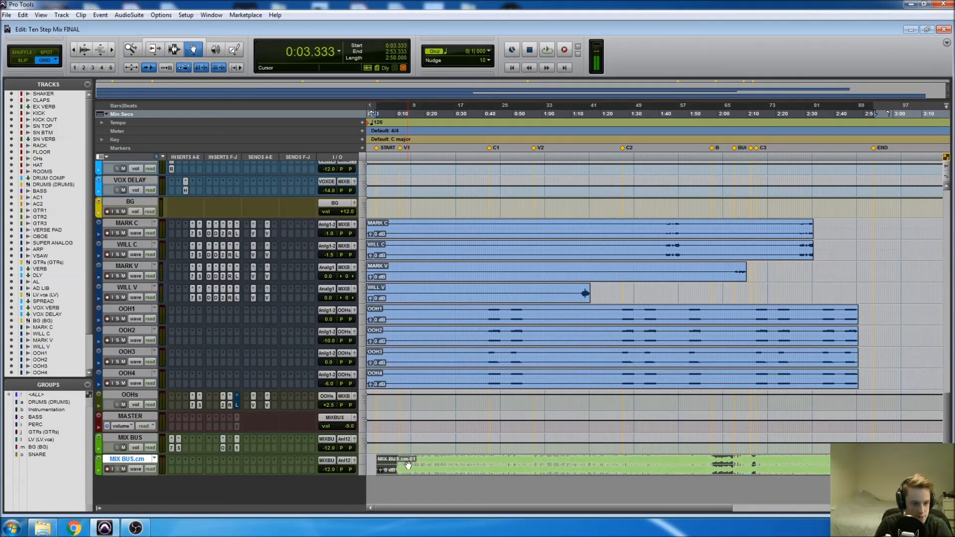
double_click(408, 464)
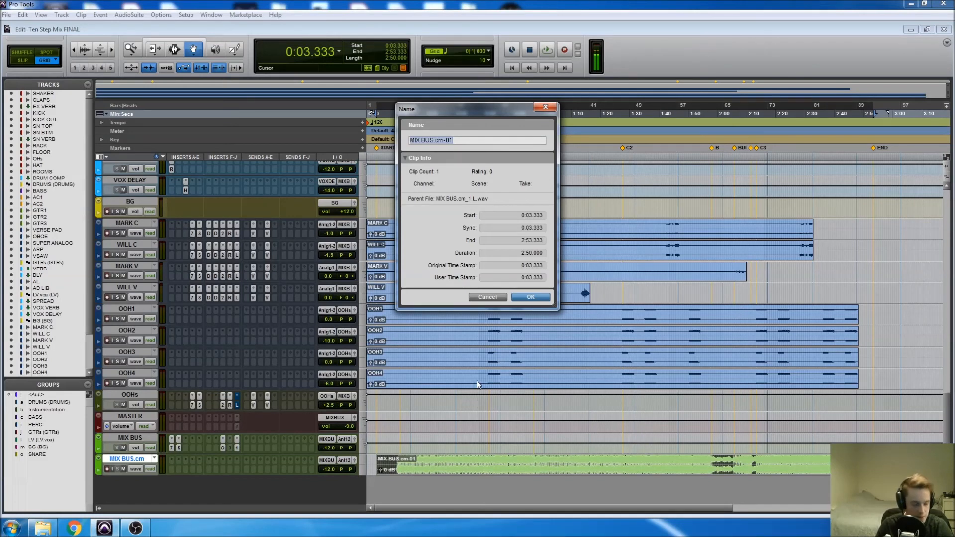
type("WOTRT M")
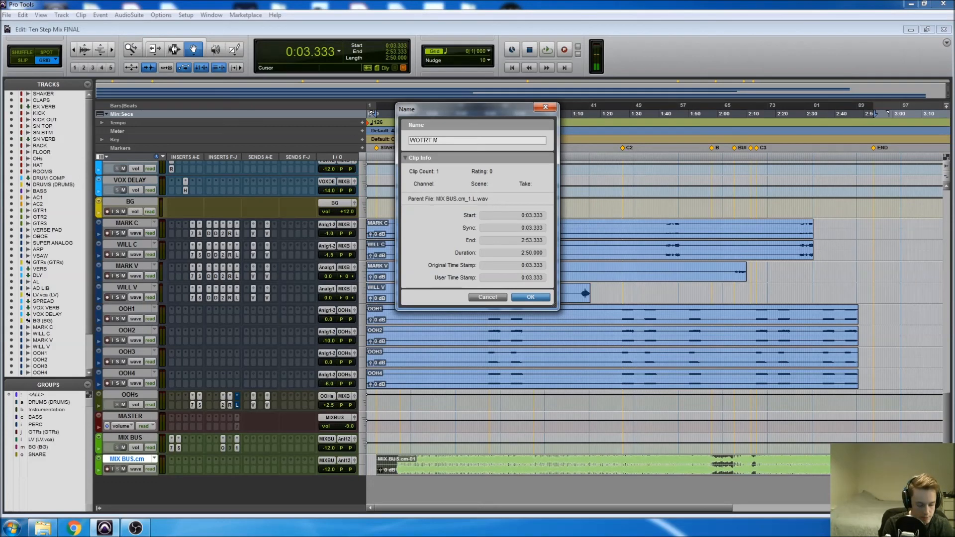
type("IX 11-14 126")
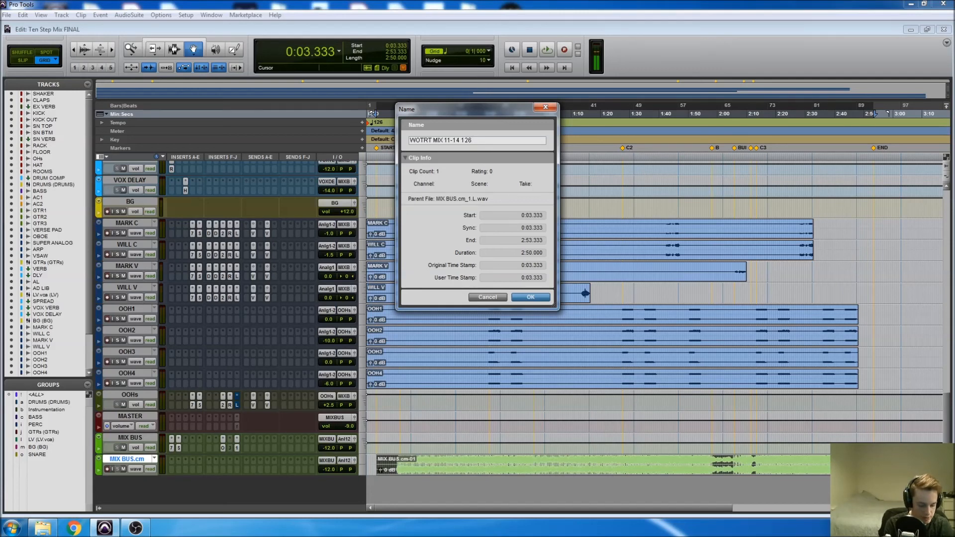
key("Return")
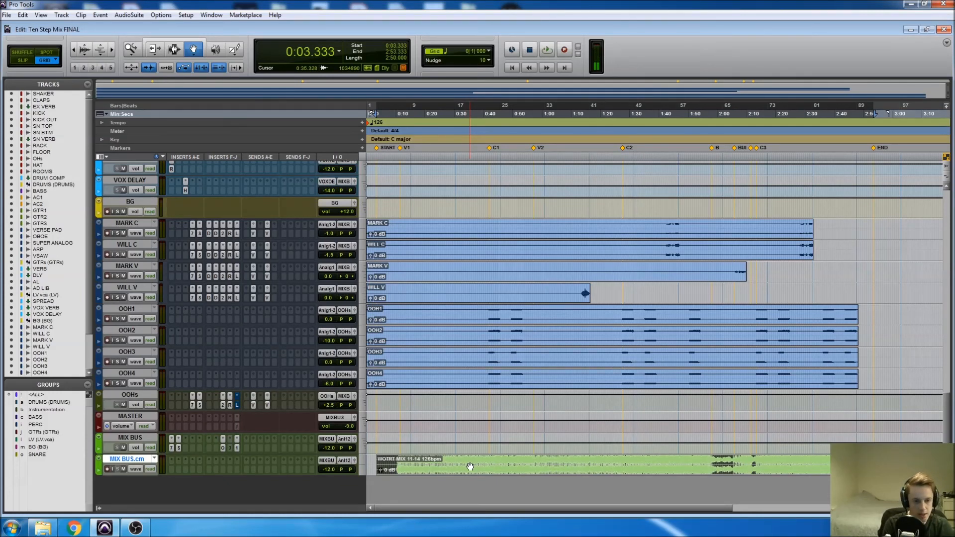
- Set up an export of the selected mix clip as an interleaved MP3 file
key("ctrl+shift+k")
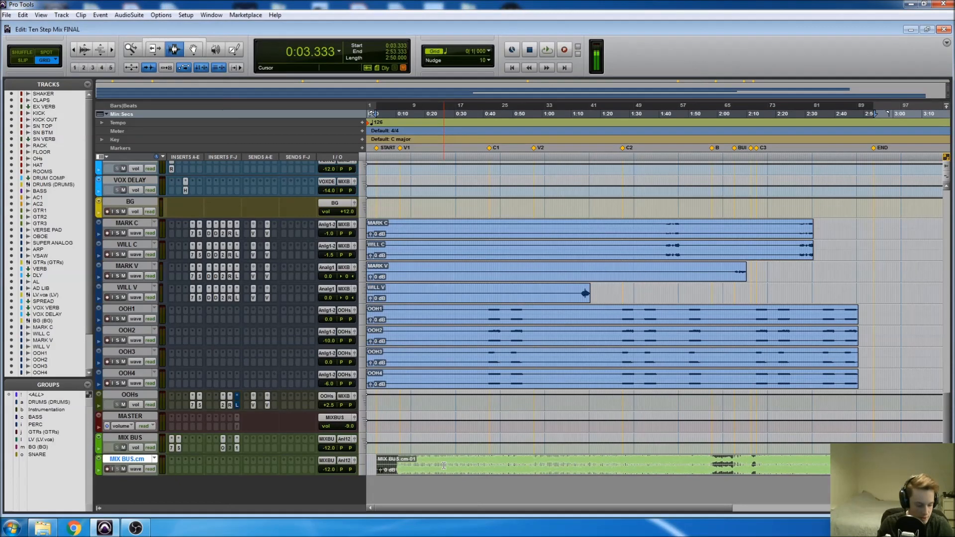
key("ctrl+shift+k")
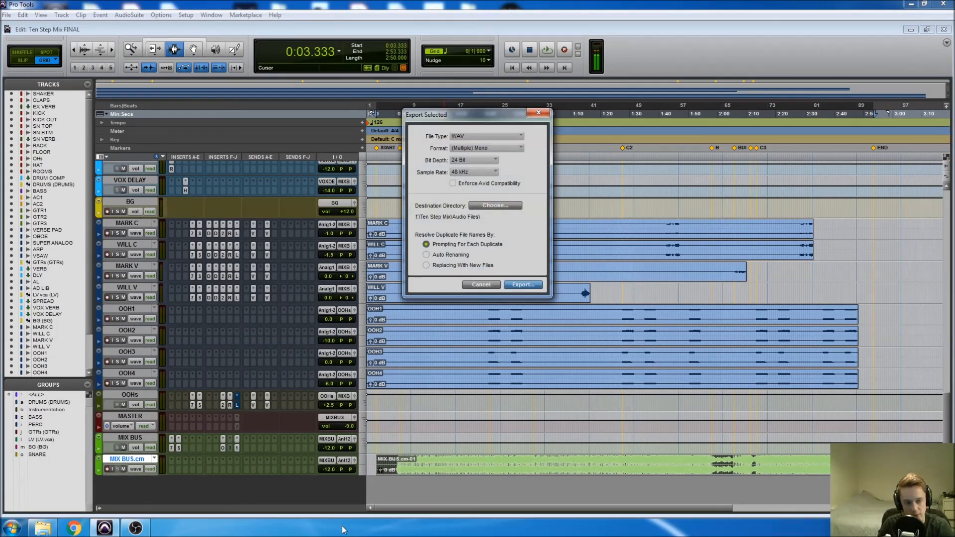
left_click(491, 146)
left_click(502, 160)
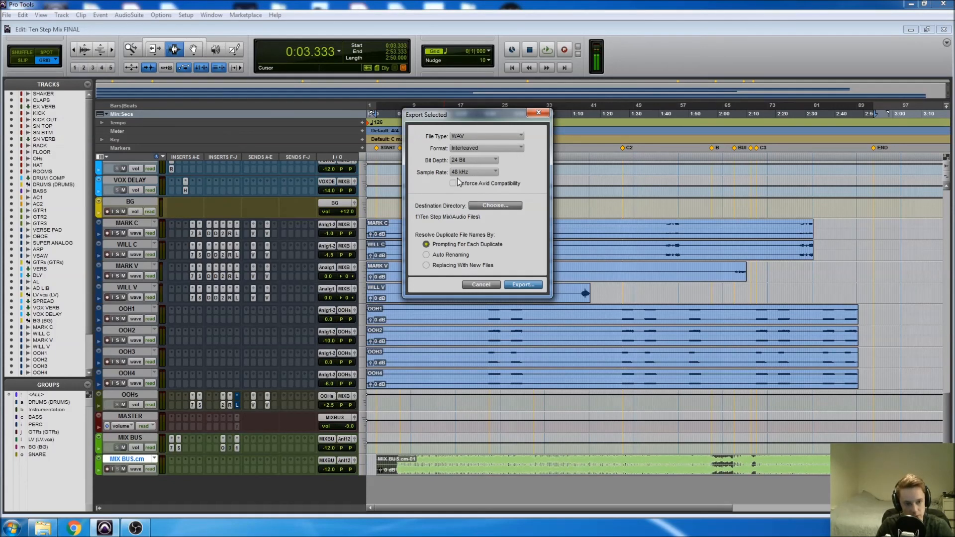
left_click(474, 134)
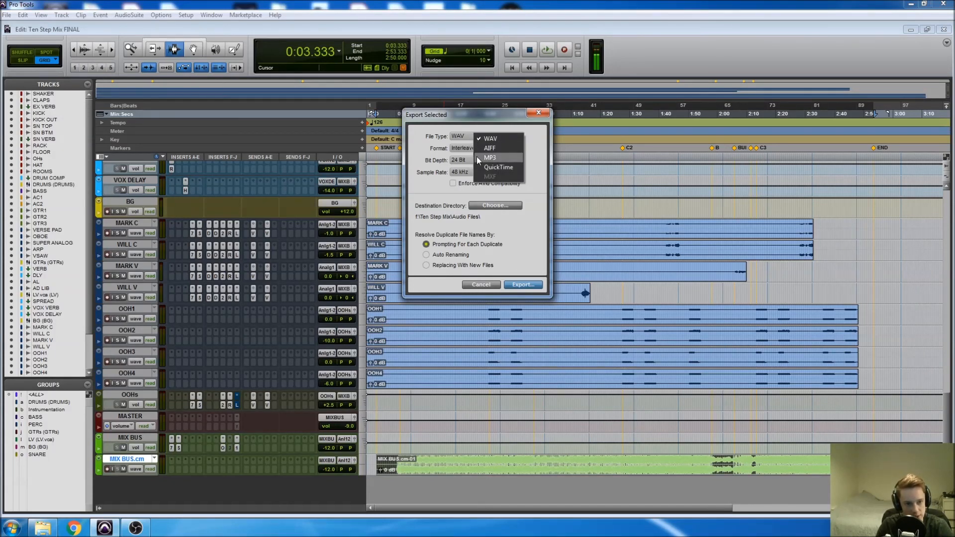
left_click(477, 157)
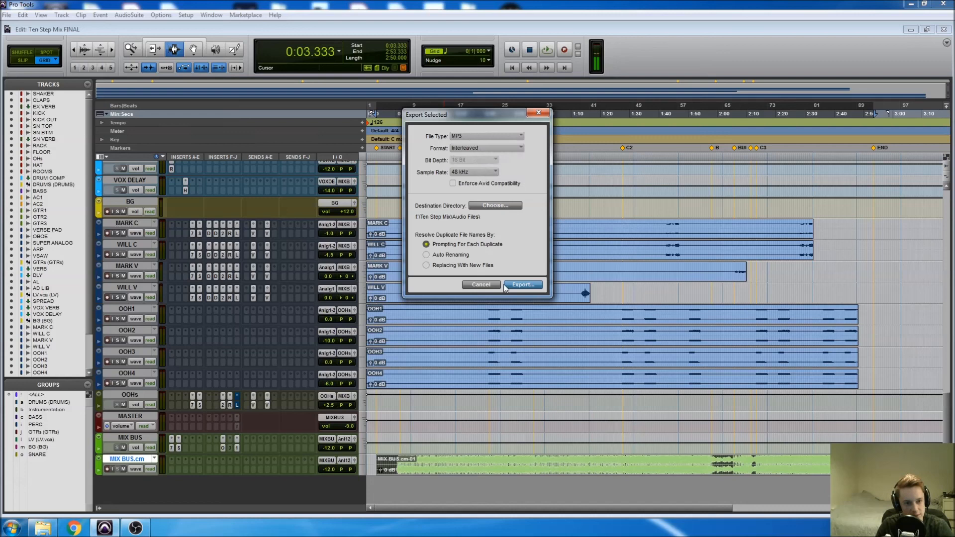
- Choose the Ten Step Mix Stems folder as the destination and export the MP3 with the existing encoder settings
left_click(480, 207)
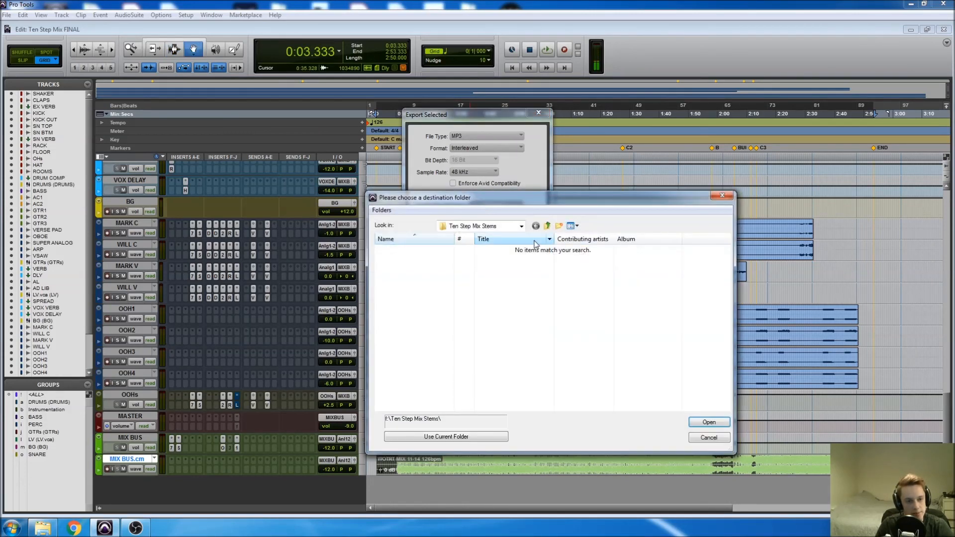
left_click(461, 437)
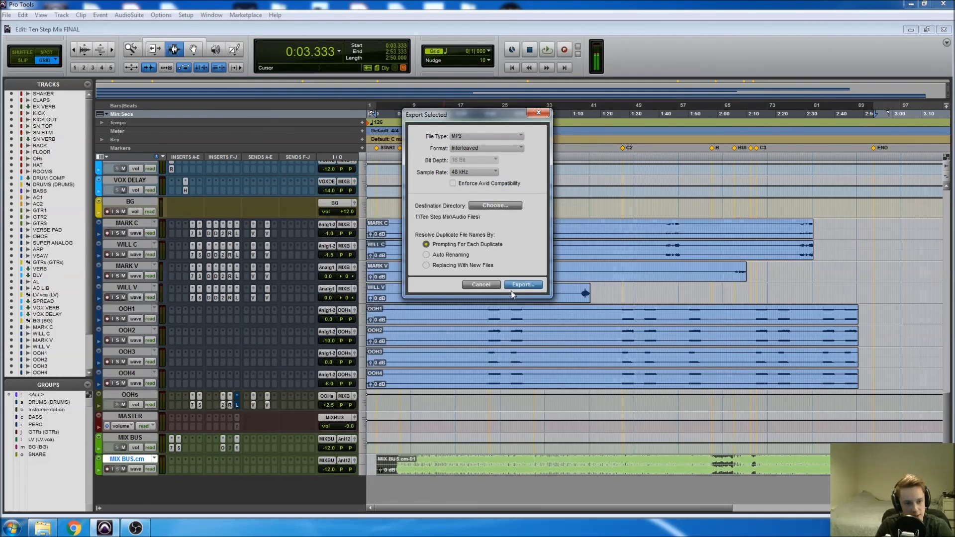
left_click(511, 287)
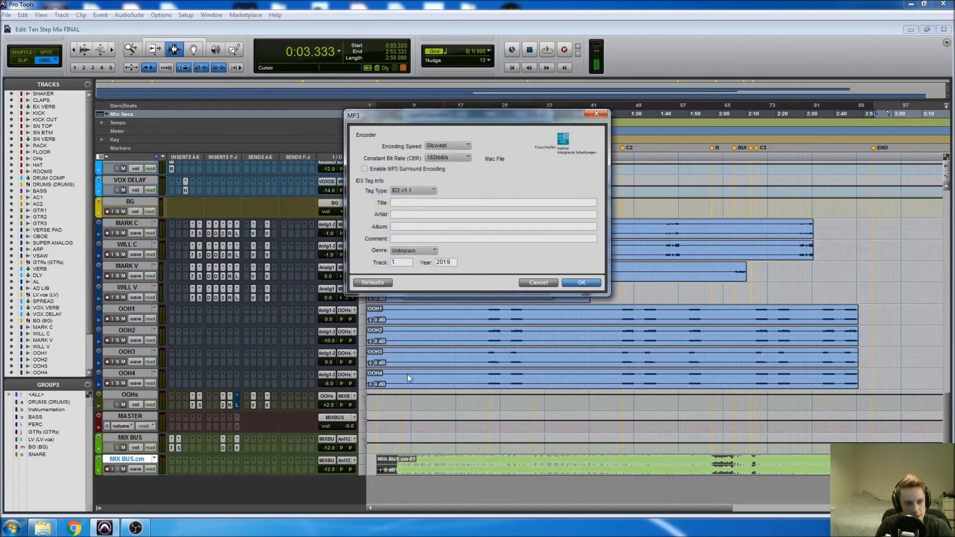
left_click(576, 282)
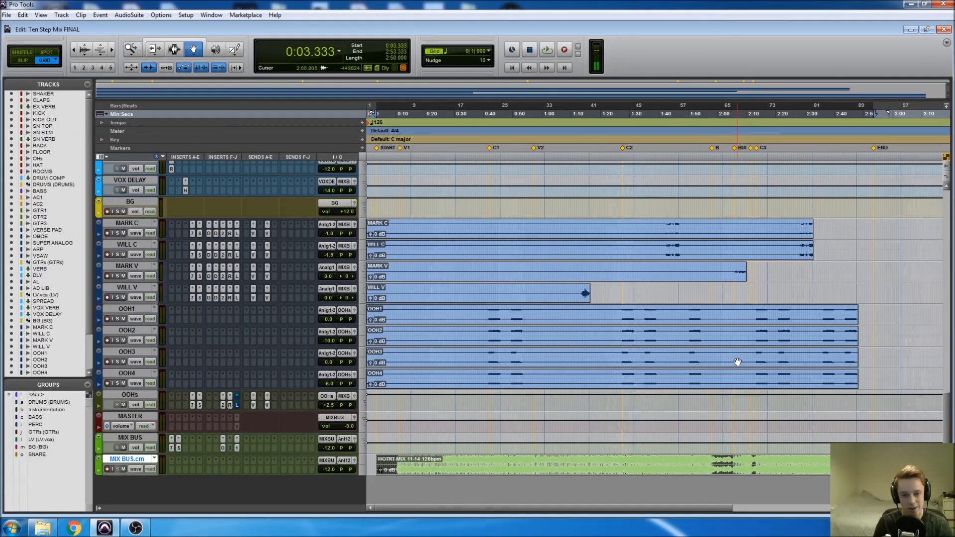
left_click(737, 363)
left_click(736, 373)
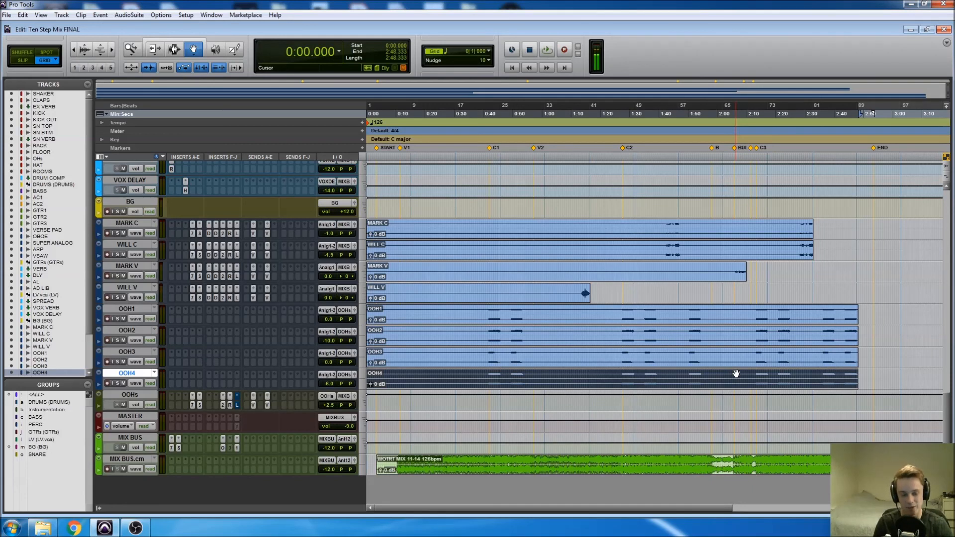
key("F7")
left_click(739, 358)
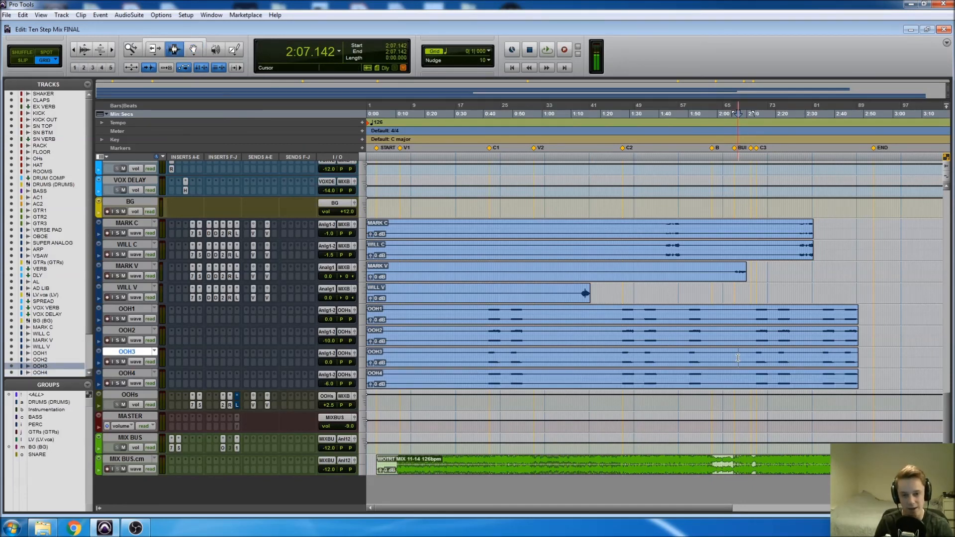